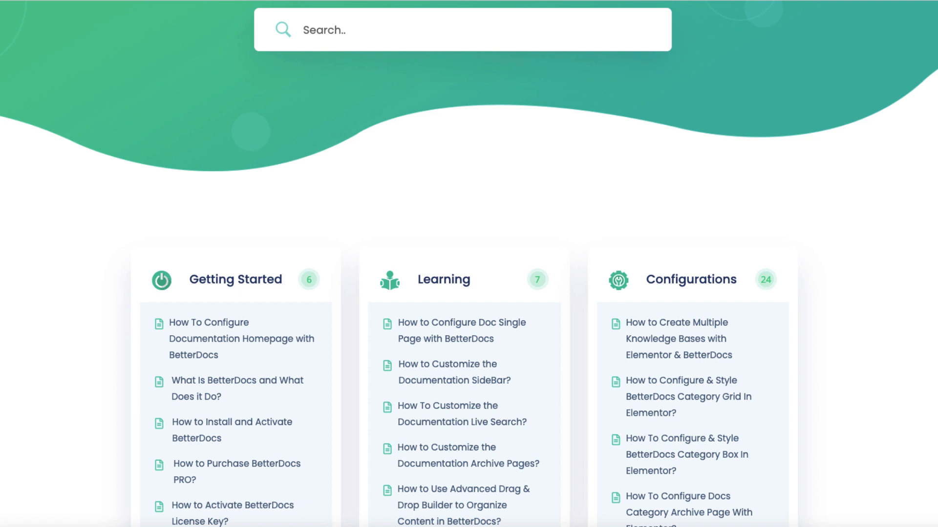
Search the knowledge base for "libe" and open the article Libero sed repellendus qui porro quo
{"action": "scroll", "coordinate": [468, 263], "scroll_direction": "up", "scroll_amount": 4}
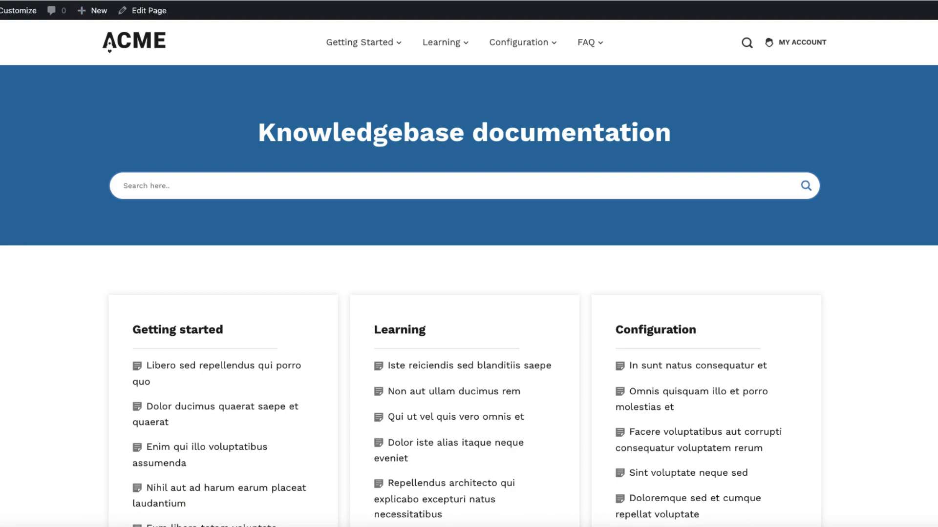
{"action": "scroll", "coordinate": [469, 288], "scroll_direction": "down", "scroll_amount": 6}
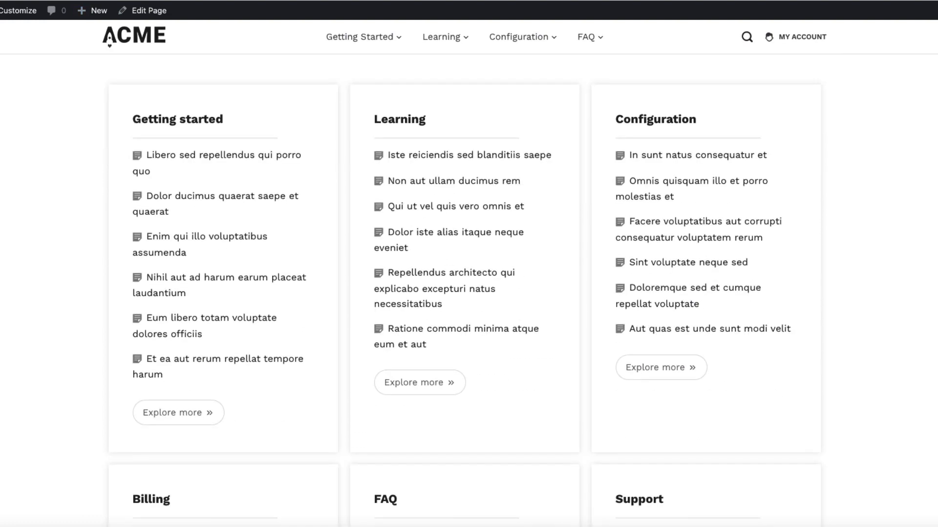
{"action": "scroll", "coordinate": [469, 288], "scroll_direction": "down", "scroll_amount": 7}
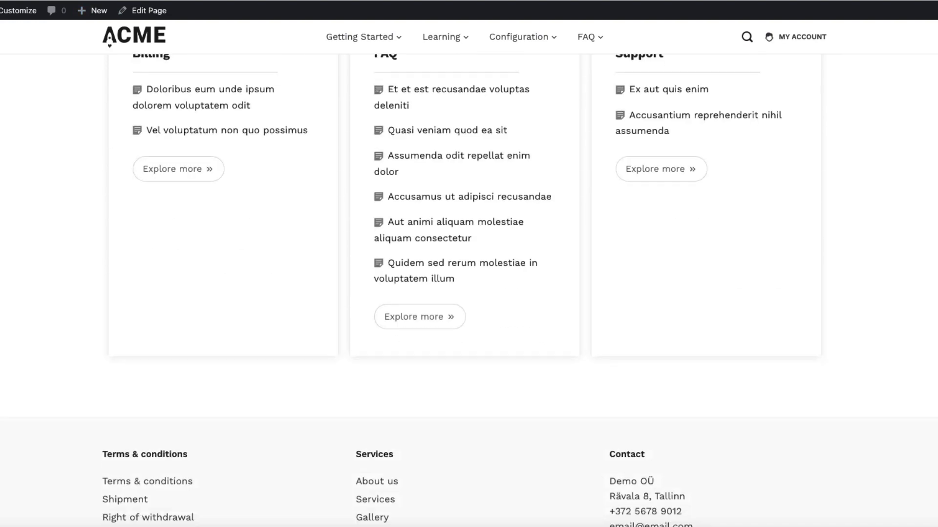
{"action": "scroll", "coordinate": [469, 288], "scroll_direction": "up", "scroll_amount": 6}
{"action": "scroll", "coordinate": [468, 288], "scroll_direction": "up", "scroll_amount": 6}
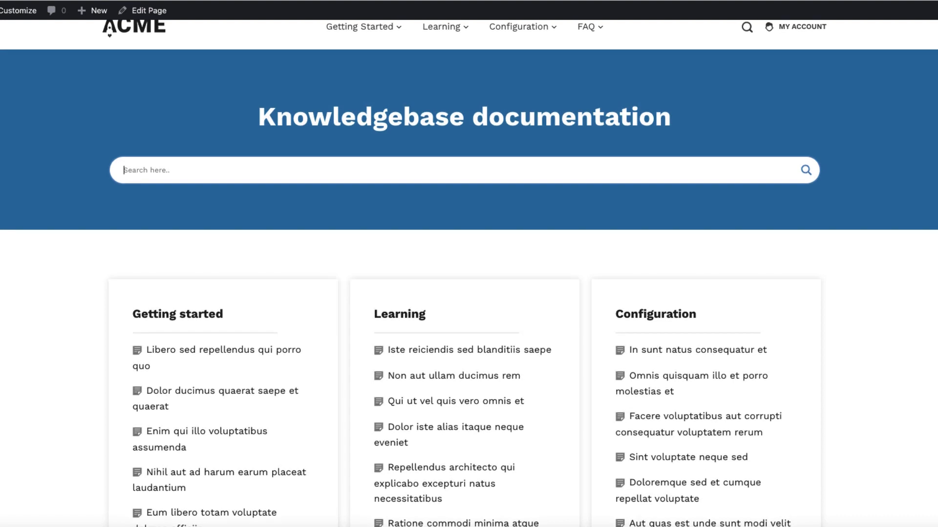
{"action": "type", "text": "libe"}
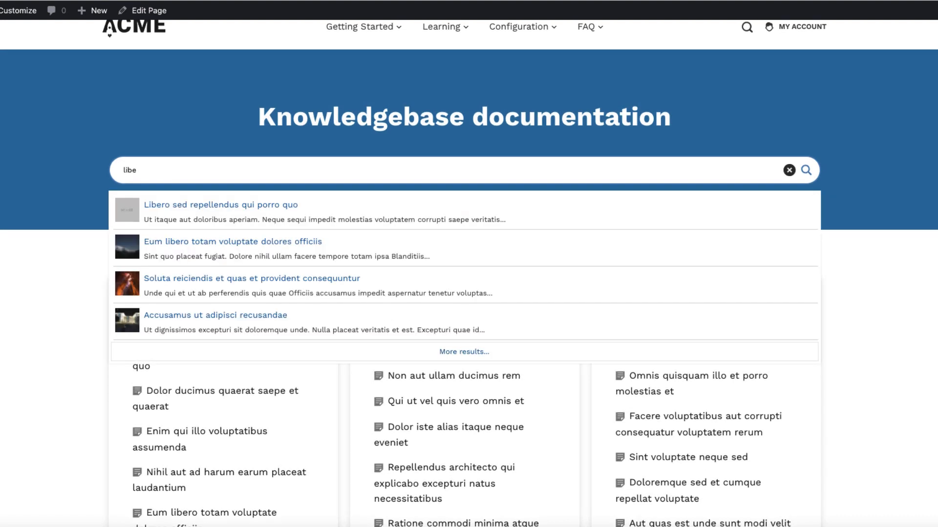
{"action": "key", "text": "Down"}
{"action": "key", "text": "Return"}
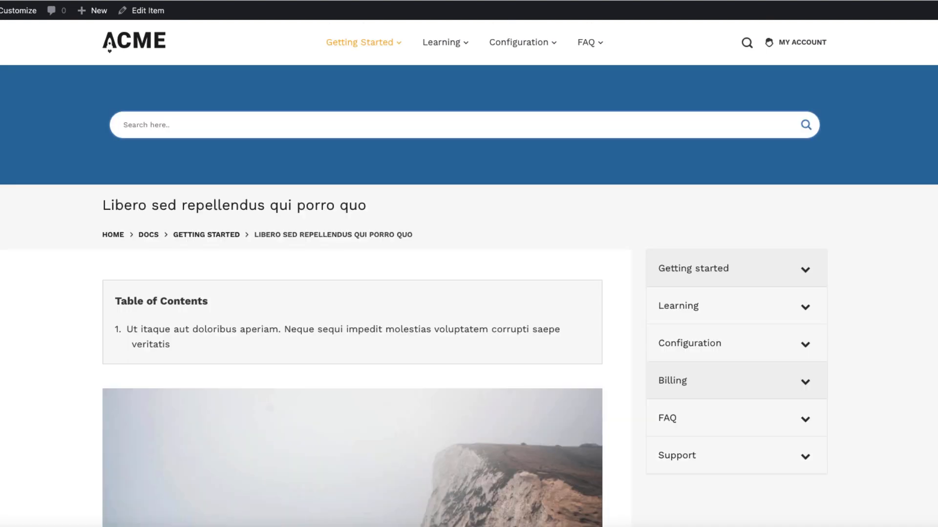
Look through the article and the Getting Started category's docs, ending back on the knowledge base homepage
{"action": "scroll", "coordinate": [469, 273], "scroll_direction": "down", "scroll_amount": 3}
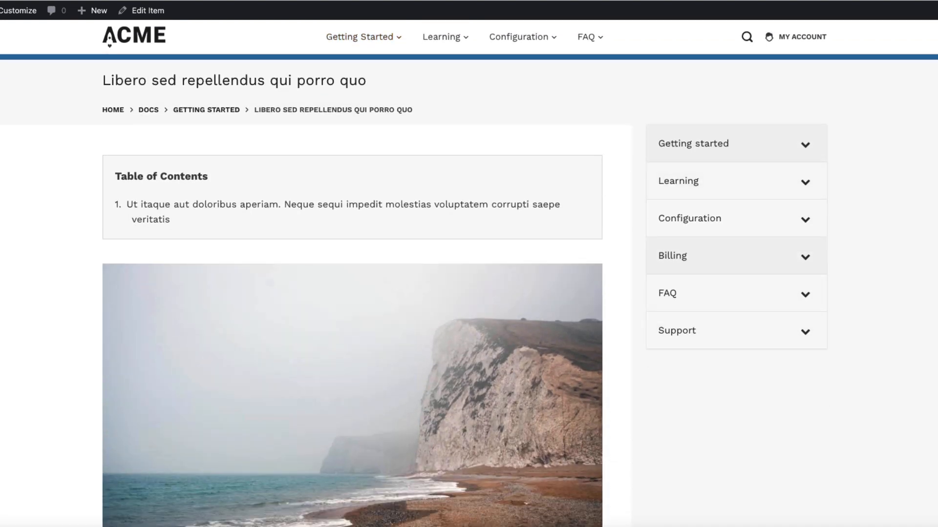
{"action": "scroll", "coordinate": [352, 293], "scroll_direction": "down", "scroll_amount": 15}
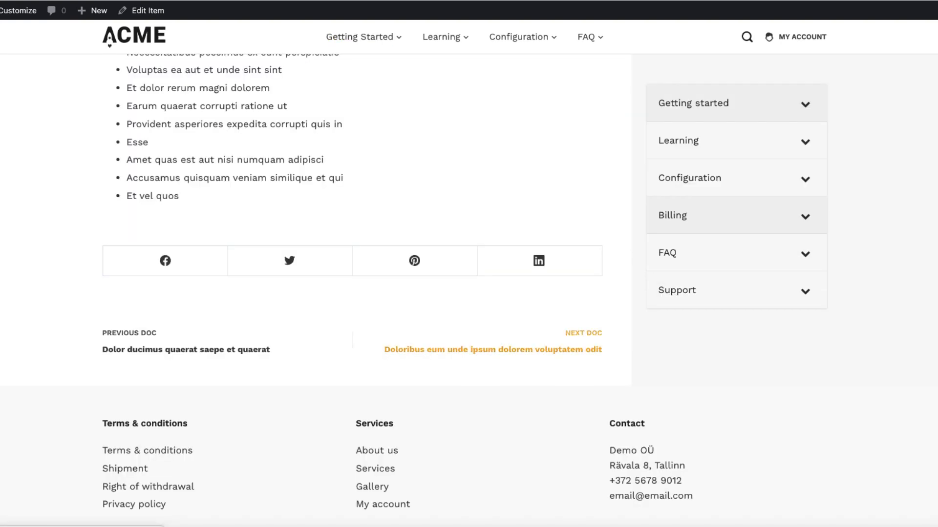
{"action": "scroll", "coordinate": [357, 244], "scroll_direction": "up", "scroll_amount": 15}
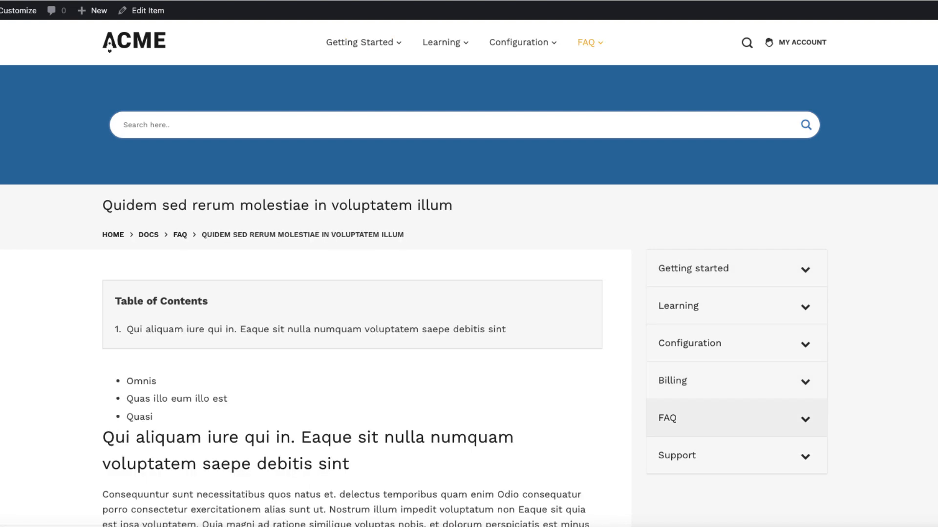
{"action": "left_click", "coordinate": [360, 43]}
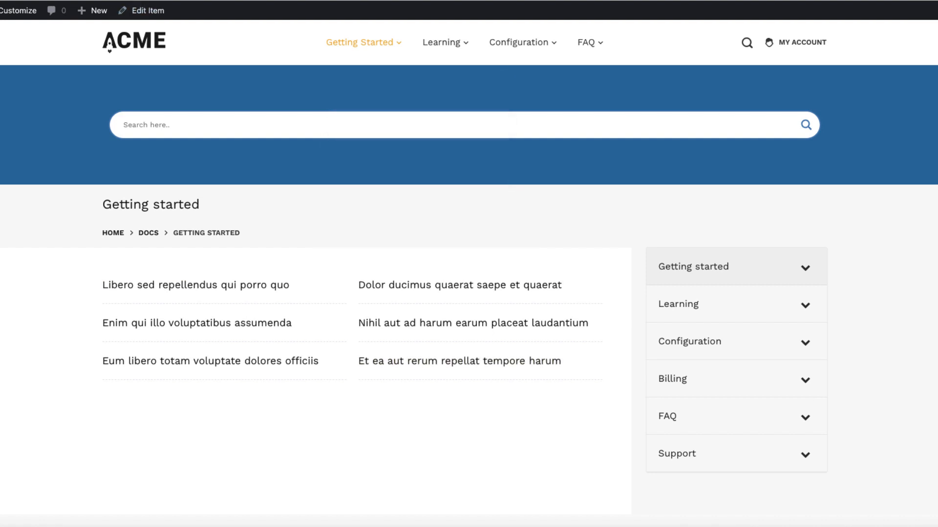
{"action": "left_click", "coordinate": [134, 42]}
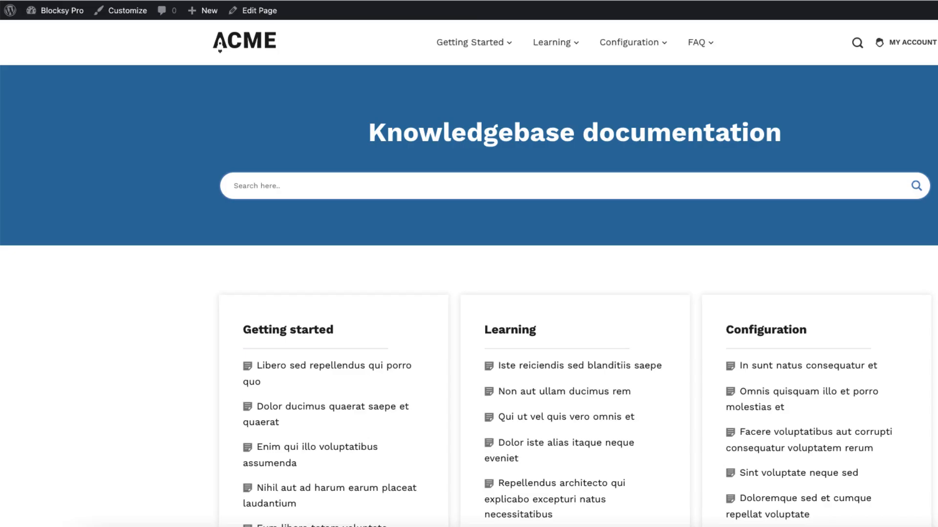
Go to the site's admin dashboard and search the plugins available to add for "code snippets"
{"action": "mouse_move", "coordinate": [57, 10]}
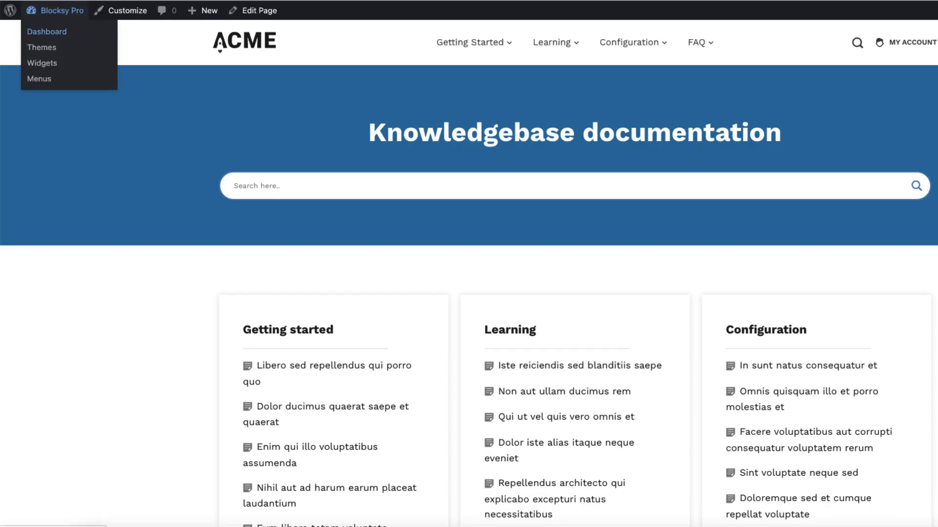
{"action": "left_click", "coordinate": [46, 31]}
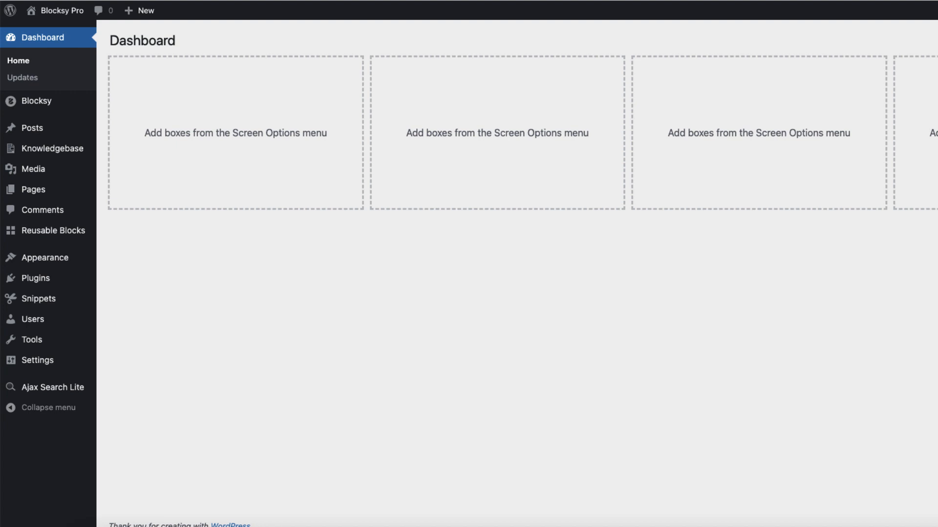
{"action": "mouse_move", "coordinate": [35, 278]}
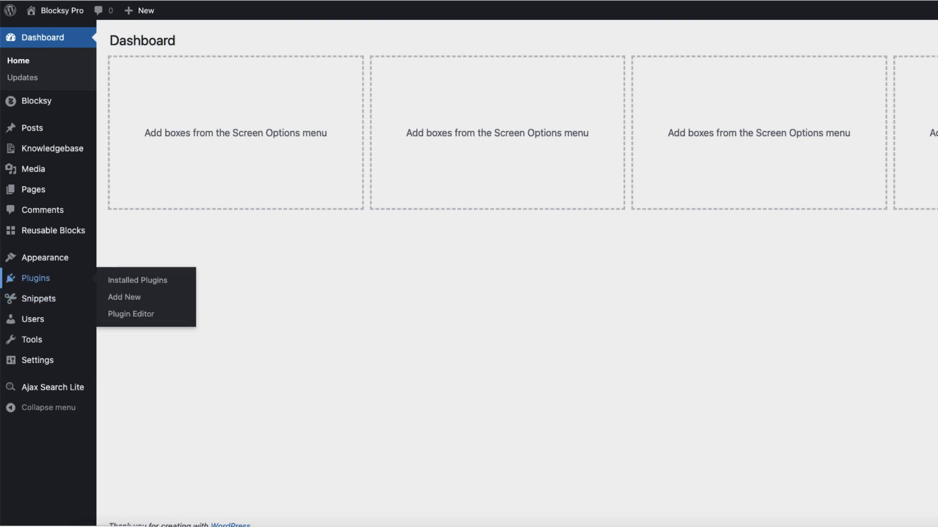
{"action": "left_click", "coordinate": [124, 297]}
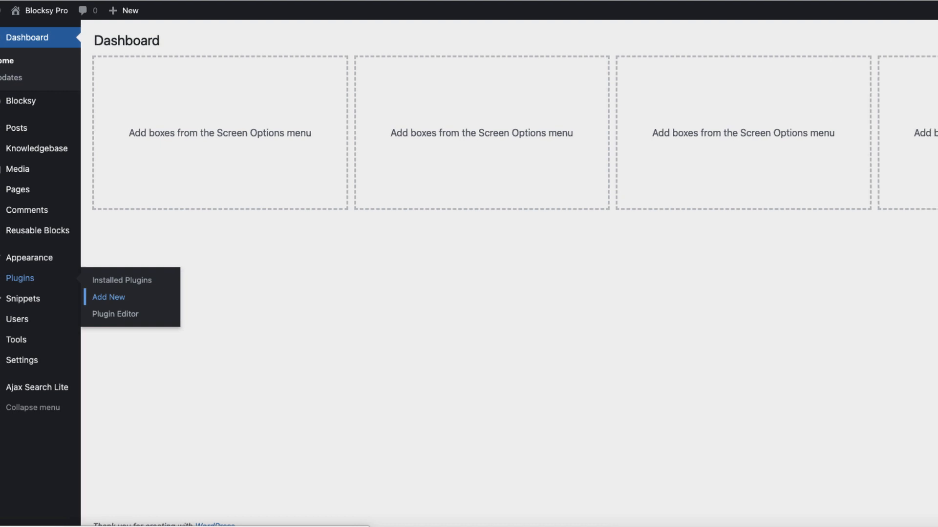
{"action": "left_click", "coordinate": [895, 75]}
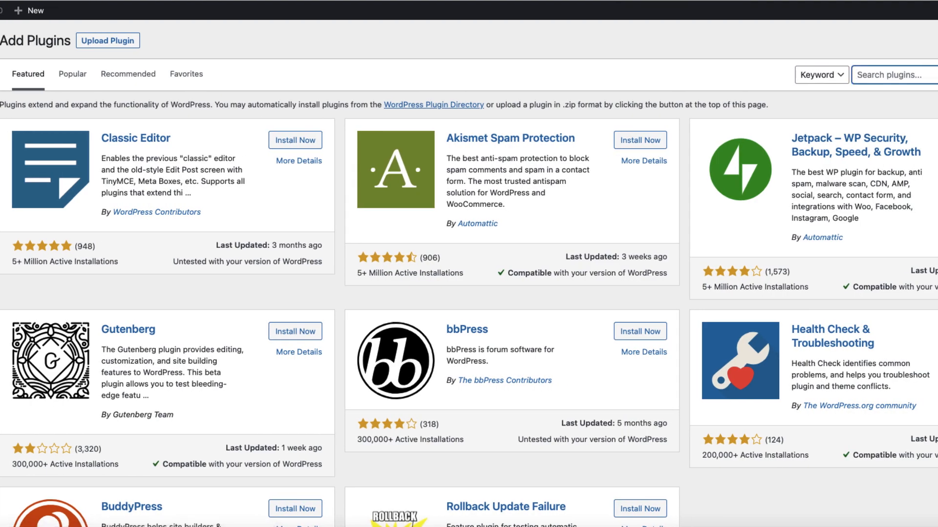
{"action": "type", "text": "code snippets"}
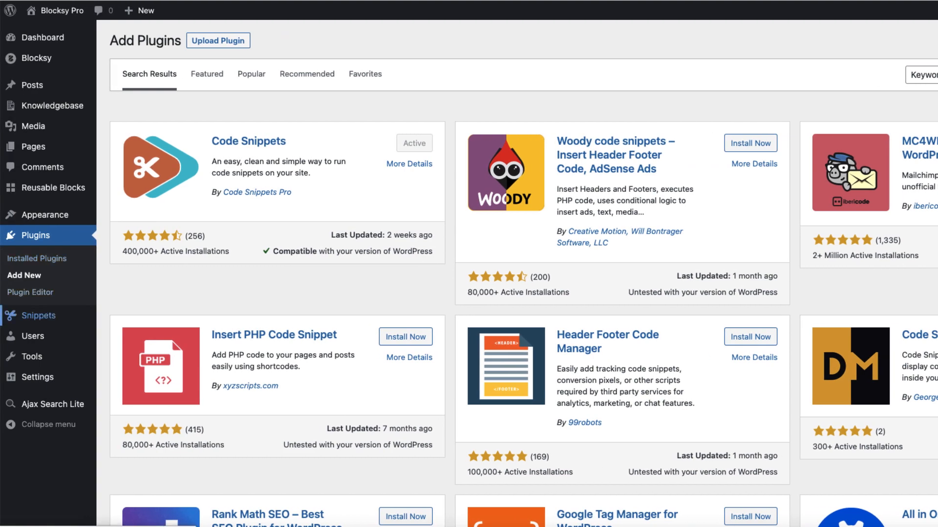
Create a new code snippet titled "Knowledgebase CPT"
{"action": "mouse_move", "coordinate": [38, 315]}
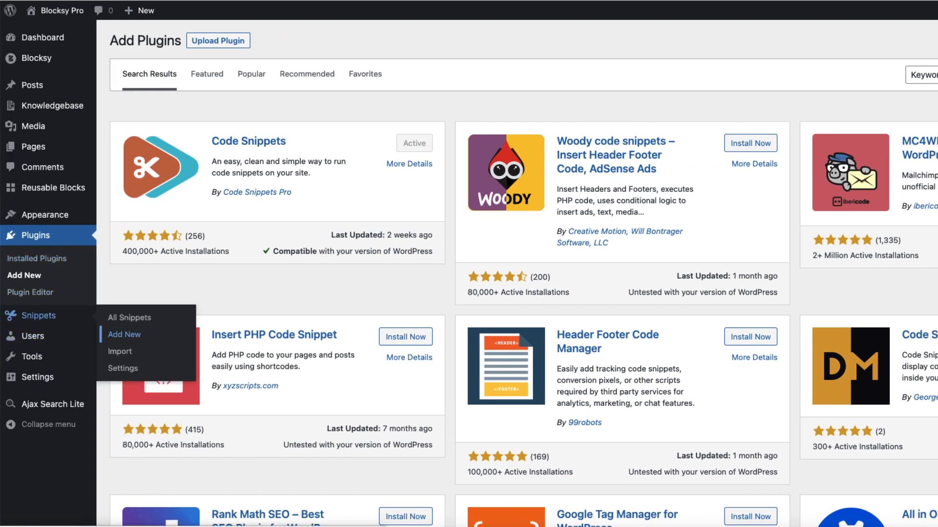
{"action": "left_click", "coordinate": [124, 335]}
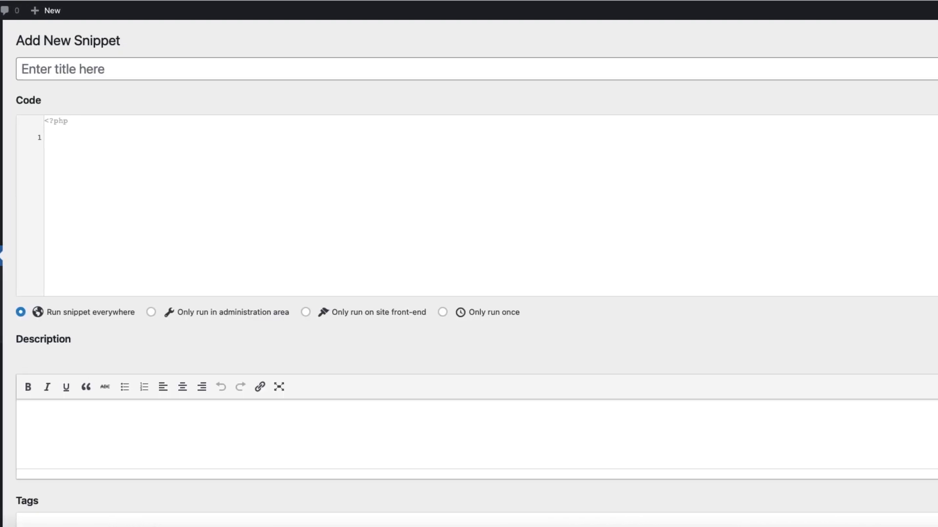
{"action": "left_click", "coordinate": [62, 69]}
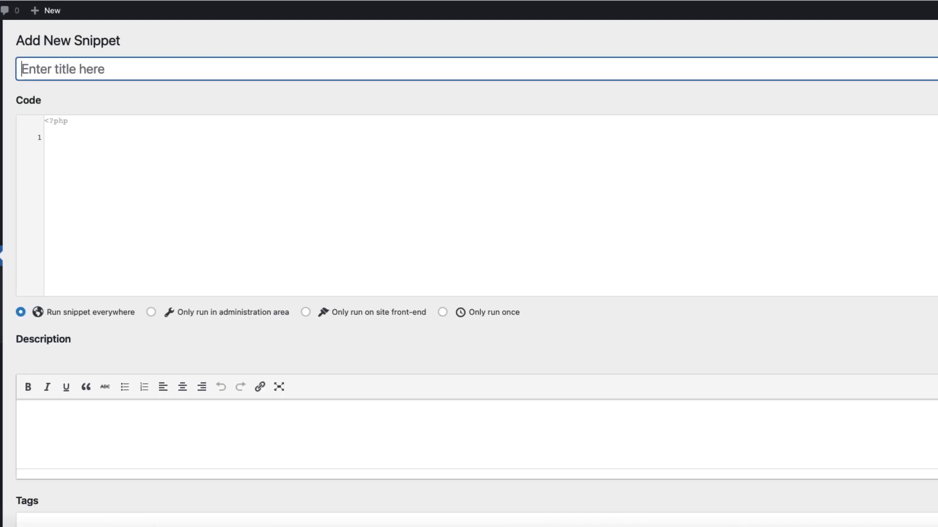
{"action": "type", "text": "Knowledgebase CPT"}
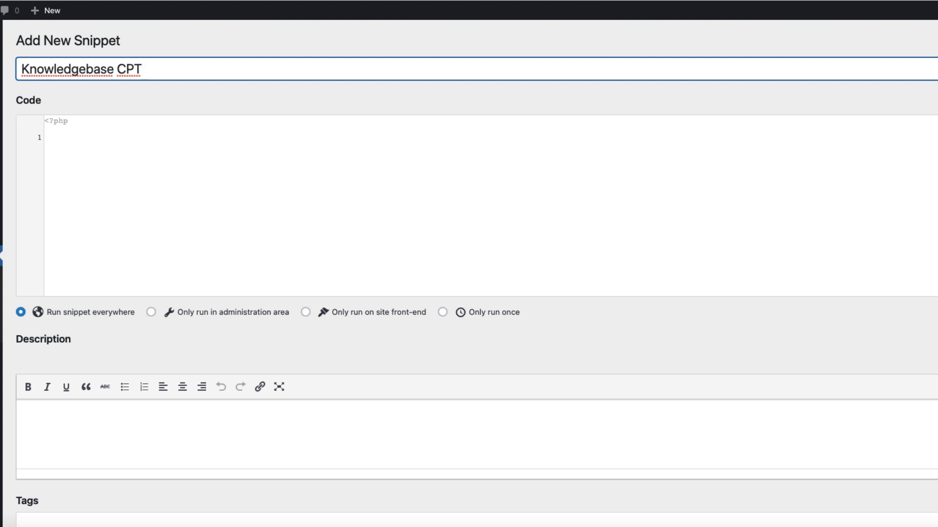
Paste the prepared PHP code registering the post_knb custom post type into the snippet, and save and activate it
{"action": "key", "text": "super+Tab"}
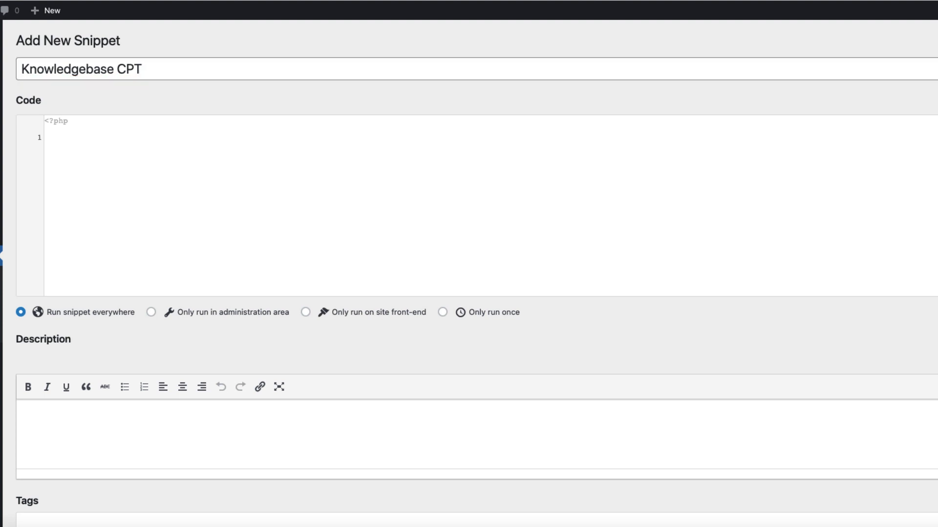
{"action": "key", "text": "super+Tab"}
{"action": "key", "text": "Tab"}
{"action": "key", "text": "super+v"}
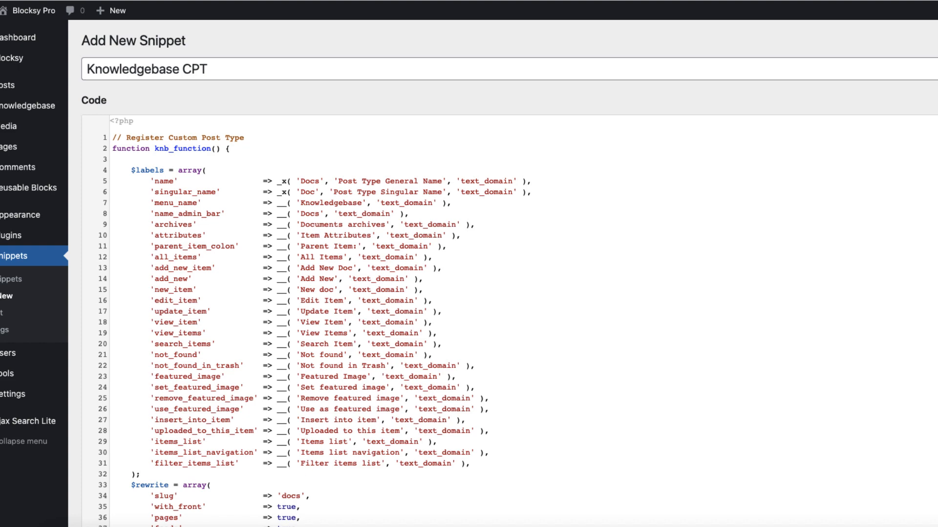
{"action": "scroll", "coordinate": [508, 274], "scroll_direction": "down", "scroll_amount": 3}
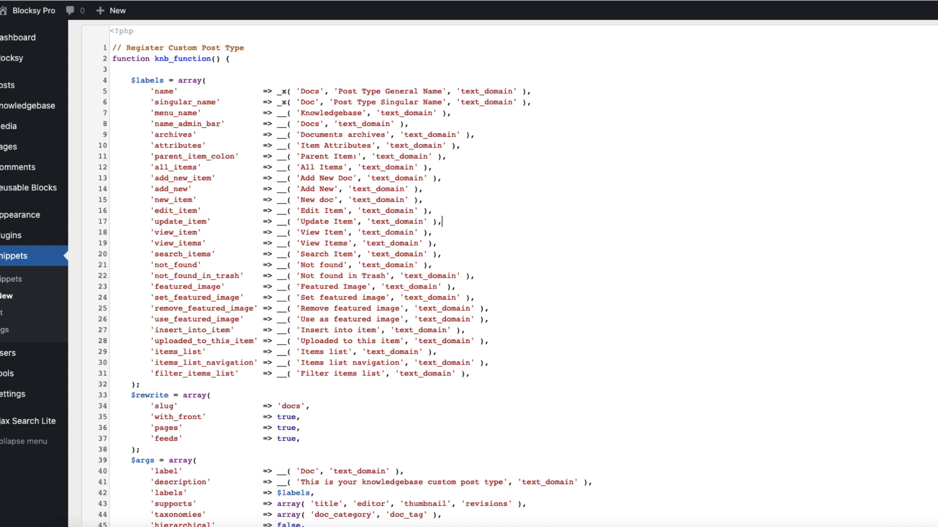
{"action": "scroll", "coordinate": [508, 273], "scroll_direction": "down", "scroll_amount": 14}
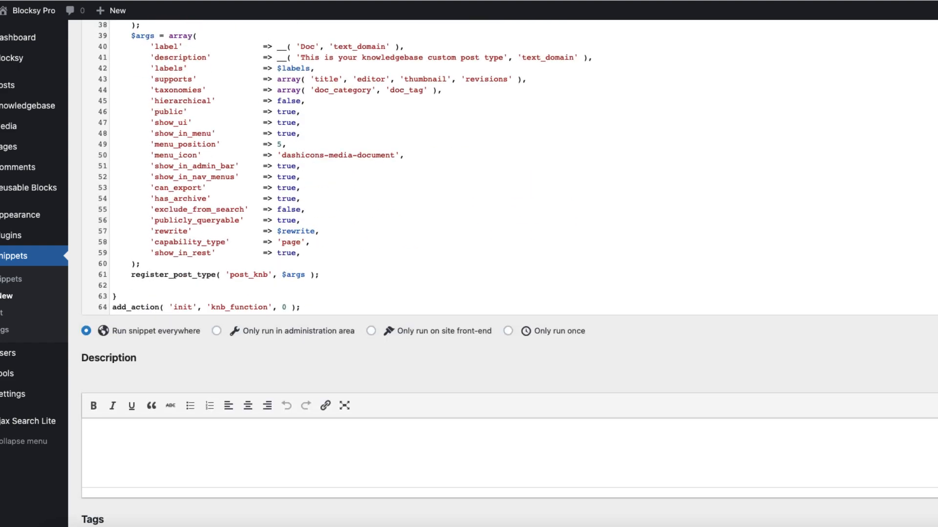
{"action": "scroll", "coordinate": [508, 274], "scroll_direction": "up", "scroll_amount": 17}
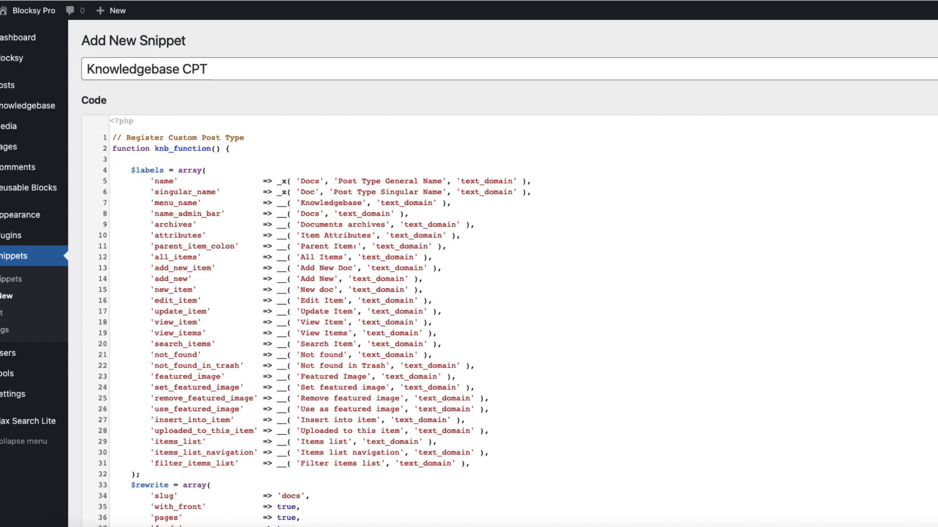
{"action": "scroll", "coordinate": [508, 274], "scroll_direction": "down", "scroll_amount": 20}
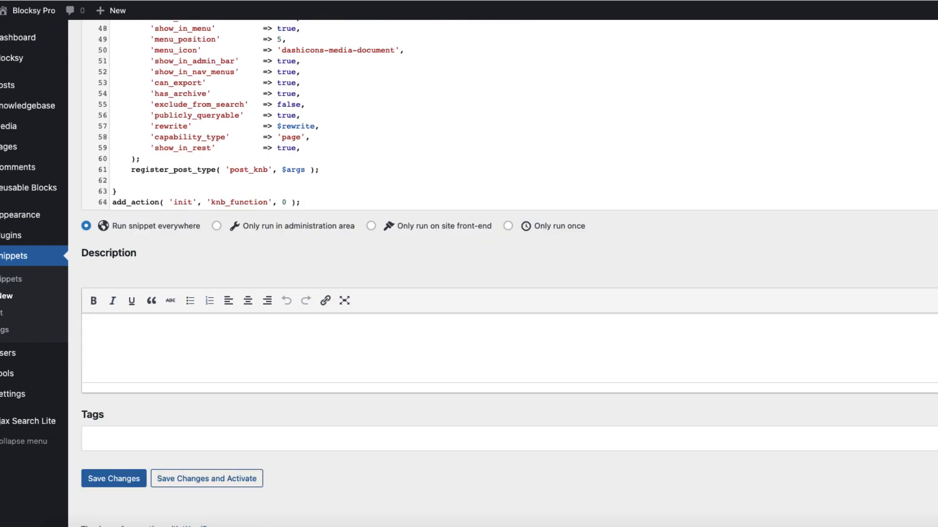
{"action": "left_click", "coordinate": [207, 479]}
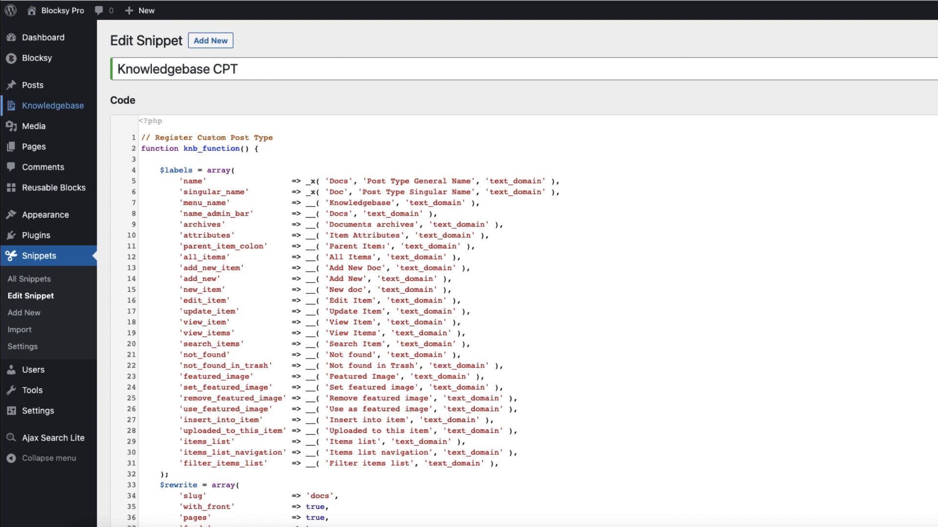
Create another code snippet titled "Category taxonomy for Knowledgebase"
{"action": "mouse_move", "coordinate": [52, 106]}
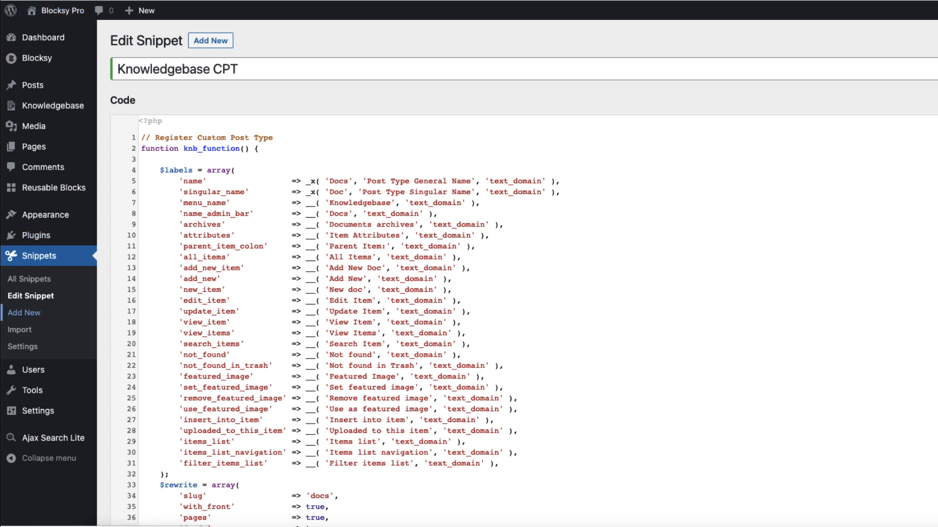
{"action": "left_click", "coordinate": [24, 312]}
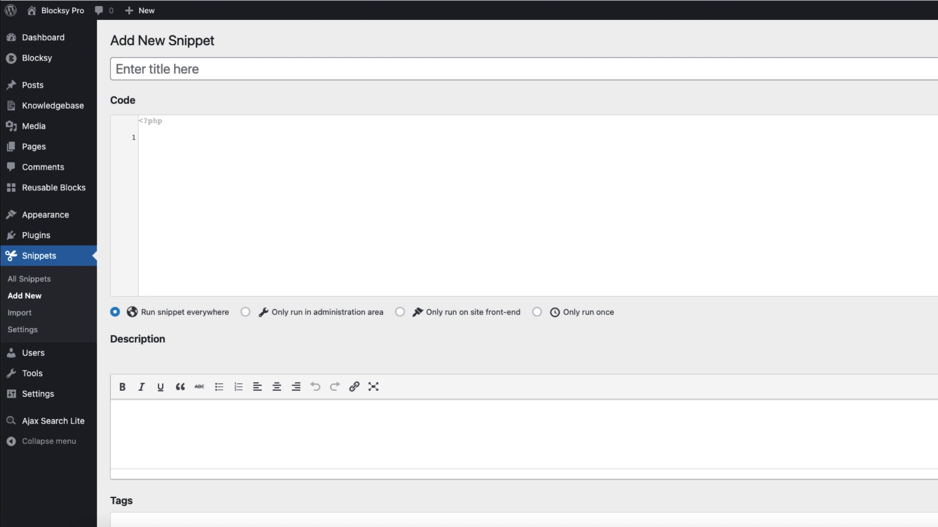
{"action": "left_click", "coordinate": [156, 69]}
{"action": "type", "text": "Category taxonomy for Knowledgebase"}
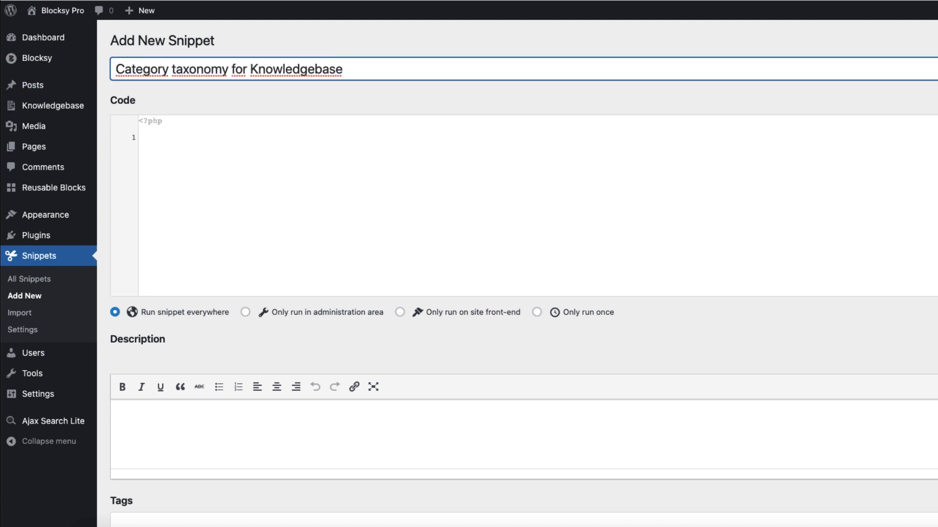
Paste the prepared PHP code registering the doc_category taxonomy for post_knb into the snippet and save it
{"action": "key", "text": "super+Tab"}
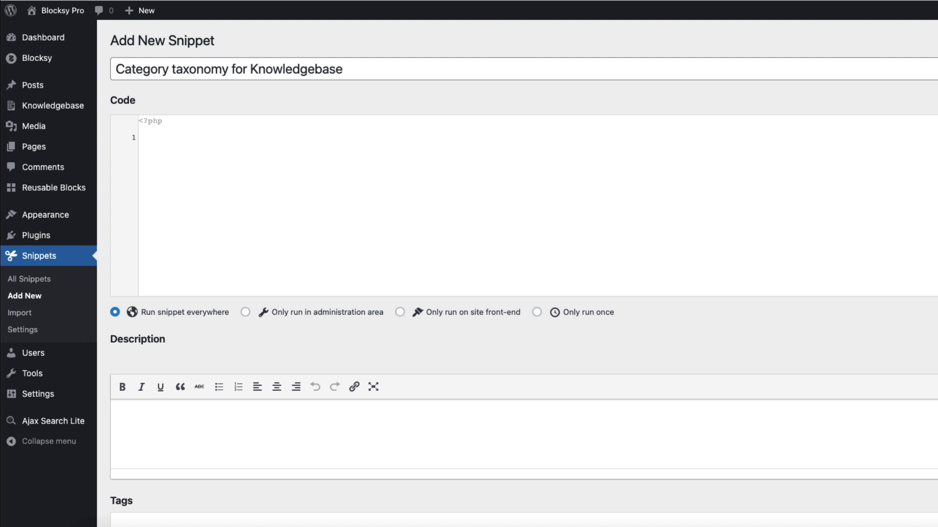
{"action": "key", "text": "super+Tab"}
{"action": "left_click", "coordinate": [143, 137]}
{"action": "key", "text": "super+v"}
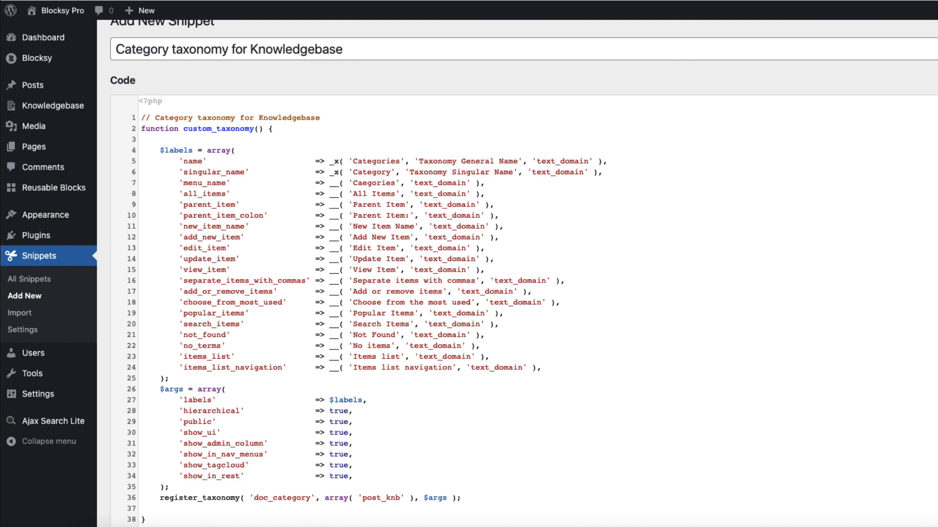
{"action": "type", "text": "add_action( 'init', 'custom_taxonomy', 0 );"}
{"action": "scroll", "coordinate": [488, 293], "scroll_direction": "down", "scroll_amount": 5}
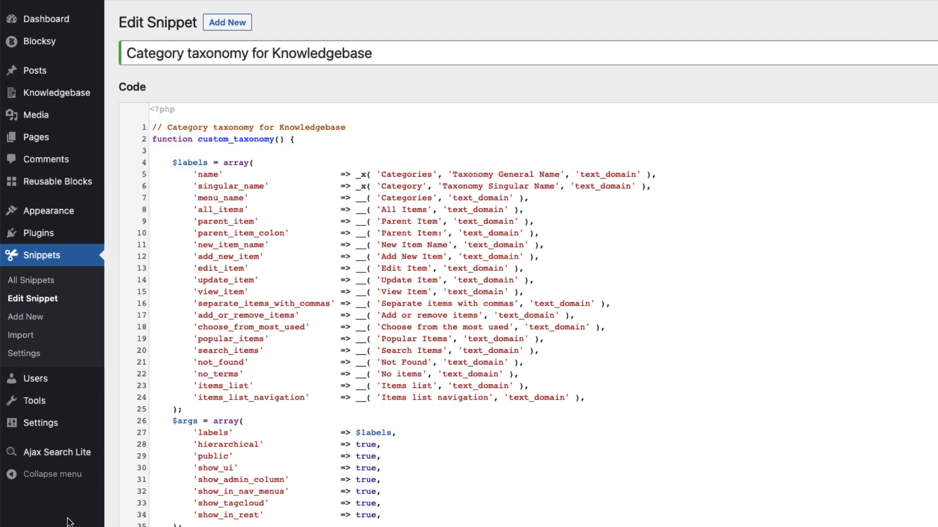
Open the site's permalink settings and save them again to refresh the URL rules
{"action": "mouse_move", "coordinate": [52, 423]}
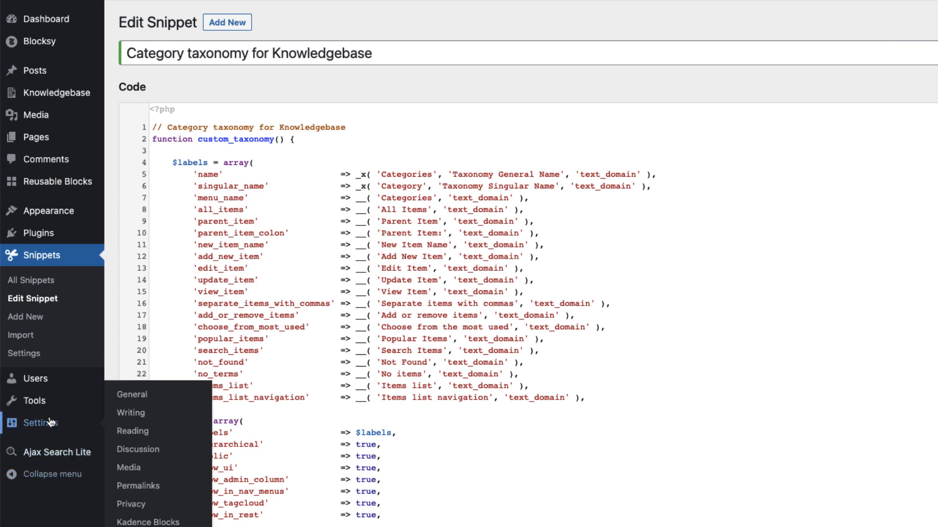
{"action": "left_click", "coordinate": [140, 486]}
{"action": "scroll", "coordinate": [376, 386], "scroll_direction": "down", "scroll_amount": 3}
{"action": "left_click", "coordinate": [165, 469]}
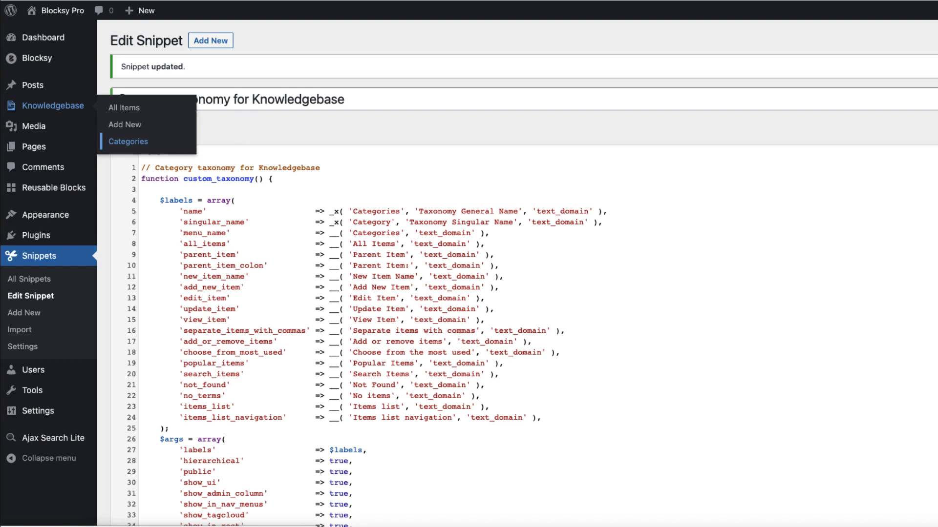
Create a new Knowledgebase item titled "New tutorial about CPT" and fill its body with placeholder Lorem ipsum text
{"action": "left_click", "coordinate": [128, 141]}
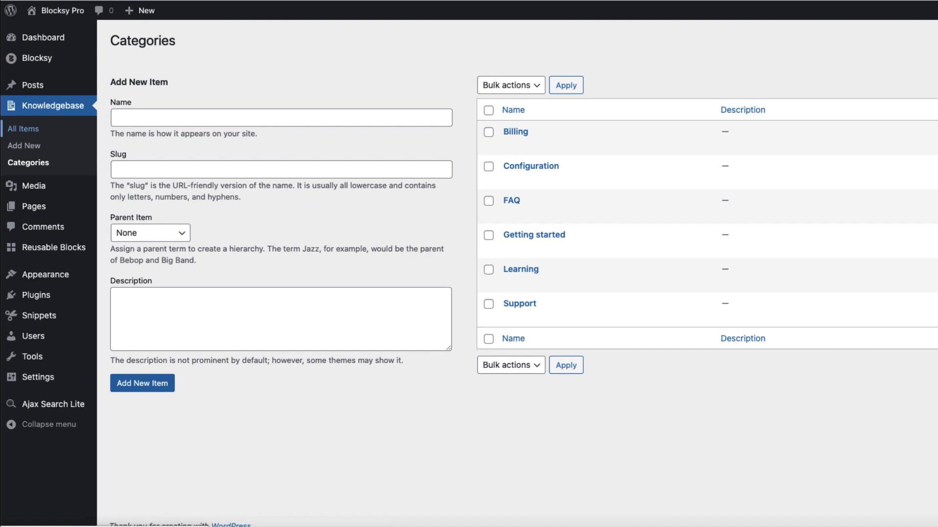
{"action": "left_click", "coordinate": [23, 129]}
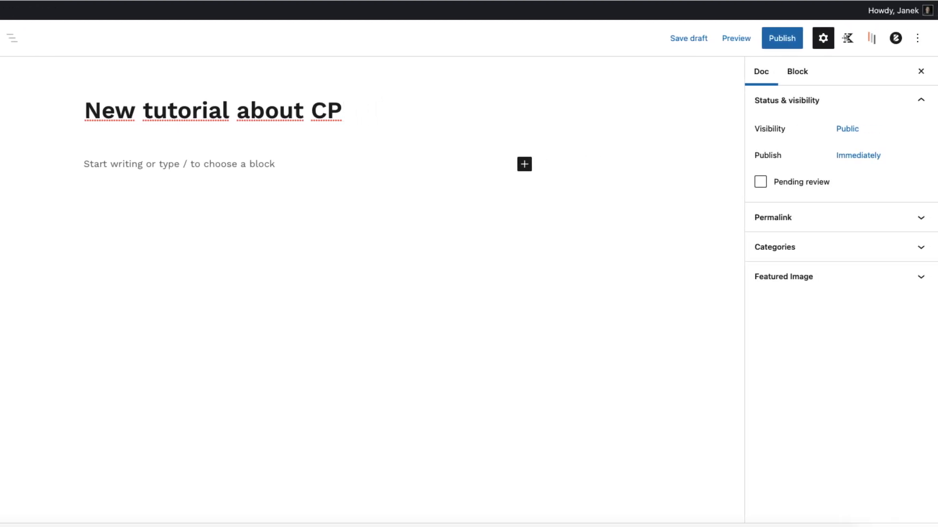
{"action": "type", "text": "T"}
{"action": "key", "text": "Return"}
{"action": "type", "text": "Lorem ipsum dolor sit amet, consectetur adipiscing elit curae, condimentum convallis dui. Molestie nisi metus sem gravida hac, felis suspendisse fermentum nibh sociis eget, auctor eros a pellentesque. Imperdiet pharetra litora est torquent primis ullamcorper commodo feugiat consequat, vestibulum curabitur tortor nisl fames mattis ultricies potenti pulvinar sagittis, augue arcu pretium turpis suspendisse inceptos ultrices tincidunt. Primis viverra nisl curabitur posuere turpis leo sollicitudin erat dis, mi sapien sociosqu rhoncus ac rutrum laoreet id morbi nascetur, interdum himenaeos quisque praesent mus fermentum parturient pretium. Risus sociosqu lobortis libero himenaeos sociis mus dis, sagittis ut dui mauris massa condimentum convallis, et a platea malesuada pharetra feugiat."}
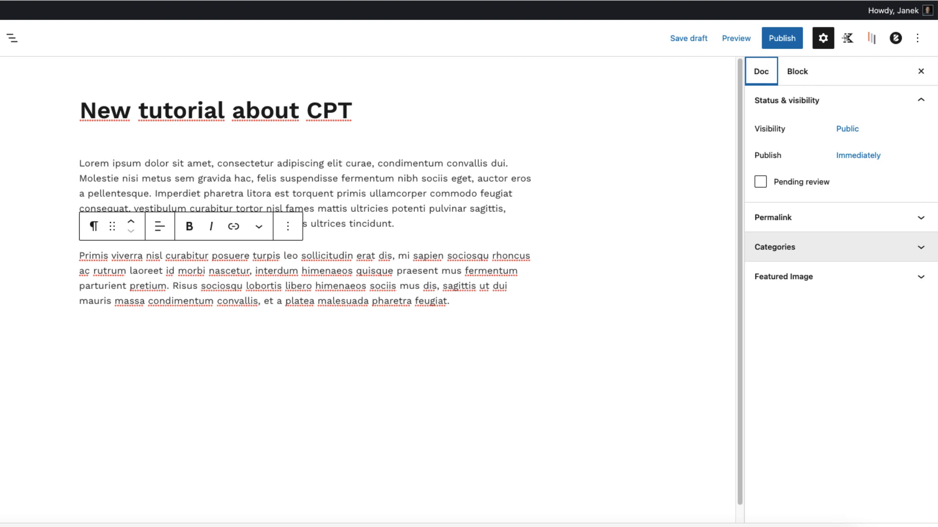
Assign the new Knowledgebase item to the Getting started category and publish it
{"action": "left_click", "coordinate": [775, 247]}
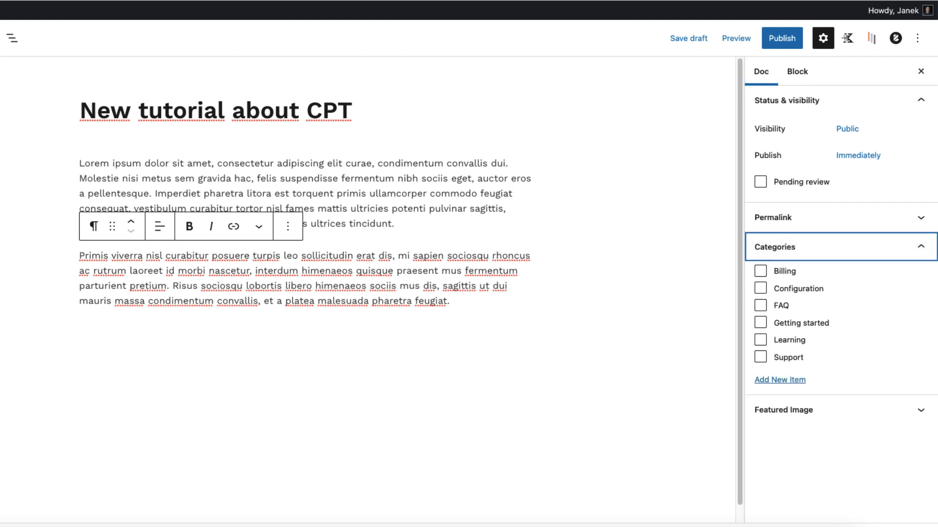
{"action": "left_click", "coordinate": [761, 322]}
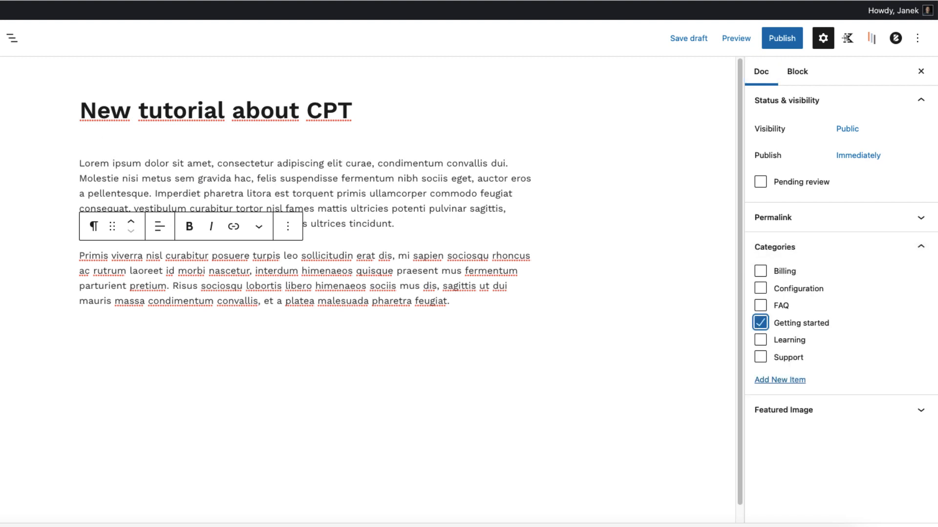
{"action": "left_click", "coordinate": [781, 38]}
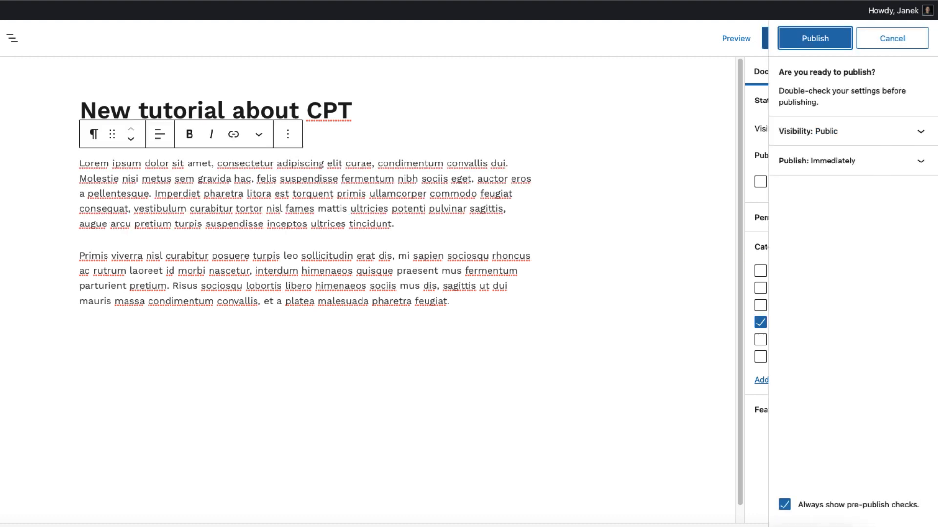
{"action": "left_click", "coordinate": [814, 35]}
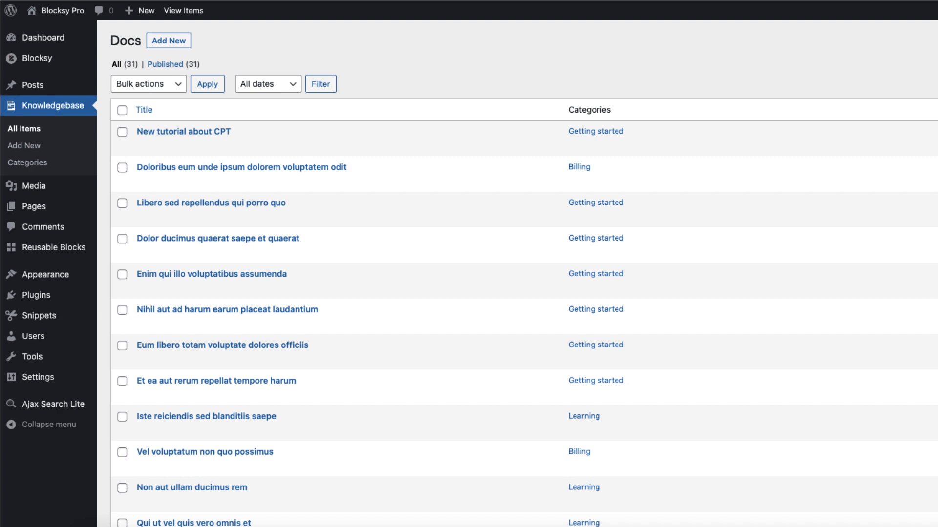
Add the "New tutorial about CPT" doc to the site's Main menu
{"action": "scroll", "coordinate": [469, 293], "scroll_direction": "down", "scroll_amount": 15}
{"action": "scroll", "coordinate": [469, 293], "scroll_direction": "up", "scroll_amount": 10}
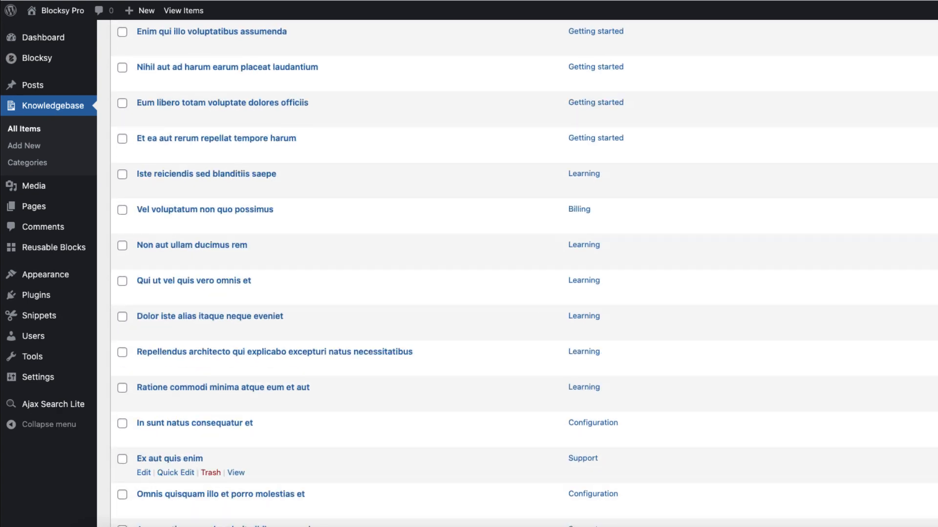
{"action": "scroll", "coordinate": [525, 274], "scroll_direction": "up", "scroll_amount": 5}
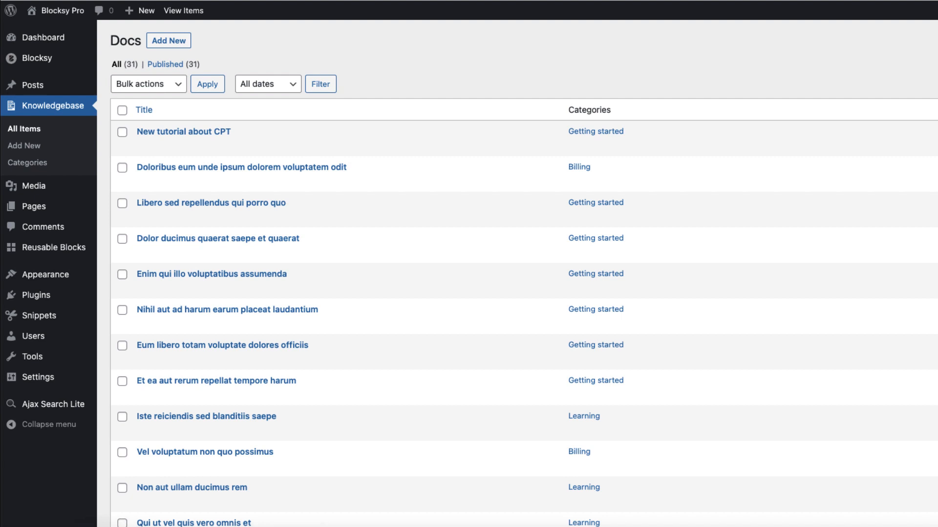
{"action": "mouse_move", "coordinate": [46, 274]}
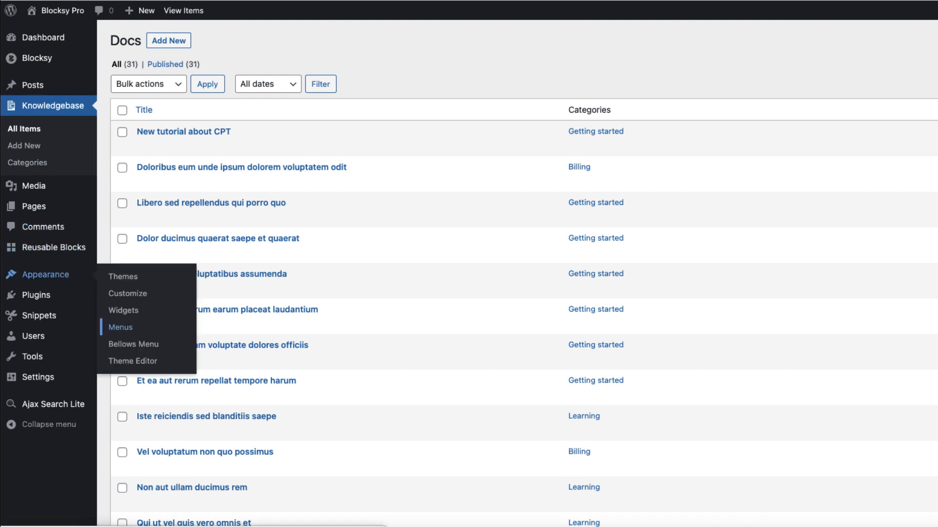
{"action": "left_click", "coordinate": [120, 327]}
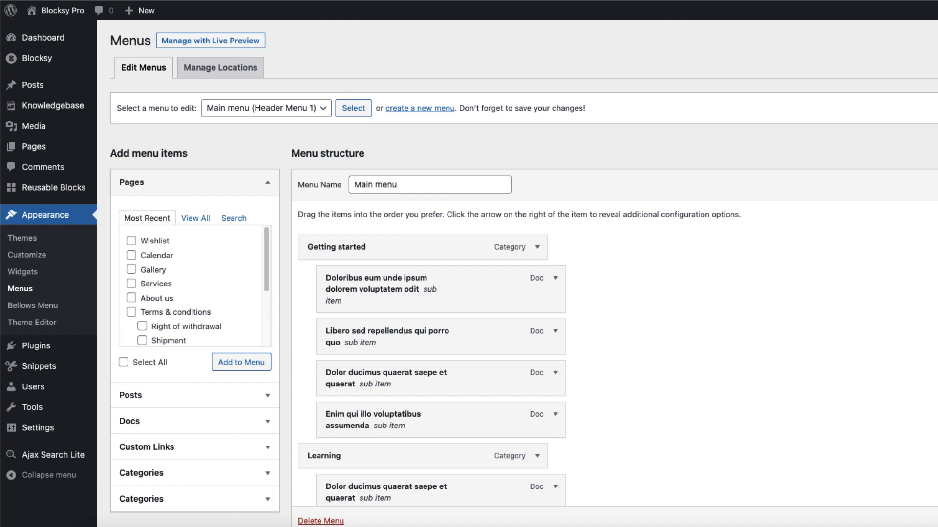
{"action": "left_click", "coordinate": [420, 108]}
{"action": "scroll", "coordinate": [195, 288], "scroll_direction": "down", "scroll_amount": 3}
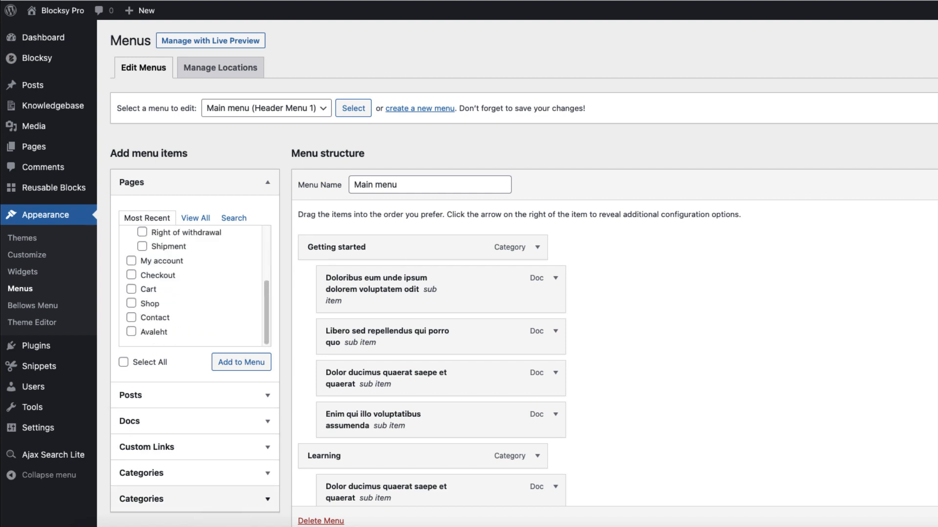
{"action": "left_click", "coordinate": [142, 498]}
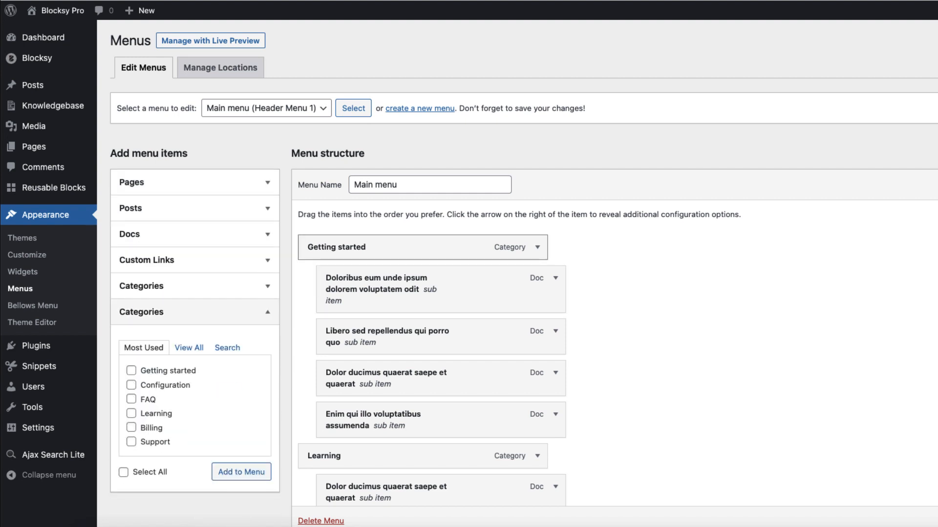
{"action": "left_click", "coordinate": [146, 233]}
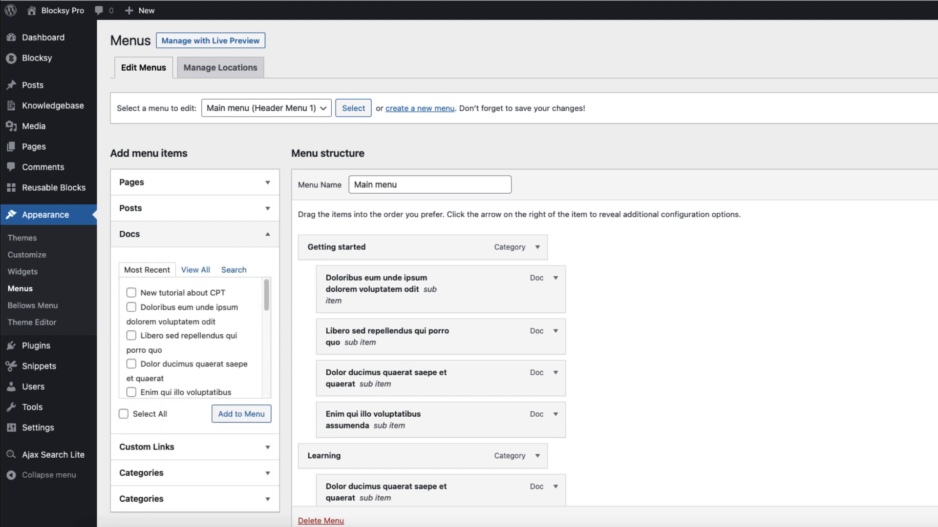
{"action": "left_click", "coordinate": [131, 293]}
{"action": "left_click", "coordinate": [241, 414]}
Nest "New tutorial about CPT" as the last sub item of Getting started in the Main menu and save the menu
{"action": "scroll", "coordinate": [241, 414], "scroll_direction": "down", "scroll_amount": 15}
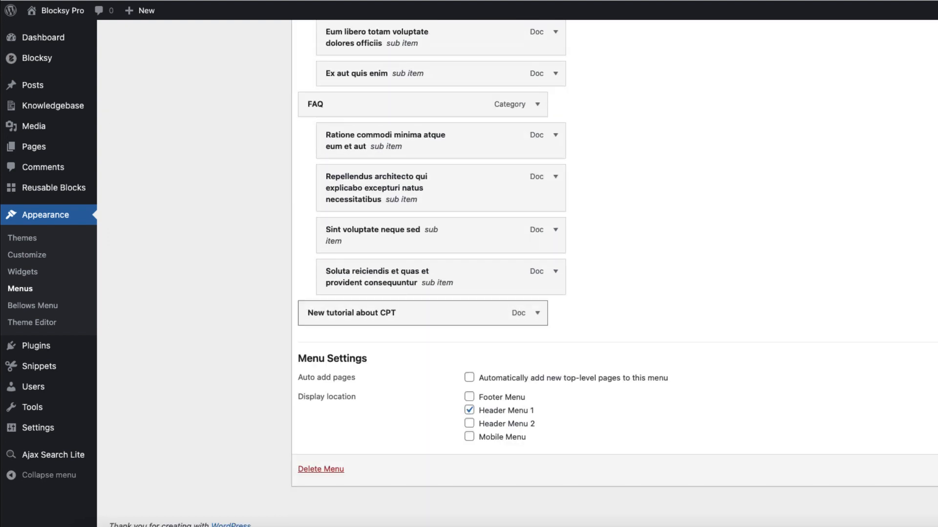
{"action": "left_click_drag", "start_coordinate": [351, 313], "coordinate": [405, 344]}
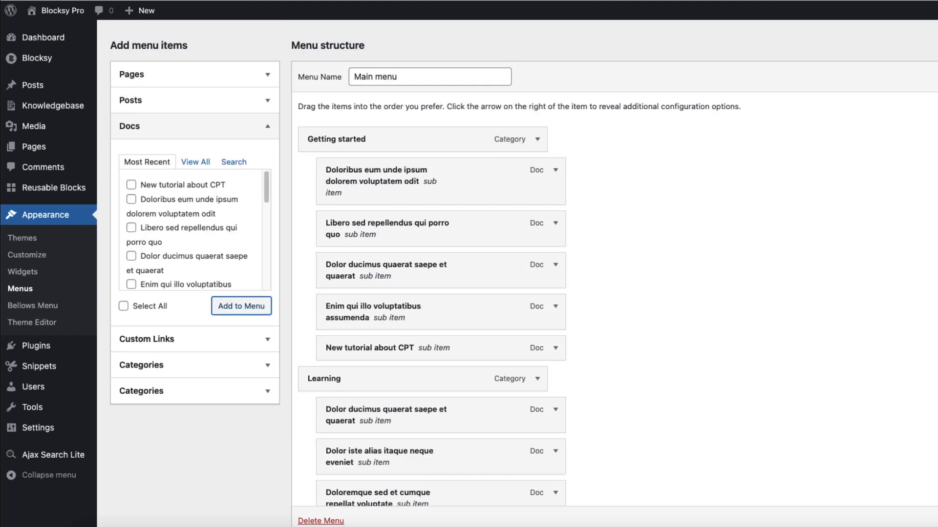
{"action": "scroll", "coordinate": [488, 273], "scroll_direction": "down", "scroll_amount": 1}
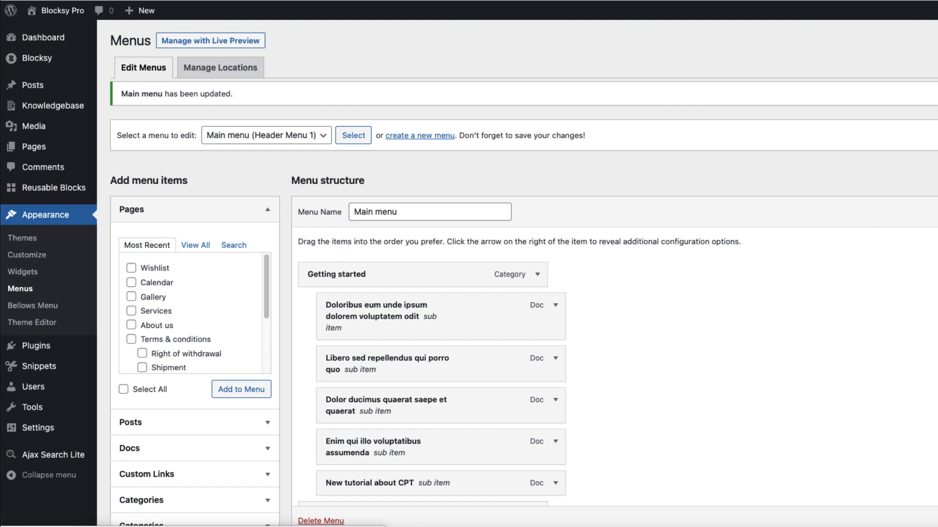
{"action": "scroll", "coordinate": [489, 273], "scroll_direction": "down", "scroll_amount": 15}
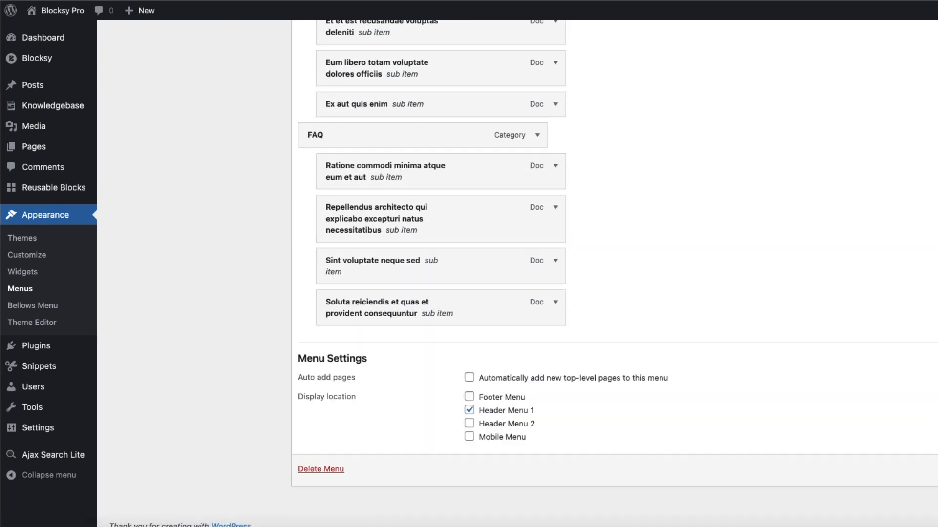
{"action": "scroll", "coordinate": [489, 273], "scroll_direction": "up", "scroll_amount": 15}
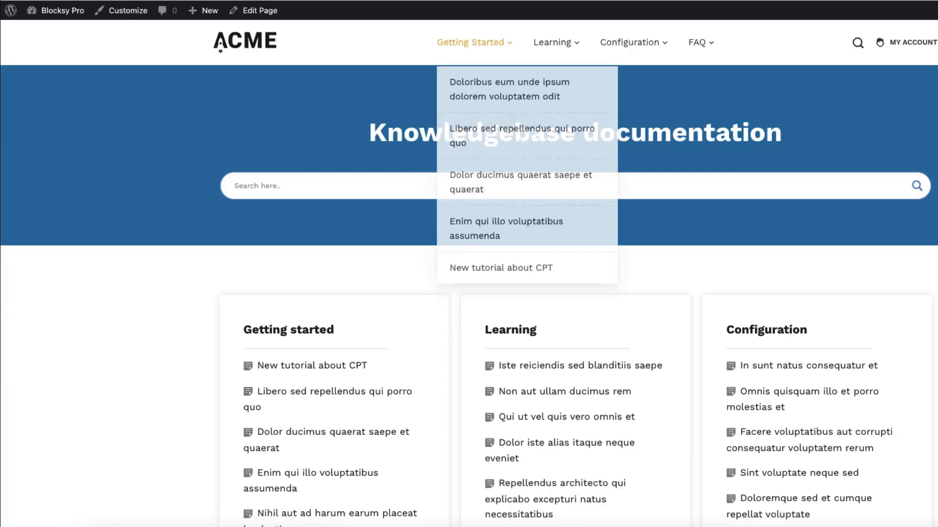
Check the Getting Started dropdown and the category article lists on the site's Knowledgebase documentation page
{"action": "mouse_move", "coordinate": [473, 43]}
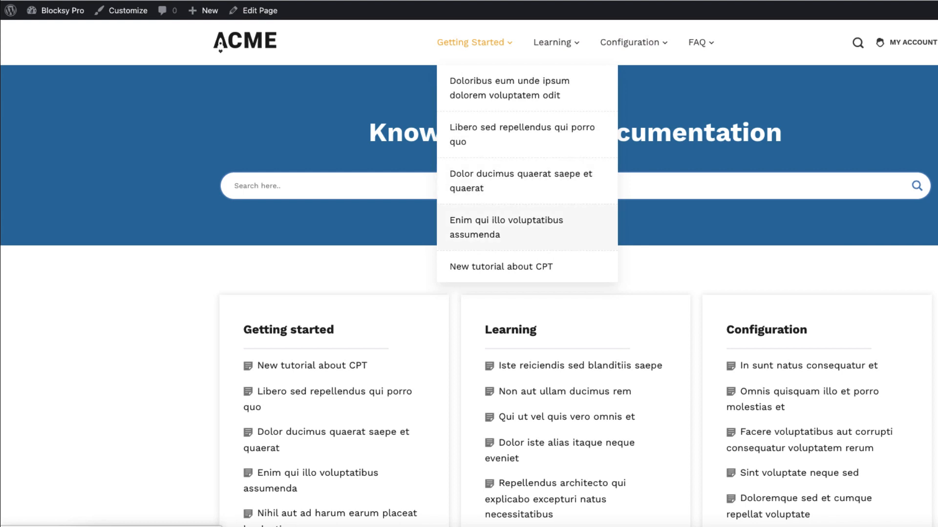
{"action": "scroll", "coordinate": [469, 293], "scroll_direction": "down", "scroll_amount": 2}
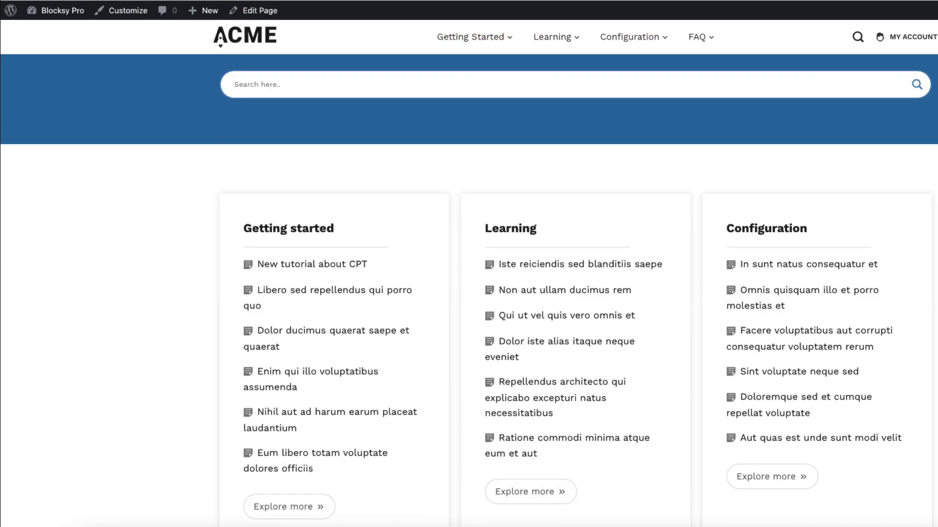
{"action": "scroll", "coordinate": [469, 293], "scroll_direction": "up", "scroll_amount": 2}
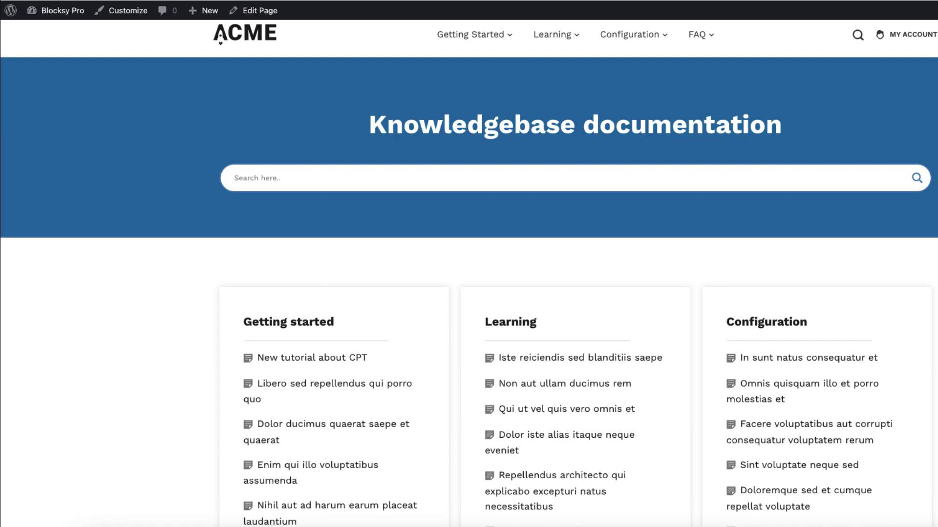
{"action": "scroll", "coordinate": [469, 293], "scroll_direction": "down", "scroll_amount": 5}
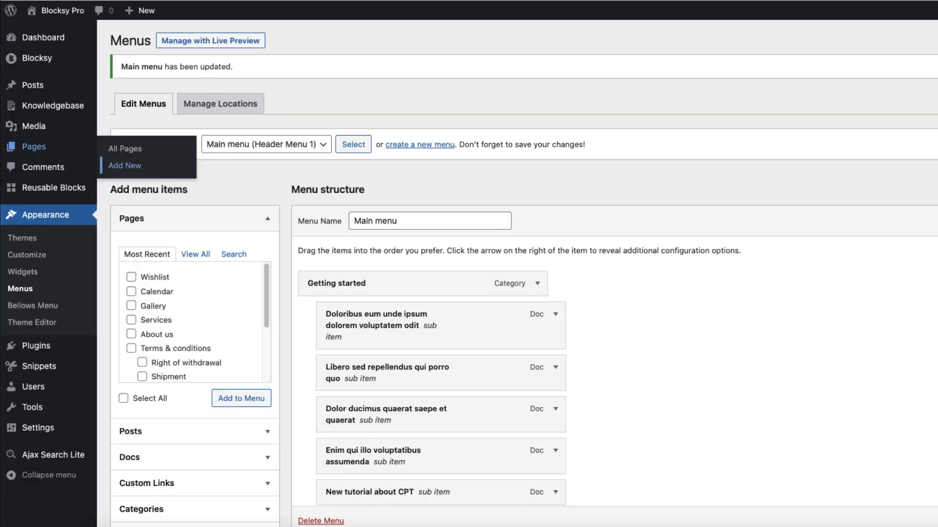
Search the plugin directory for "kadence blocks"
{"action": "mouse_move", "coordinate": [36, 346]}
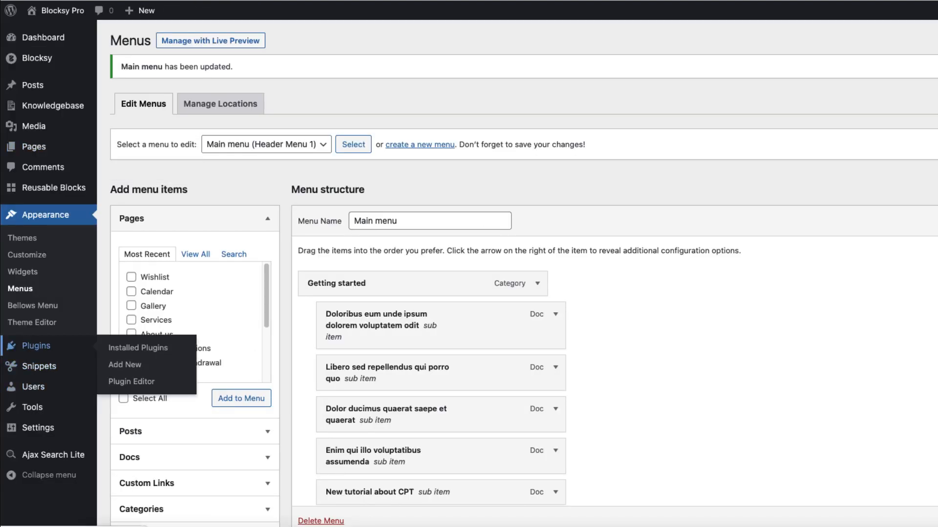
{"action": "left_click", "coordinate": [125, 364]}
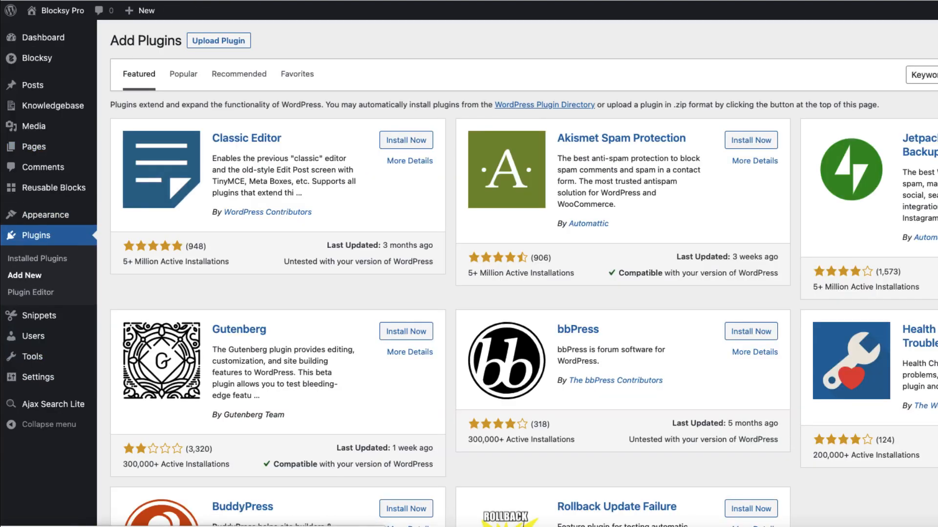
{"action": "type", "text": "kadence blocks"}
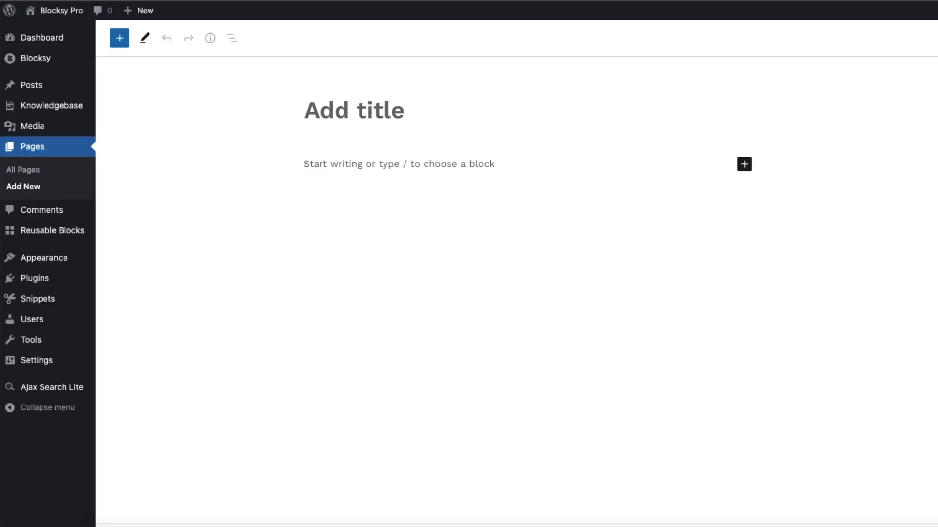
Title a new page "Home" and insert a single-column Row Layout block aligned to full width
{"action": "type", "text": "Home"}
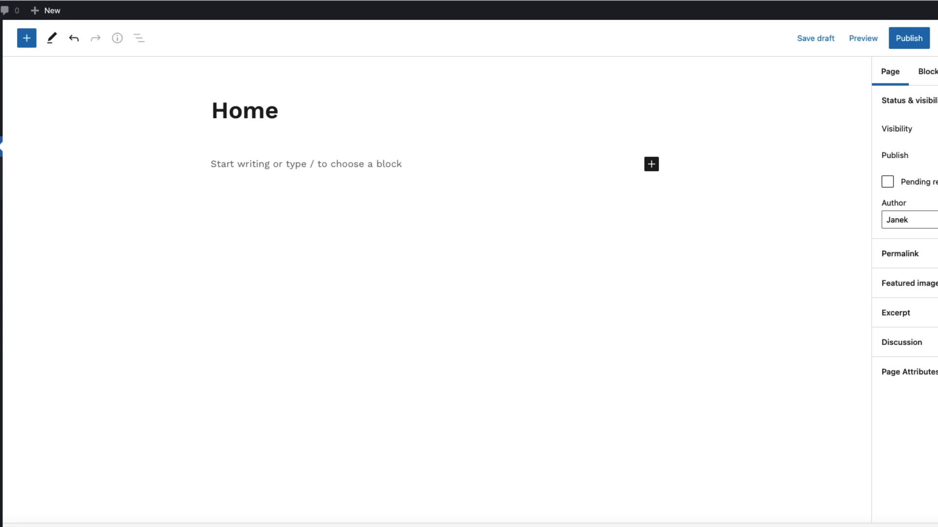
{"action": "key", "text": "Return"}
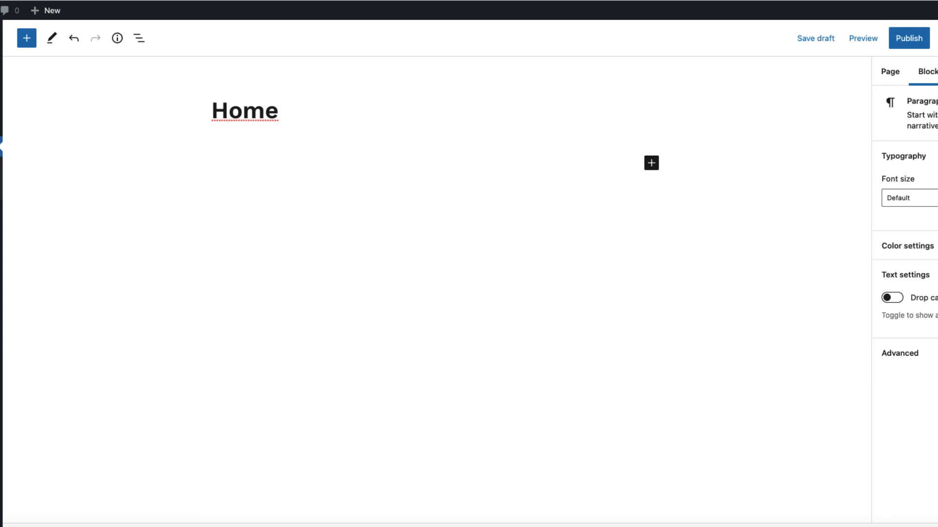
{"action": "type", "text": "/row"}
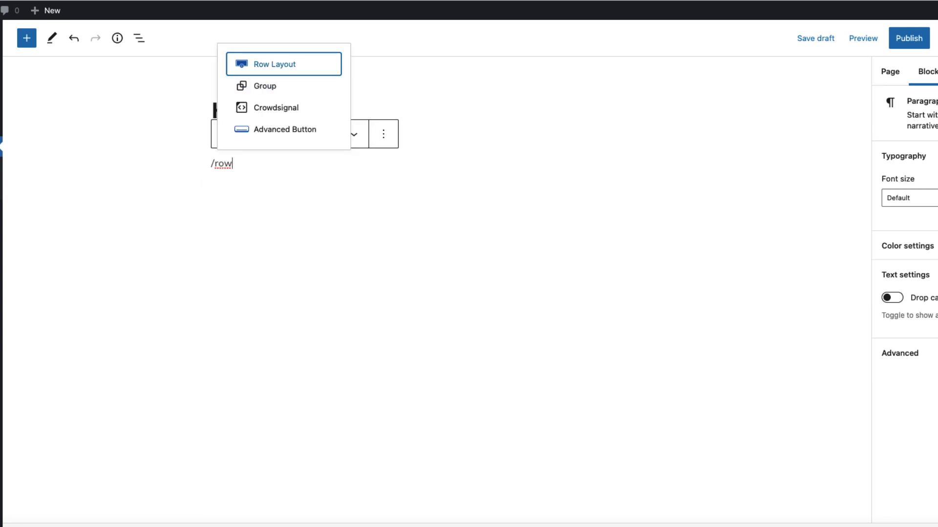
{"action": "key", "text": "Return"}
{"action": "left_click", "coordinate": [269, 211]}
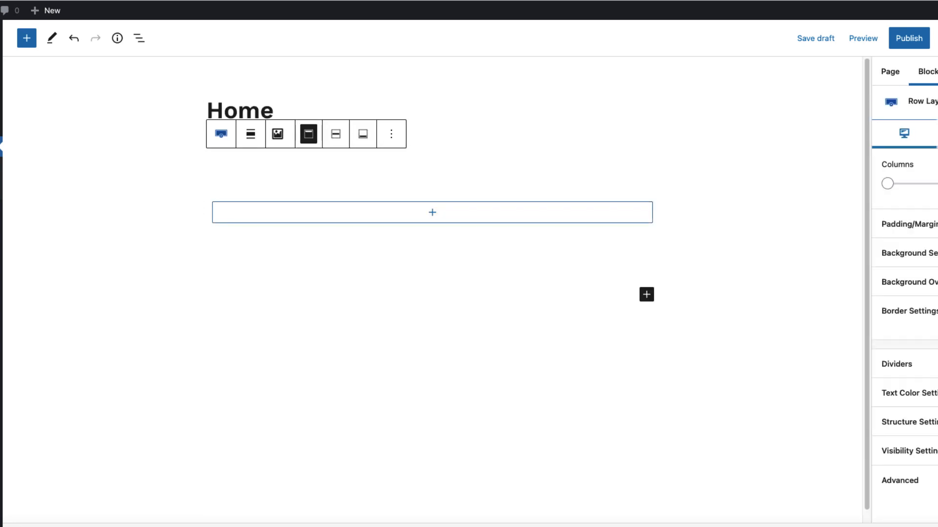
{"action": "left_click", "coordinate": [249, 134]}
{"action": "left_click", "coordinate": [284, 218]}
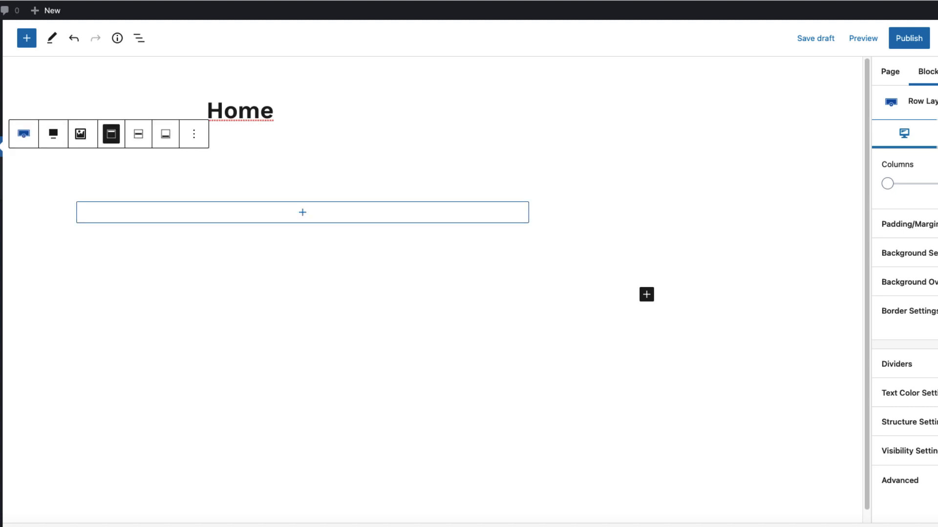
Set the full-width row's background color to #1D7BAC
{"action": "left_click", "coordinate": [903, 253]}
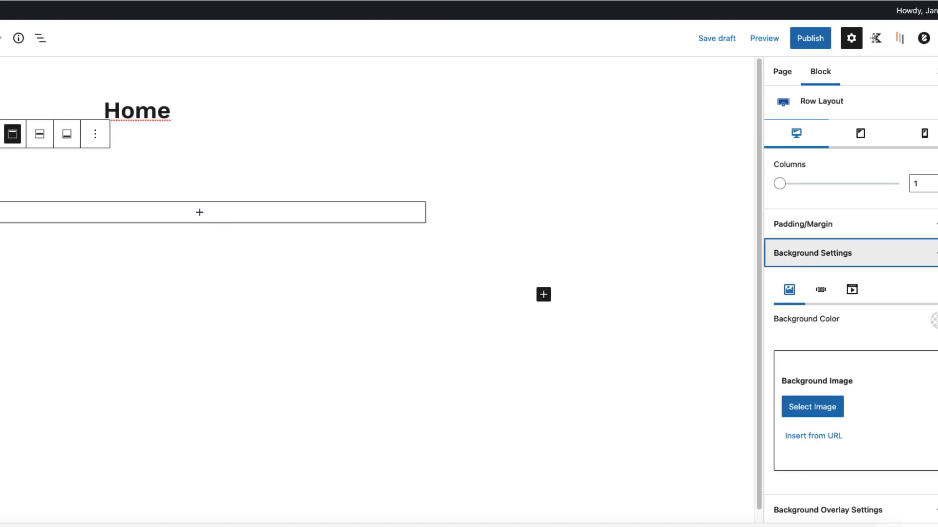
{"action": "left_click", "coordinate": [910, 320]}
{"action": "key", "text": "ctrl+a"}
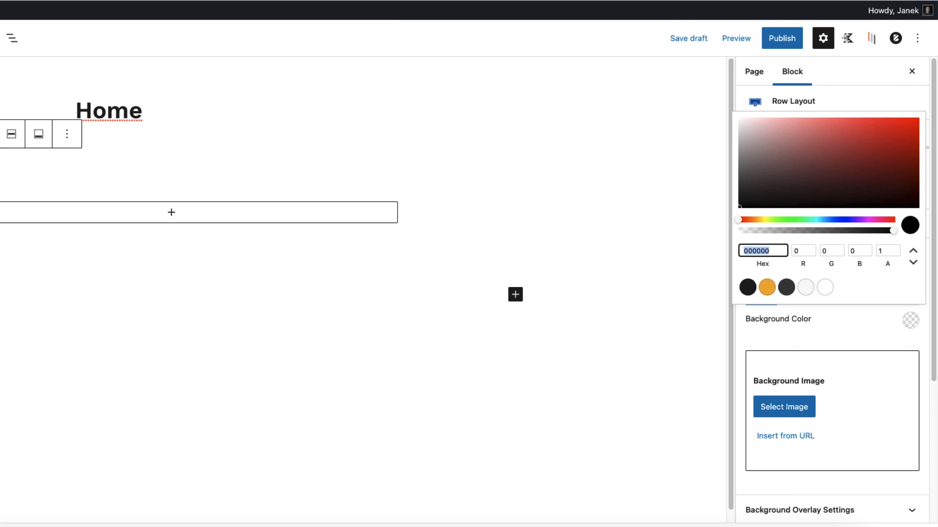
{"action": "type", "text": "#1D7BAC"}
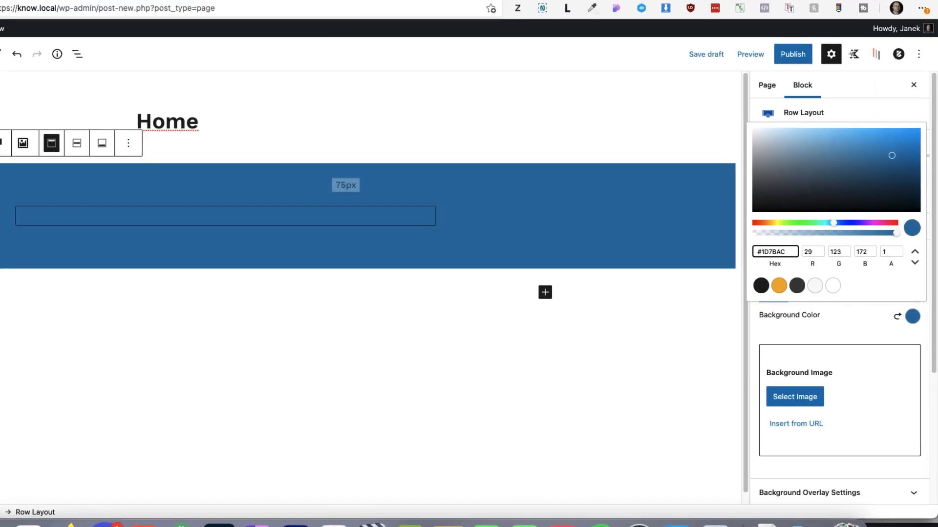
Insert an Advanced Heading block in the blue row with the text "My first knowledgabase"
{"action": "left_click", "coordinate": [225, 215]}
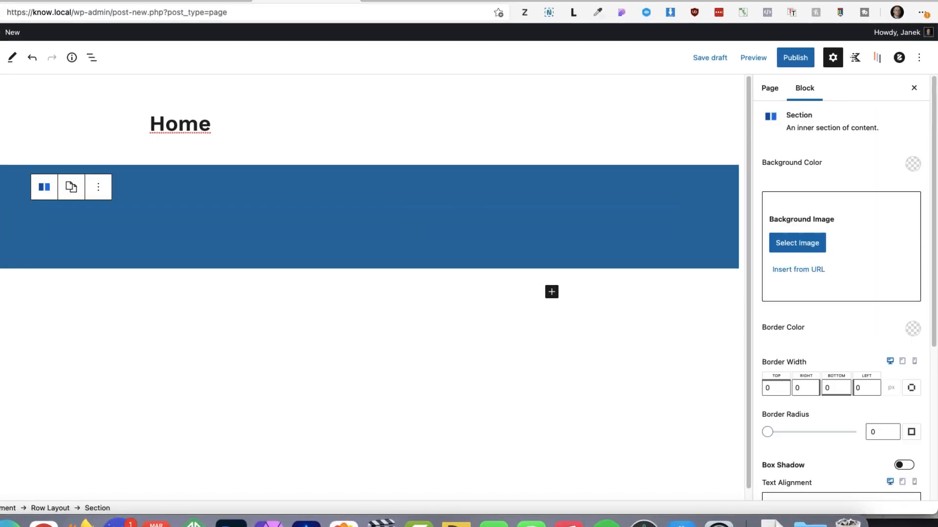
{"action": "left_click", "coordinate": [237, 217]}
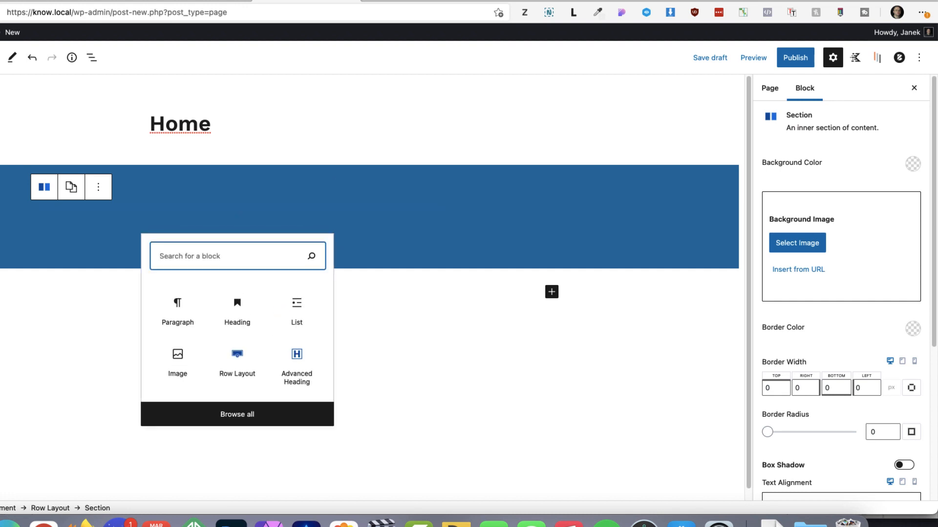
{"action": "left_click", "coordinate": [297, 366]}
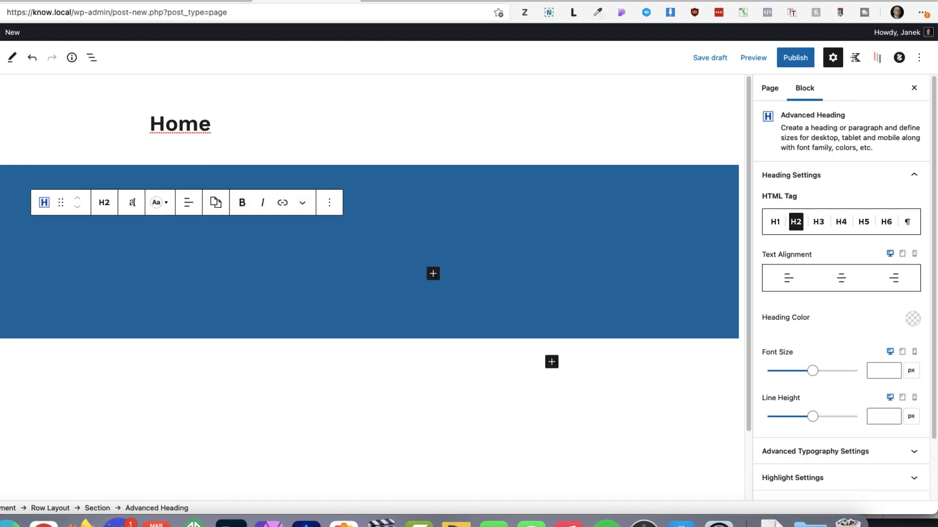
{"action": "type", "text": "My first knowledgebase"}
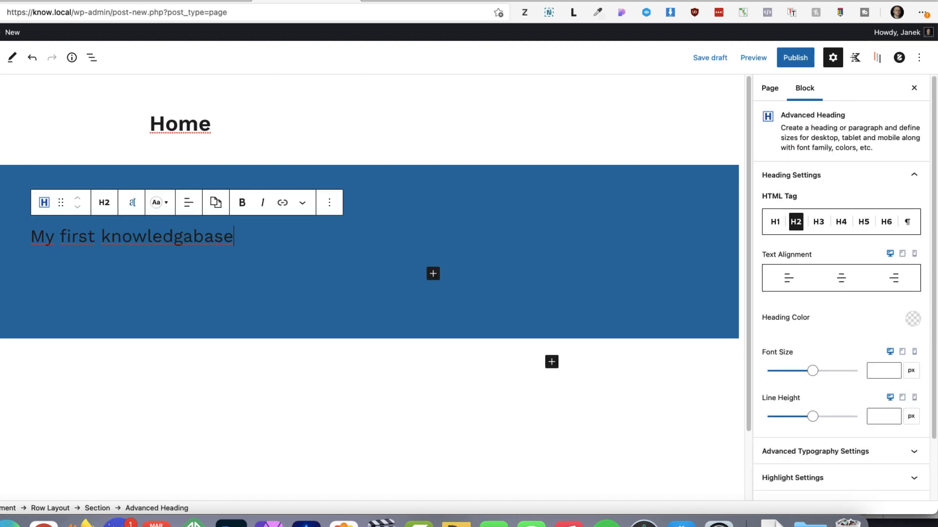
Change the "My first knowledgabase" heading to level H1 and center its text
{"action": "left_click", "coordinate": [104, 202]}
{"action": "left_click", "coordinate": [135, 240]}
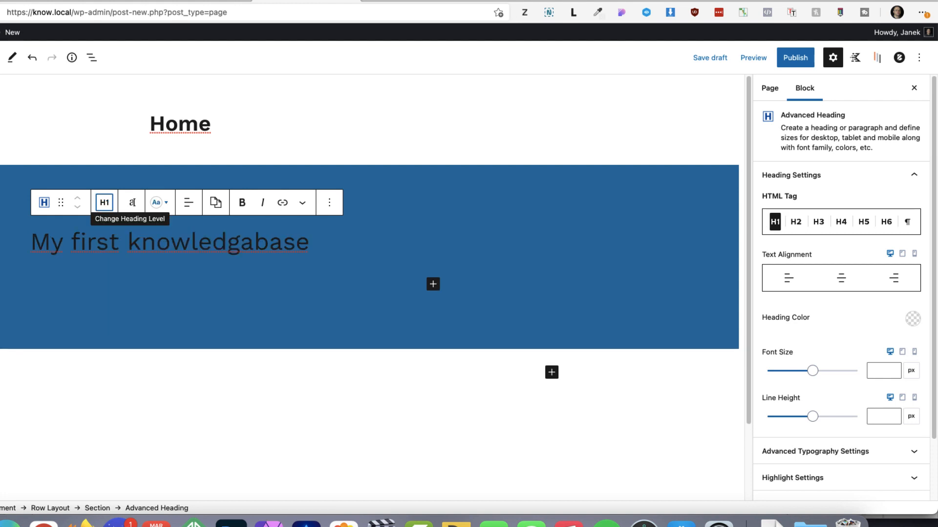
{"action": "left_click", "coordinate": [188, 203]}
{"action": "left_click", "coordinate": [230, 260]}
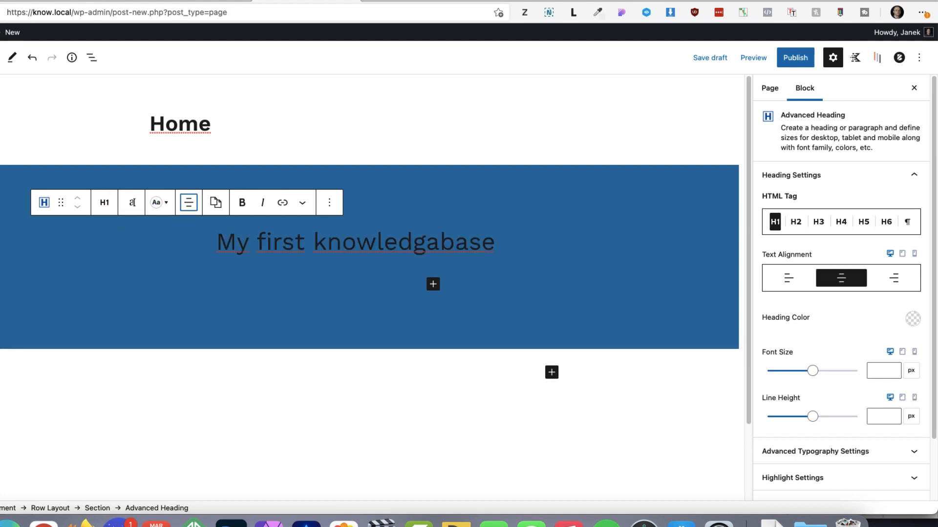
Color the banner heading white and set its font weight to Bold
{"action": "left_click", "coordinate": [913, 319]}
{"action": "left_click", "coordinate": [834, 288]}
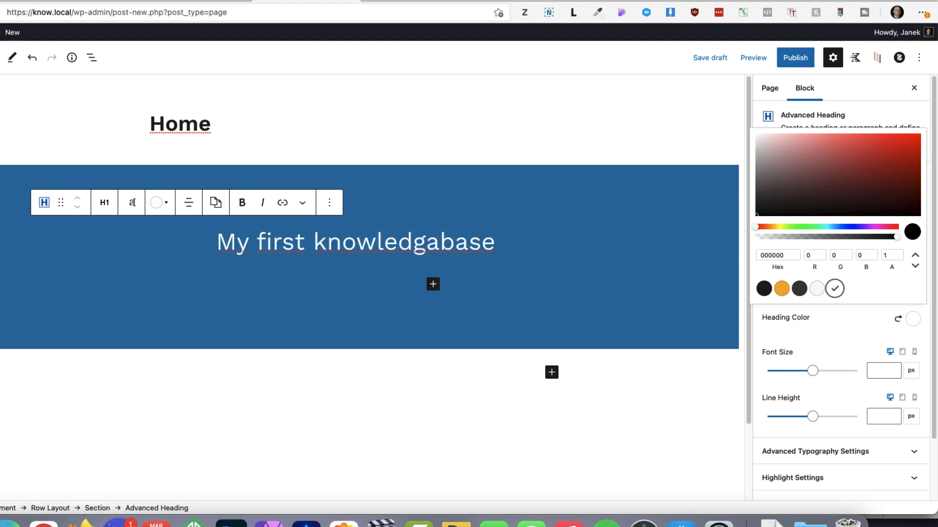
{"action": "scroll", "coordinate": [837, 376], "scroll_direction": "down", "scroll_amount": 2}
{"action": "left_click", "coordinate": [838, 381]}
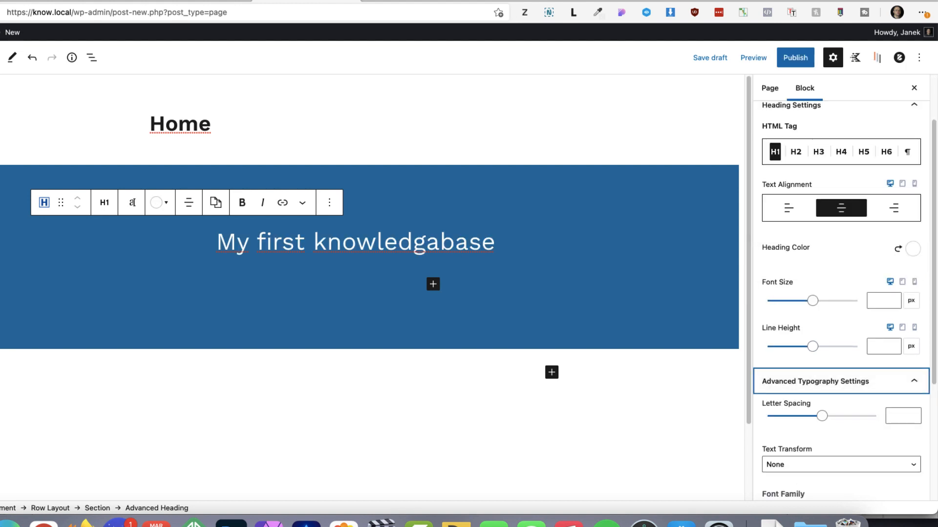
{"action": "scroll", "coordinate": [837, 433], "scroll_direction": "down", "scroll_amount": 4}
{"action": "left_click", "coordinate": [840, 373]}
{"action": "left_click", "coordinate": [781, 396]}
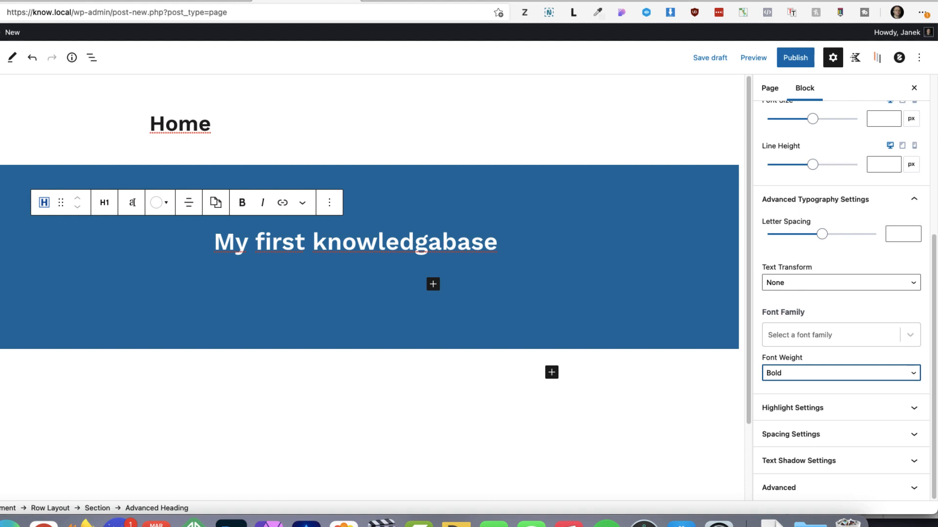
Add a Row Layout block with three equal columns below the blue banner
{"action": "scroll", "coordinate": [370, 288], "scroll_direction": "down", "scroll_amount": 2}
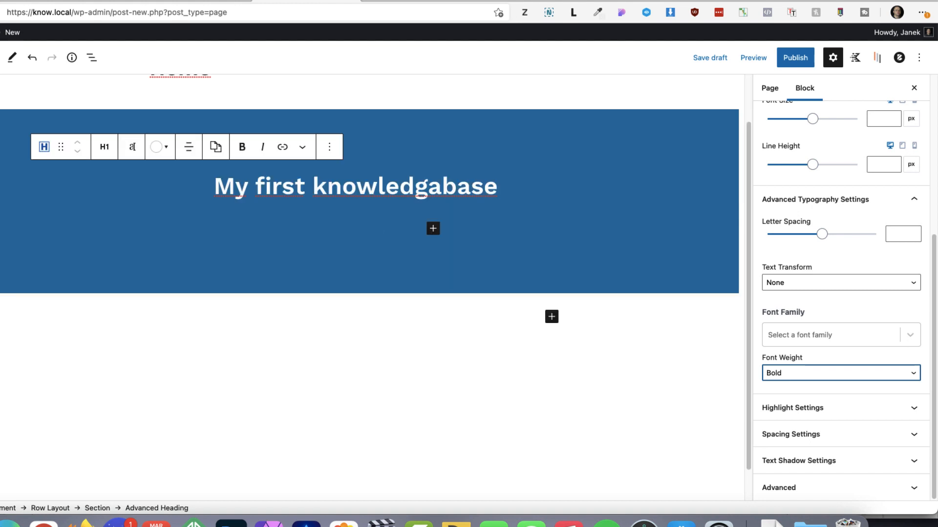
{"action": "left_click", "coordinate": [551, 316]}
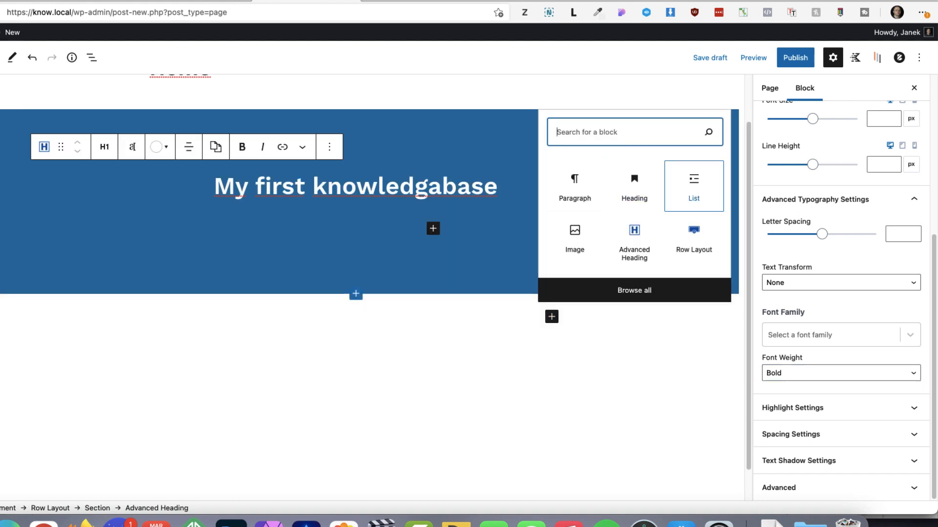
{"action": "left_click", "coordinate": [693, 237]}
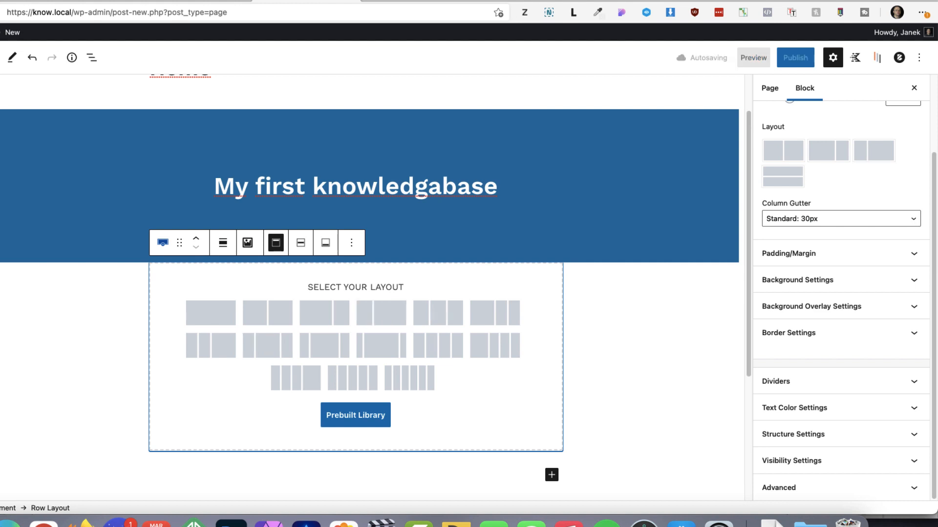
{"action": "left_click", "coordinate": [439, 313]}
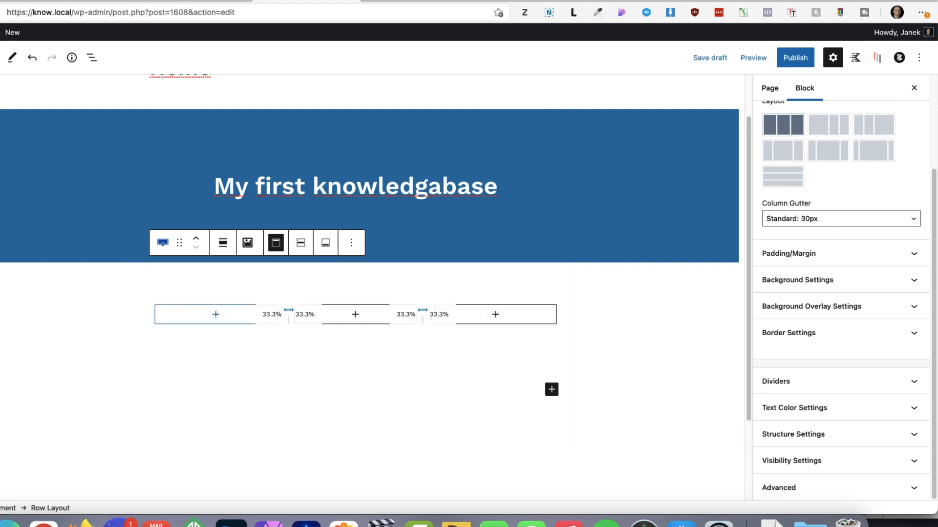
Insert an Advanced Heading block reading "Getting started" in the first of the three columns
{"action": "left_click", "coordinate": [216, 318]}
{"action": "left_click", "coordinate": [216, 314]}
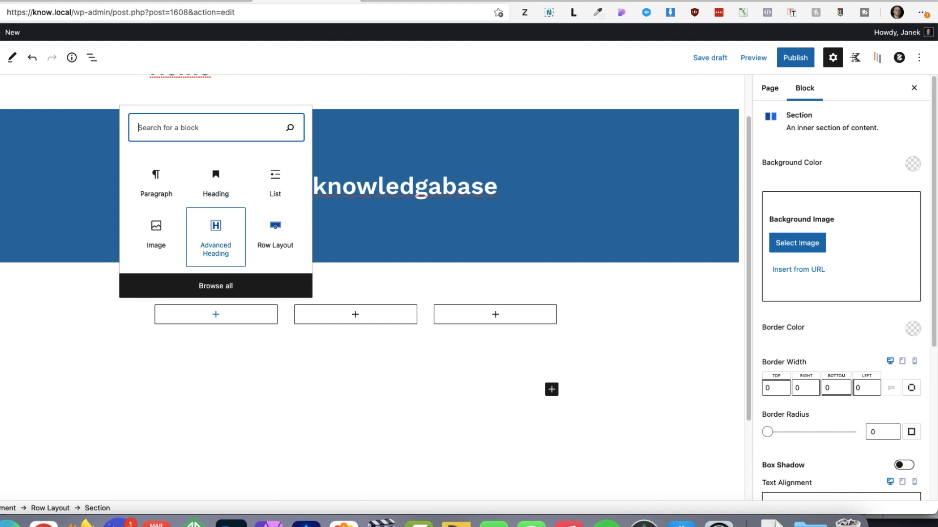
{"action": "left_click", "coordinate": [216, 230]}
{"action": "type", "text": "G"}
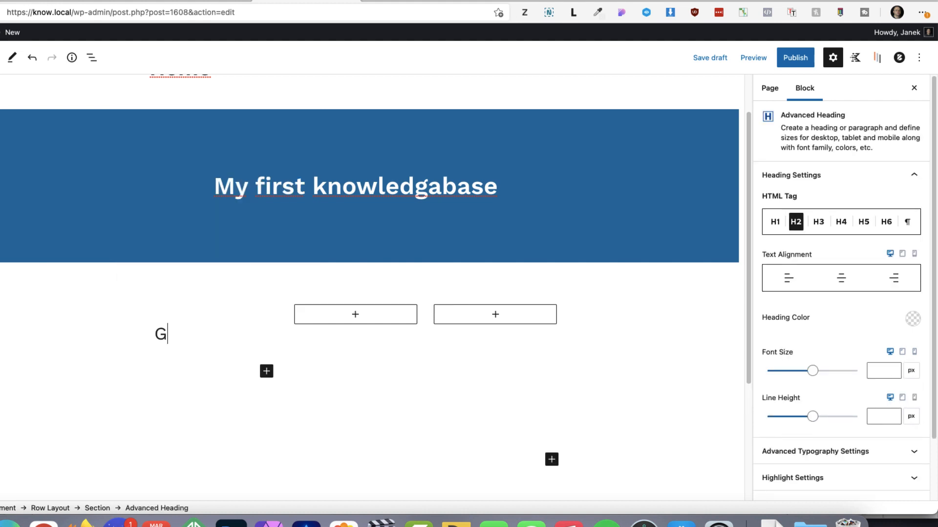
{"action": "type", "text": "etting started"}
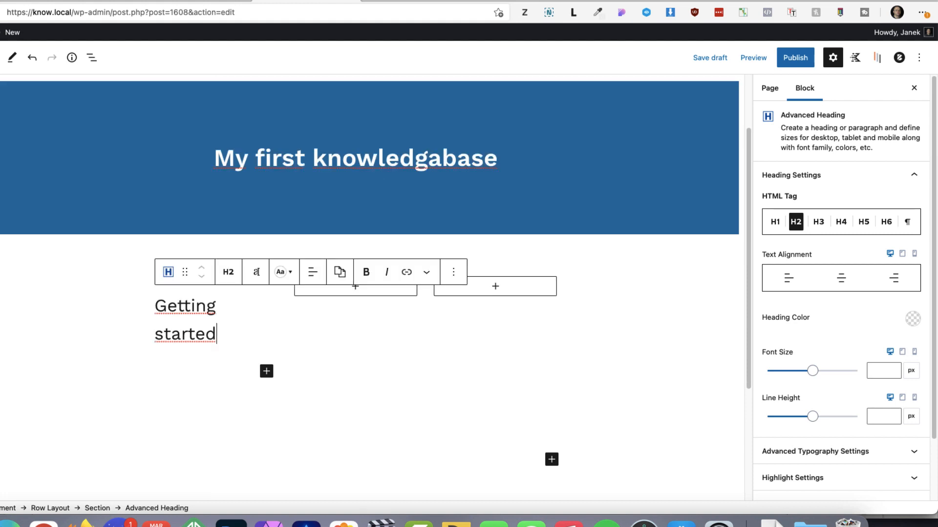
Set the "Getting started" heading's font size to 23 px and its weight to Bold
{"action": "left_click", "coordinate": [874, 371]}
{"action": "type", "text": "23"}
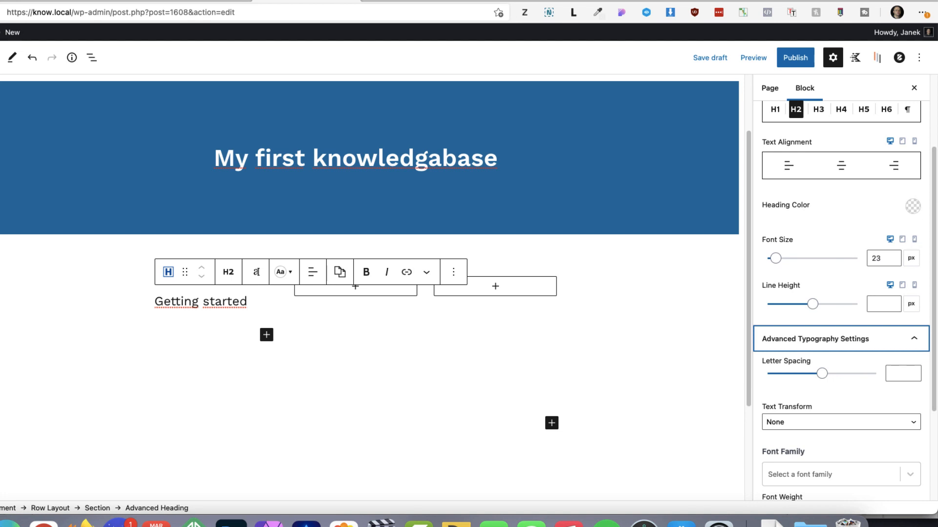
{"action": "scroll", "coordinate": [841, 293], "scroll_direction": "down", "scroll_amount": 3}
{"action": "left_click", "coordinate": [841, 373]}
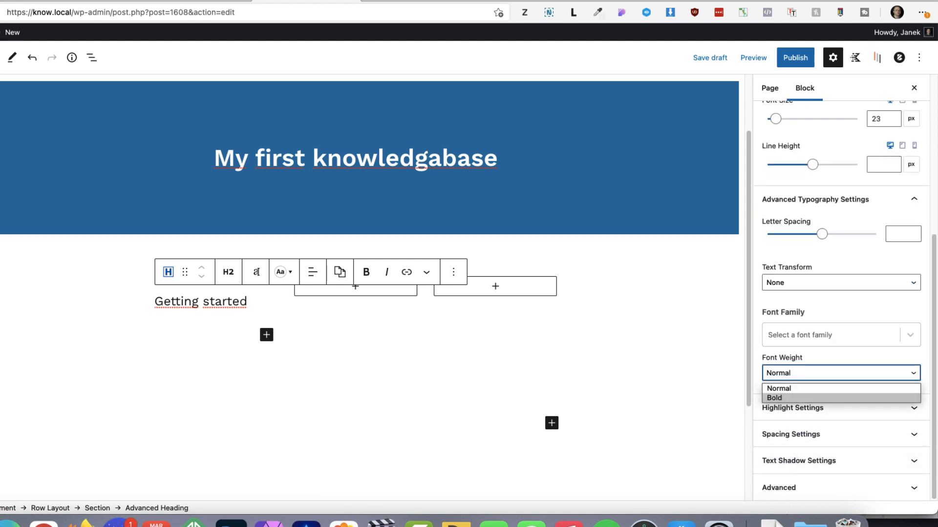
{"action": "left_click", "coordinate": [831, 398]}
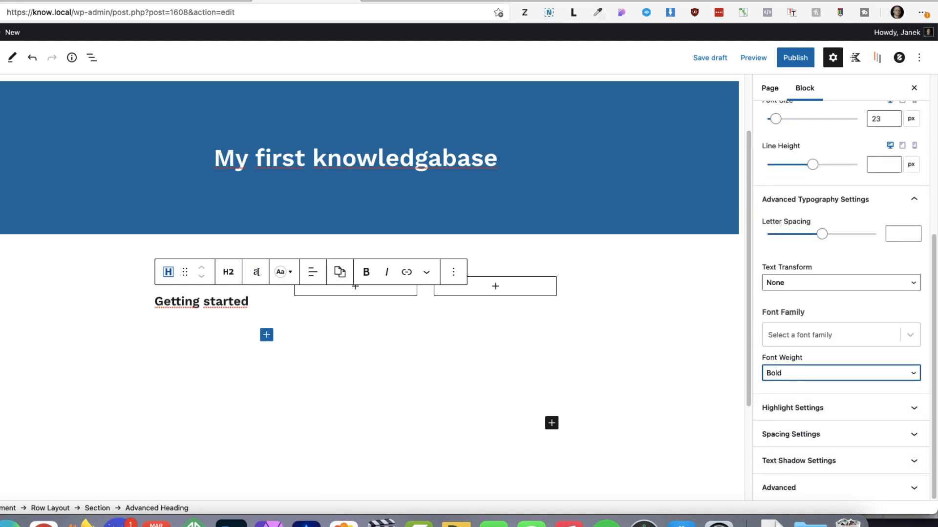
Insert a Spacer/Divider block below the "Getting started" heading in the first column
{"action": "left_click", "coordinate": [266, 335]}
{"action": "type", "text": "spd"}
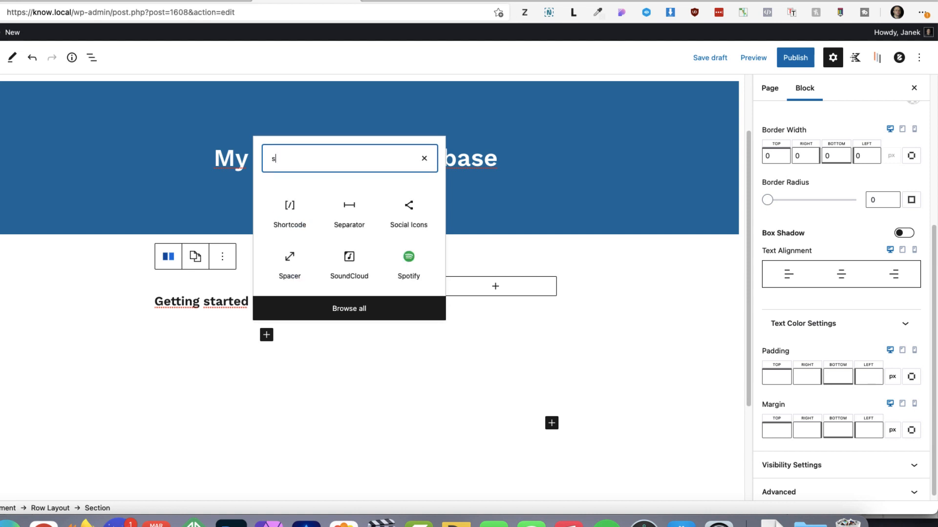
{"action": "key", "text": "BackSpace"}
{"action": "type", "text": "a"}
{"action": "key", "text": "Return"}
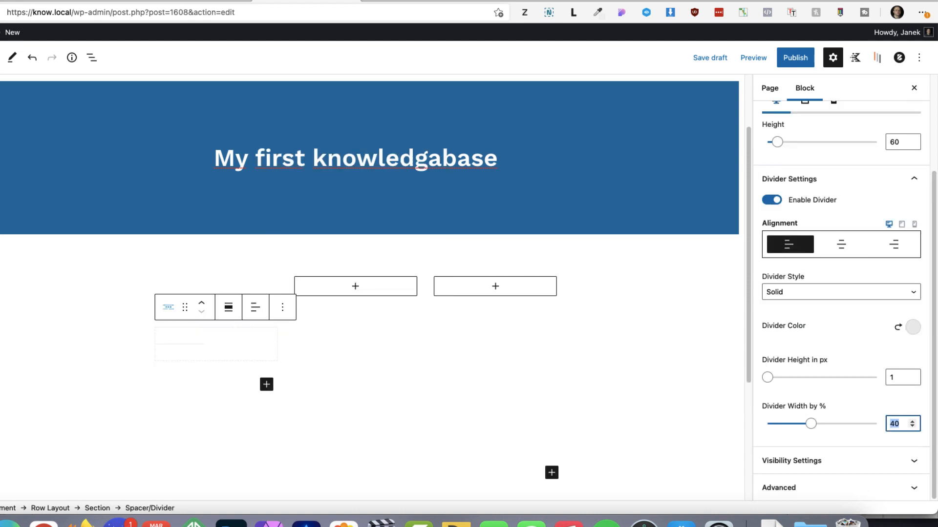
Left-align the divider at 100% width and set the spacer height to 40 px
{"action": "type", "text": "100"}
{"action": "scroll", "coordinate": [899, 264], "scroll_direction": "up", "scroll_amount": 3}
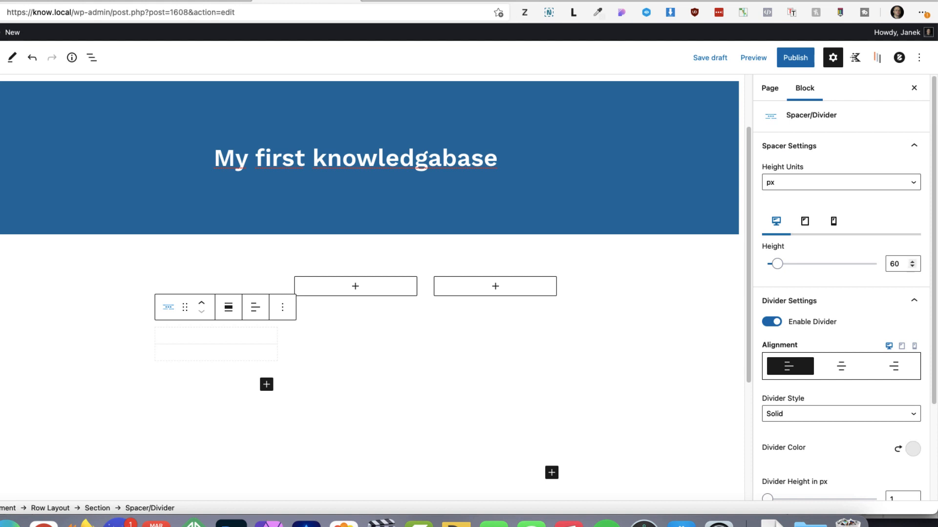
{"action": "left_click", "coordinate": [891, 264]}
{"action": "type", "text": "4"}
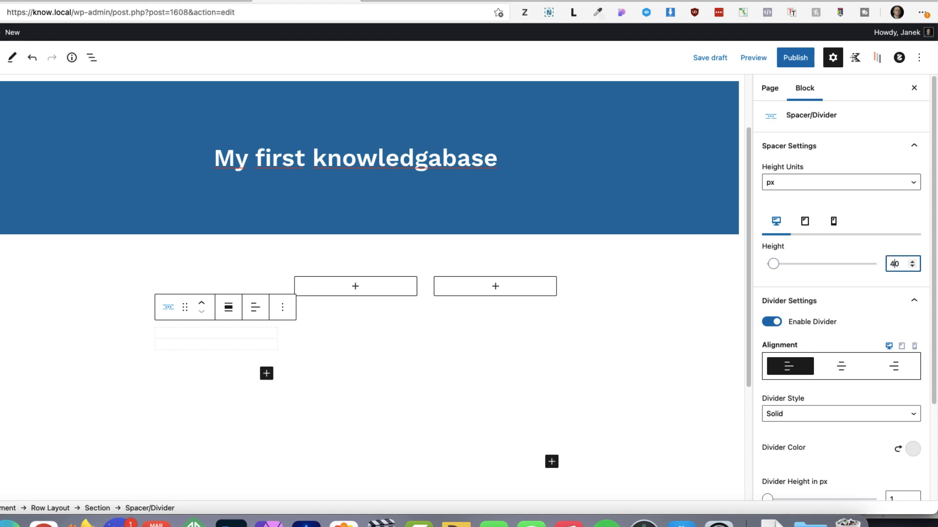
Insert a Posts block under the divider in the first column
{"action": "left_click", "coordinate": [266, 374]}
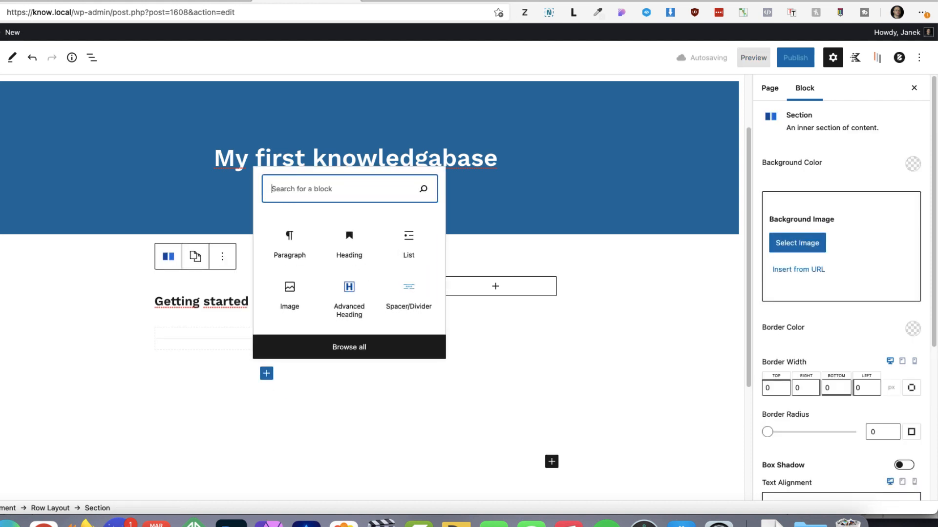
{"action": "type", "text": "oos"}
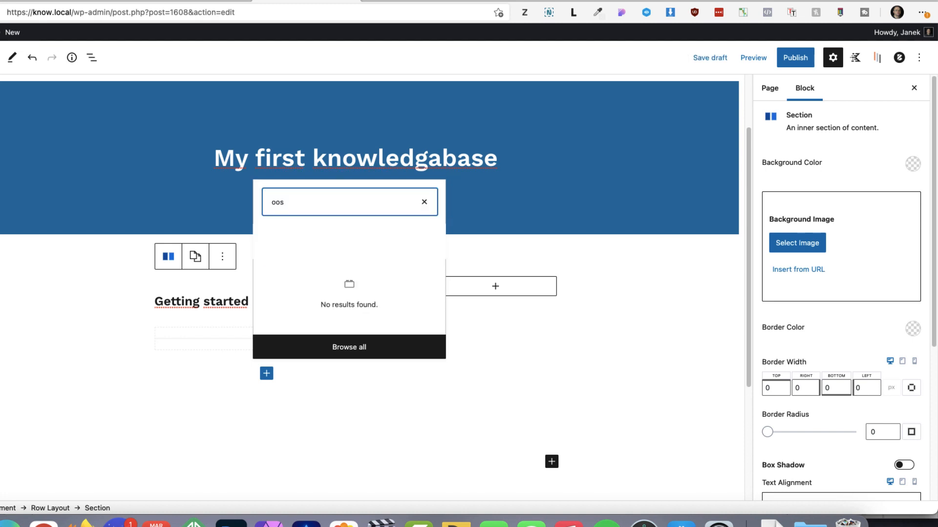
{"action": "key", "text": "BackSpace"}
{"action": "key", "text": "BackSpace"}
{"action": "key", "text": "BackSpace"}
{"action": "type", "text": "post"}
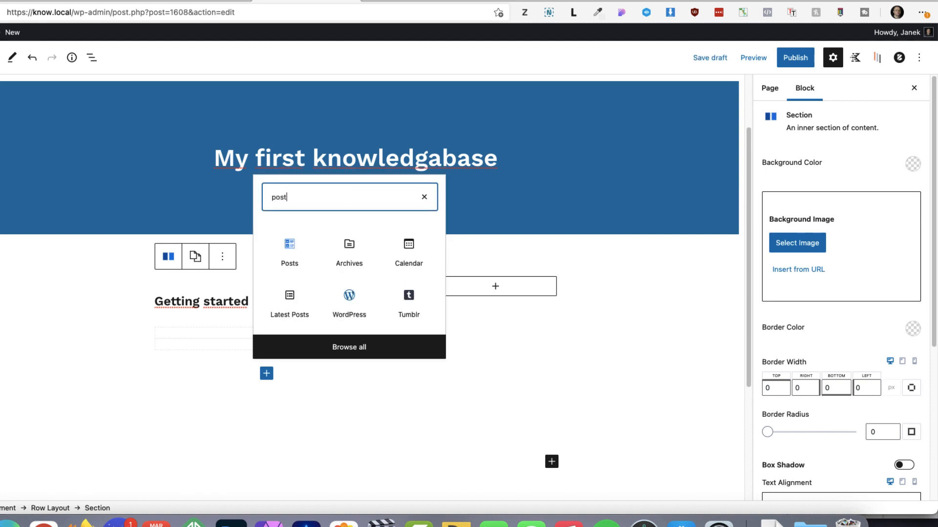
{"action": "left_click", "coordinate": [290, 252]}
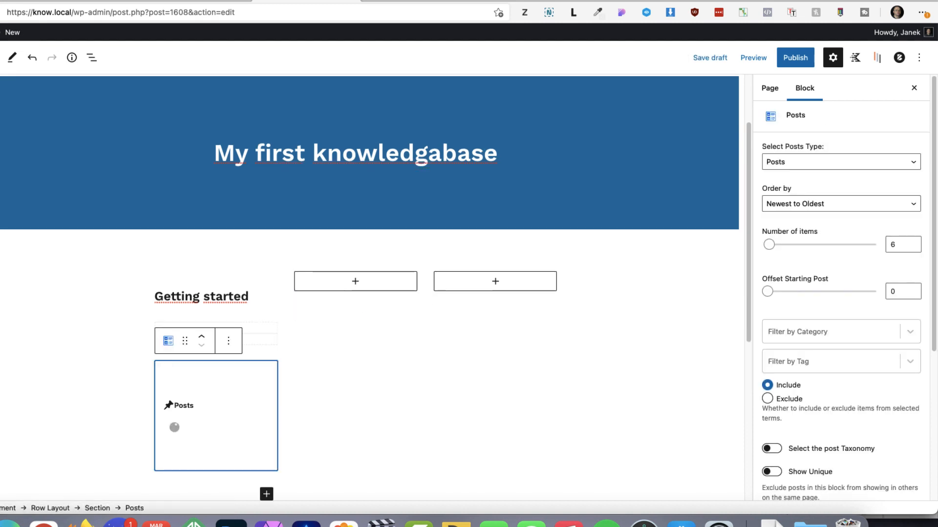
Set the first column's Posts block to show the Docs post type
{"action": "scroll", "coordinate": [370, 287], "scroll_direction": "down", "scroll_amount": 1}
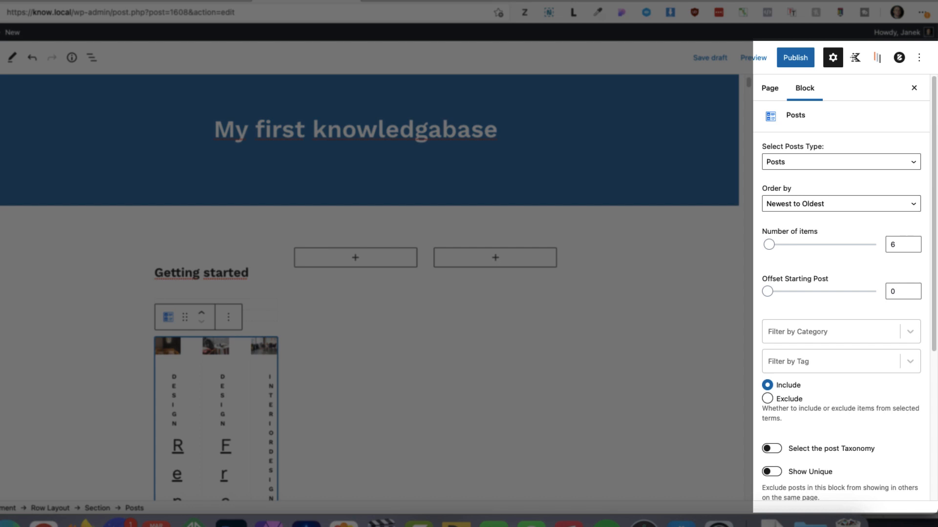
{"action": "left_click", "coordinate": [841, 162]}
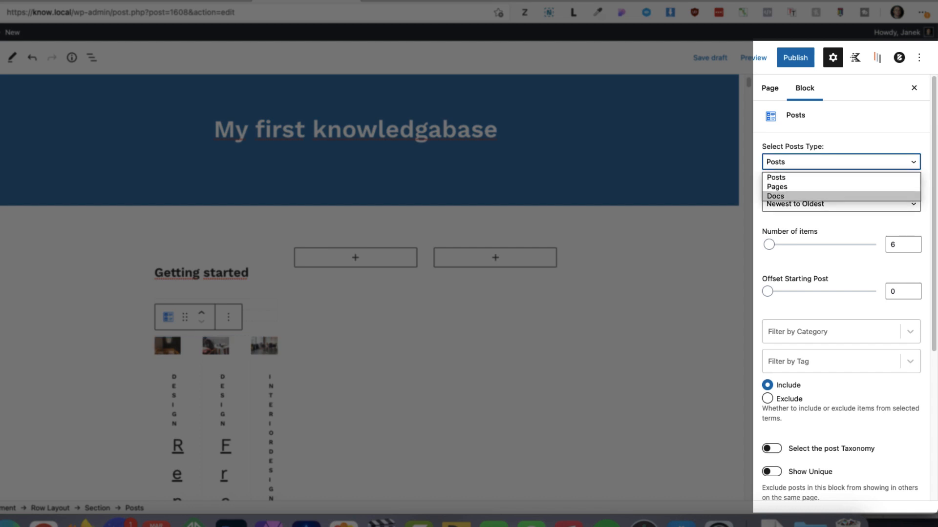
{"action": "key", "text": "Return"}
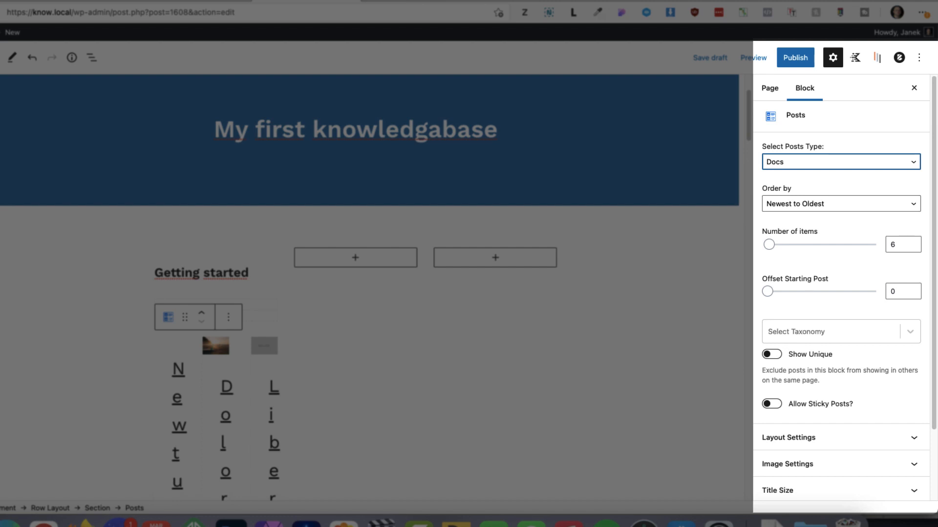
Filter the Posts block by the Categories taxonomy, including only the "Getting started" term
{"action": "left_click", "coordinate": [833, 332]}
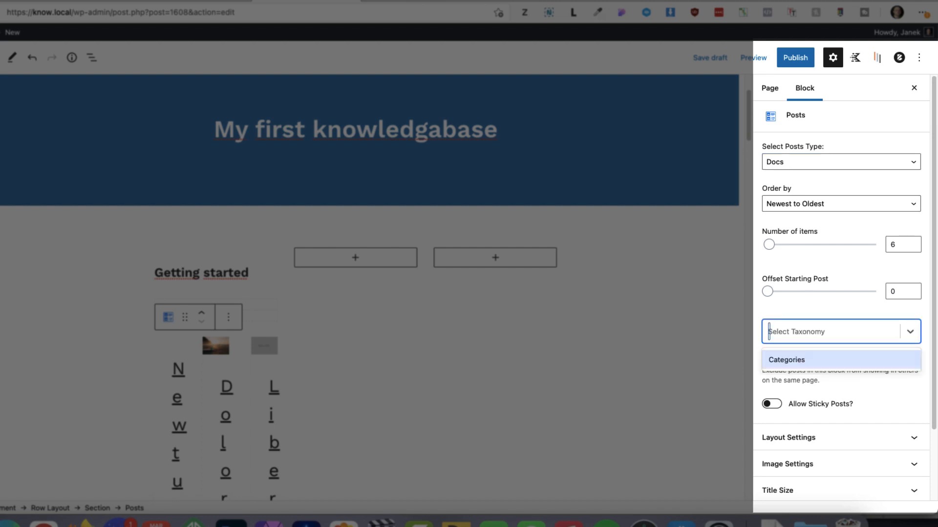
{"action": "key", "text": "Return"}
{"action": "key", "text": "Tab"}
{"action": "key", "text": "Down"}
{"action": "key", "text": "Down"}
{"action": "key", "text": "Down"}
{"action": "key", "text": "Down"}
{"action": "key", "text": "Down"}
{"action": "key", "text": "Down"}
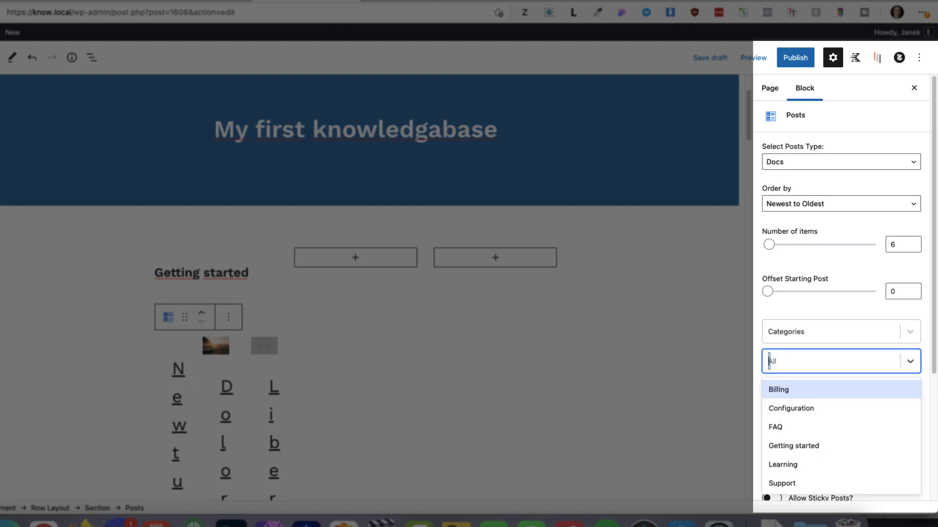
{"action": "key", "text": "Up"}
{"action": "key", "text": "Up"}
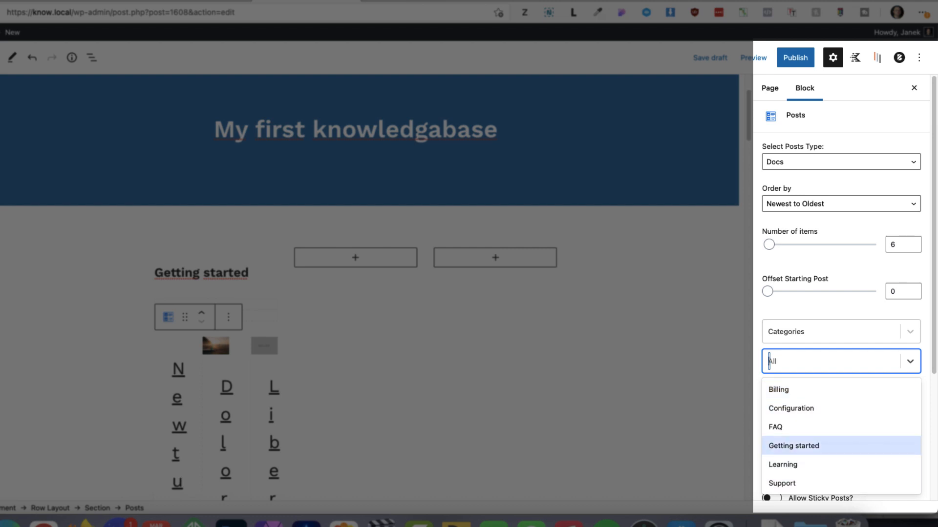
{"action": "key", "text": "Return"}
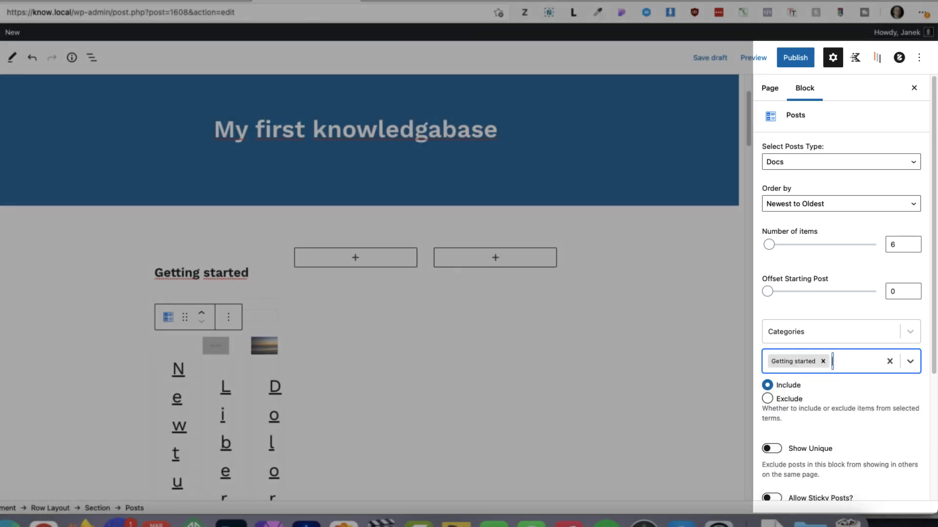
Set the Posts block layout to 1 column with the Unboxed style
{"action": "scroll", "coordinate": [841, 293], "scroll_direction": "down", "scroll_amount": 5}
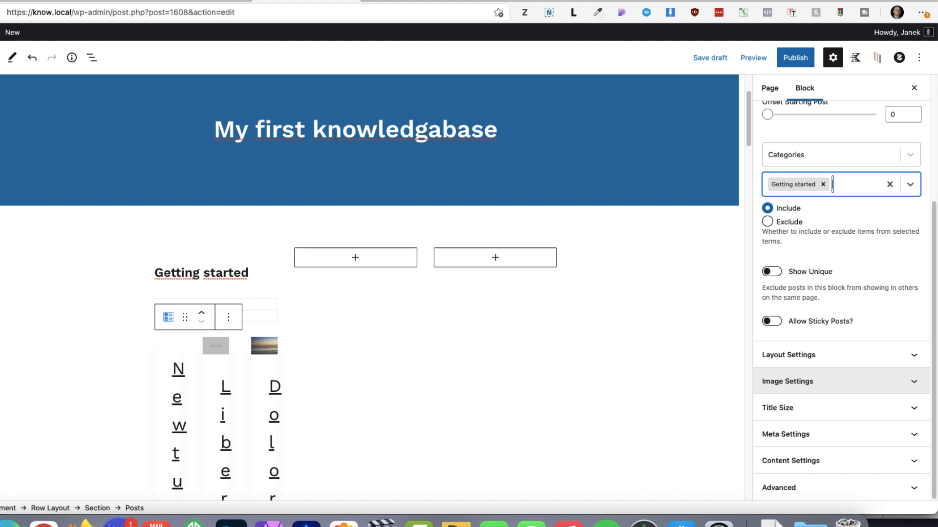
{"action": "left_click", "coordinate": [841, 355]}
{"action": "scroll", "coordinate": [841, 293], "scroll_direction": "down", "scroll_amount": 2}
{"action": "scroll", "coordinate": [841, 293], "scroll_direction": "down", "scroll_amount": 2}
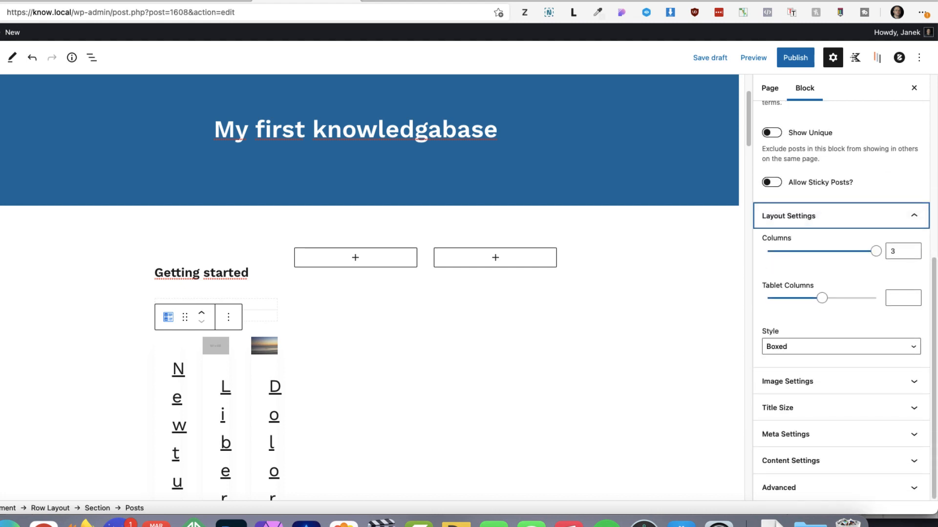
{"action": "left_click", "coordinate": [911, 258]}
{"action": "left_click", "coordinate": [911, 258]}
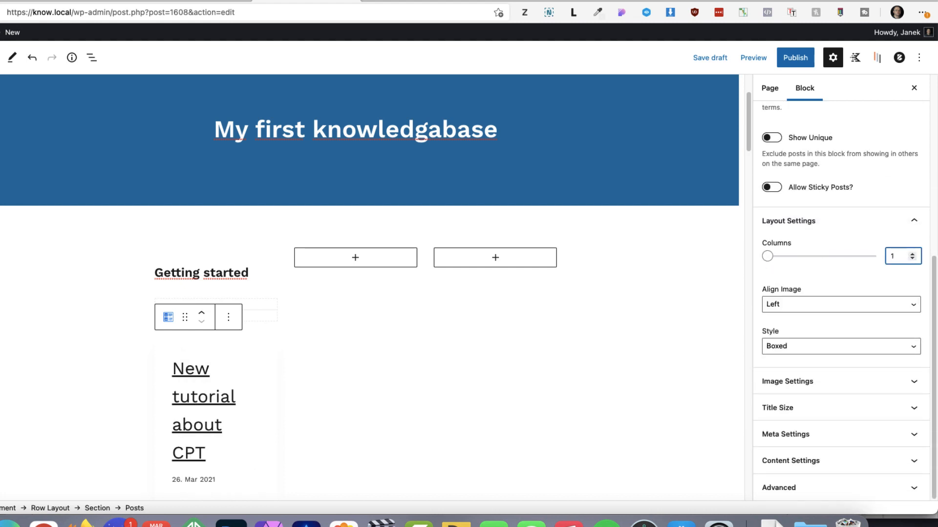
{"action": "left_click", "coordinate": [841, 347]}
{"action": "left_click", "coordinate": [781, 371]}
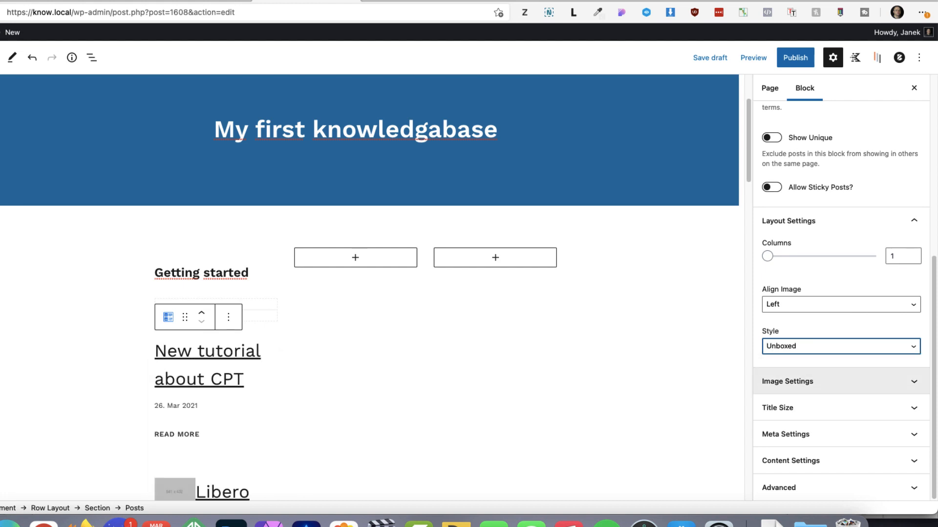
Disable the images in the Posts block and set the titles' HTML tag to H6
{"action": "left_click", "coordinate": [787, 382]}
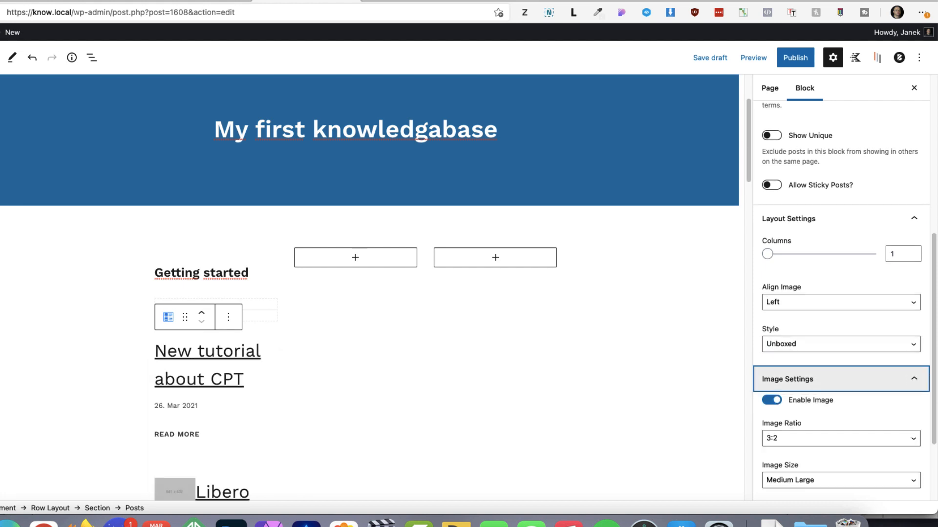
{"action": "left_click", "coordinate": [772, 292]}
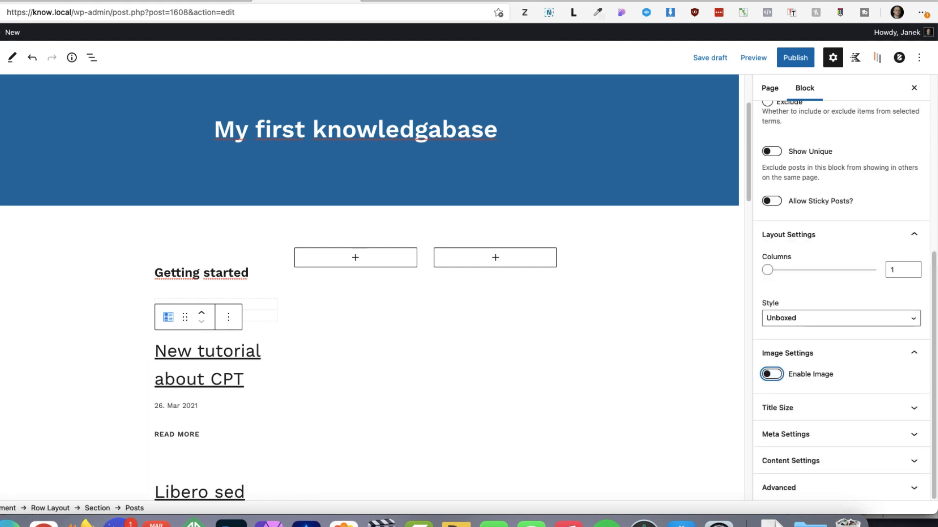
{"action": "left_click", "coordinate": [791, 408]}
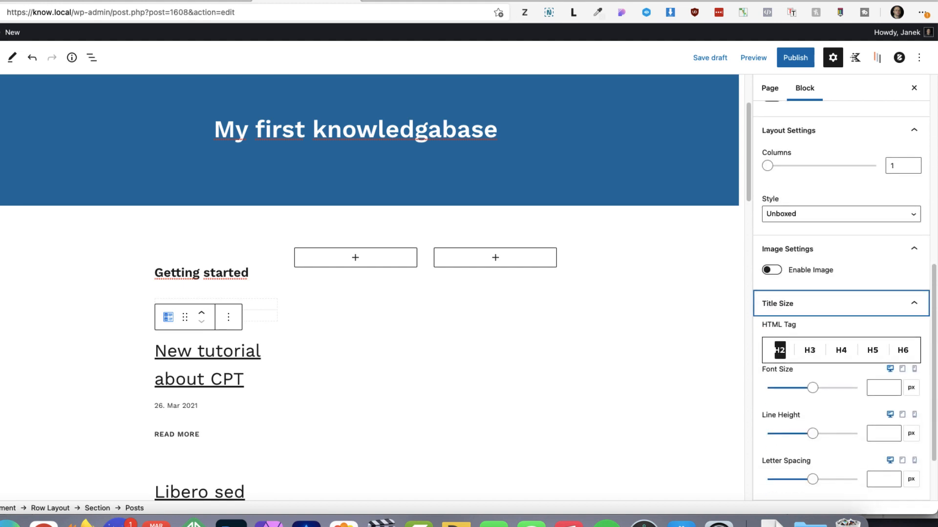
{"action": "left_click", "coordinate": [902, 350]}
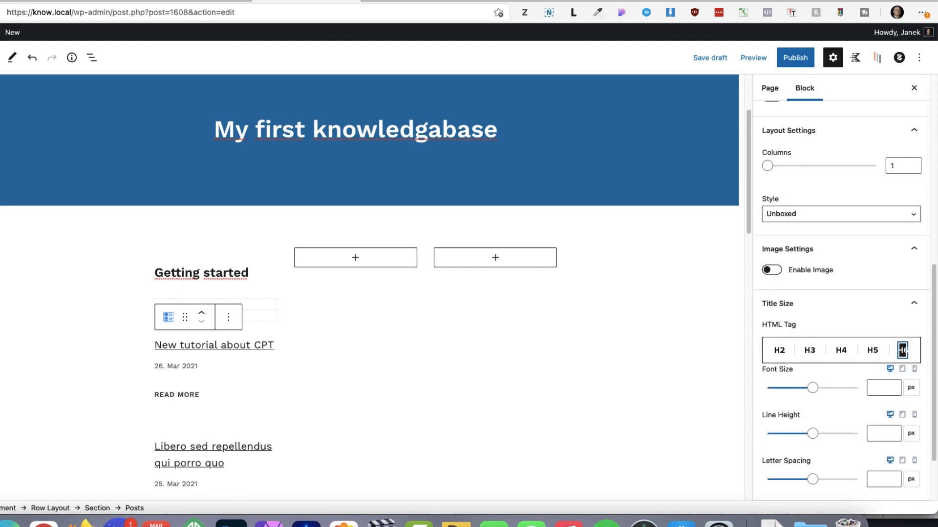
Disable the meta info, excerpt and read more link in the Posts block
{"action": "scroll", "coordinate": [840, 293], "scroll_direction": "down", "scroll_amount": 3}
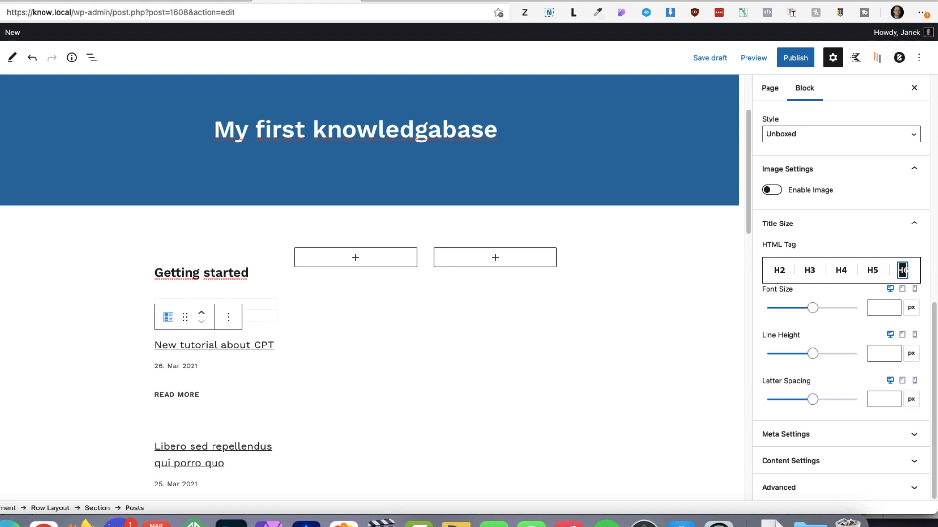
{"action": "left_click", "coordinate": [791, 434]}
{"action": "left_click", "coordinate": [772, 297]}
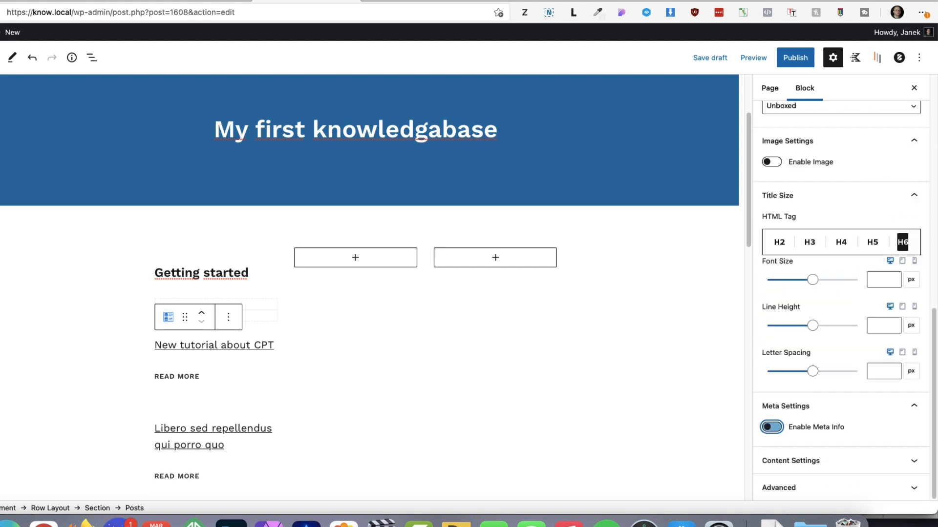
{"action": "left_click", "coordinate": [791, 460]}
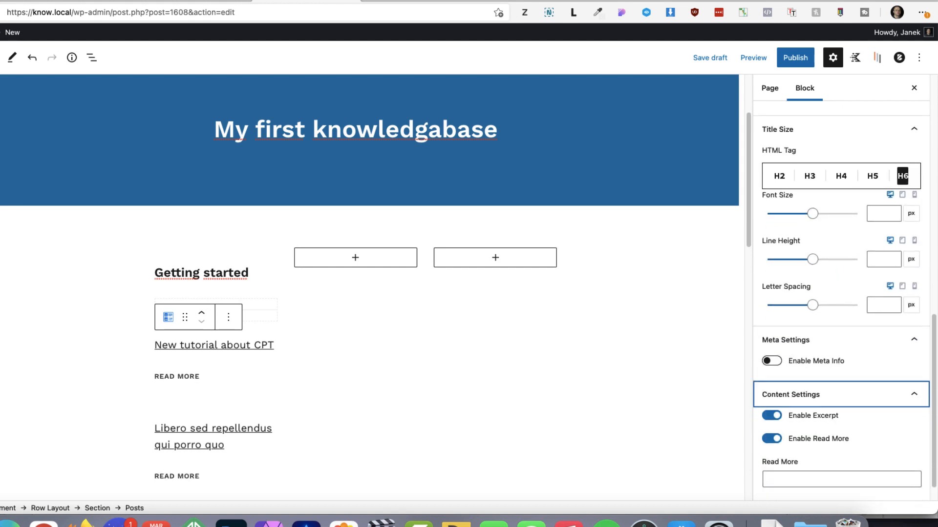
{"action": "left_click", "coordinate": [772, 415]}
{"action": "left_click", "coordinate": [771, 439]}
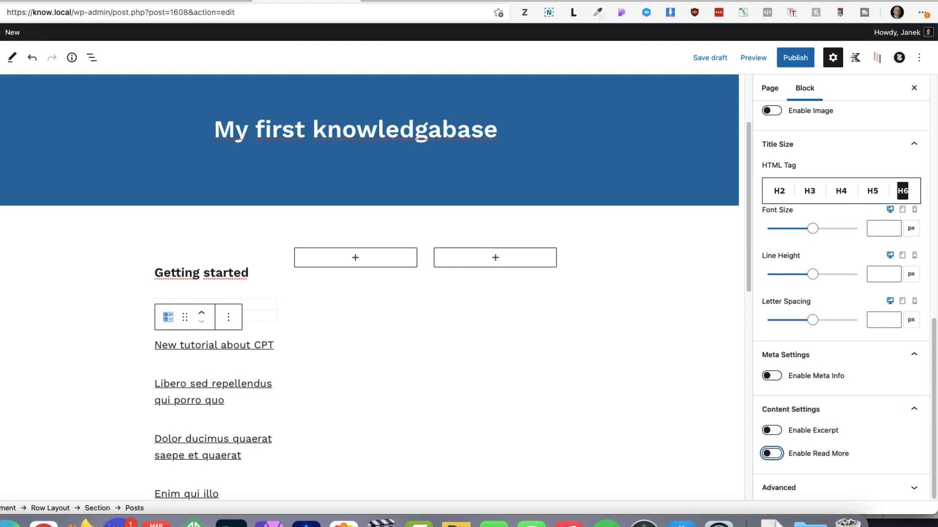
Publish the Home page and return to editing it
{"action": "left_click", "coordinate": [795, 57]}
{"action": "left_click", "coordinate": [856, 57]}
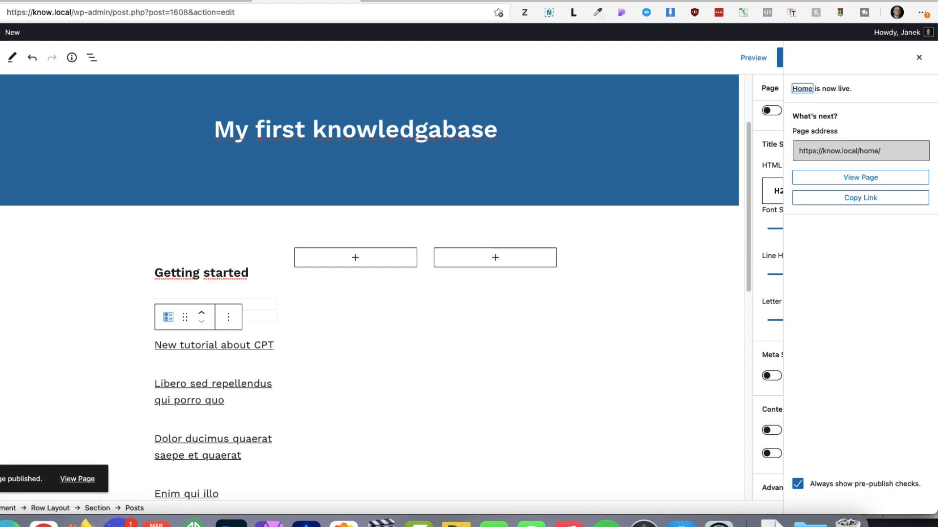
{"action": "left_click", "coordinate": [919, 58]}
Set the alignment of the three-column Row Layout to Full width
{"action": "scroll", "coordinate": [110, 342], "scroll_direction": "down", "scroll_amount": 4}
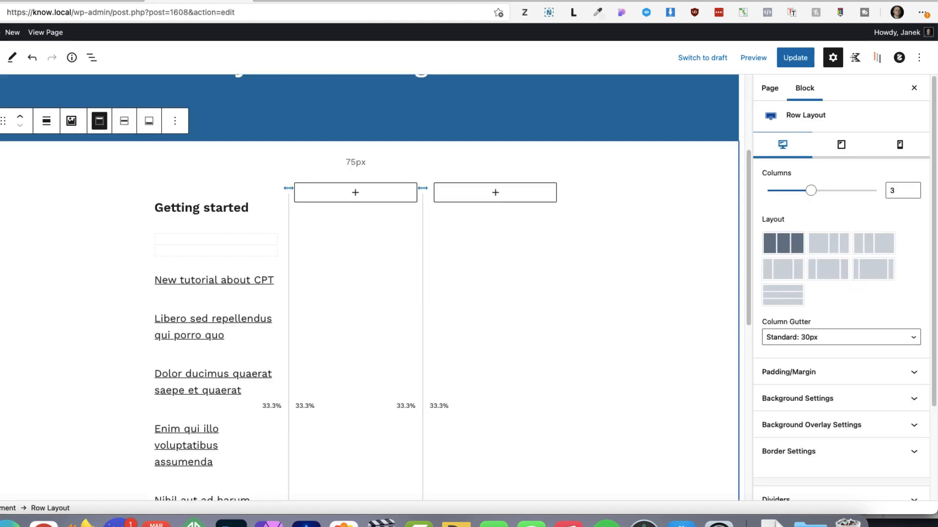
{"action": "left_click", "coordinate": [46, 120]}
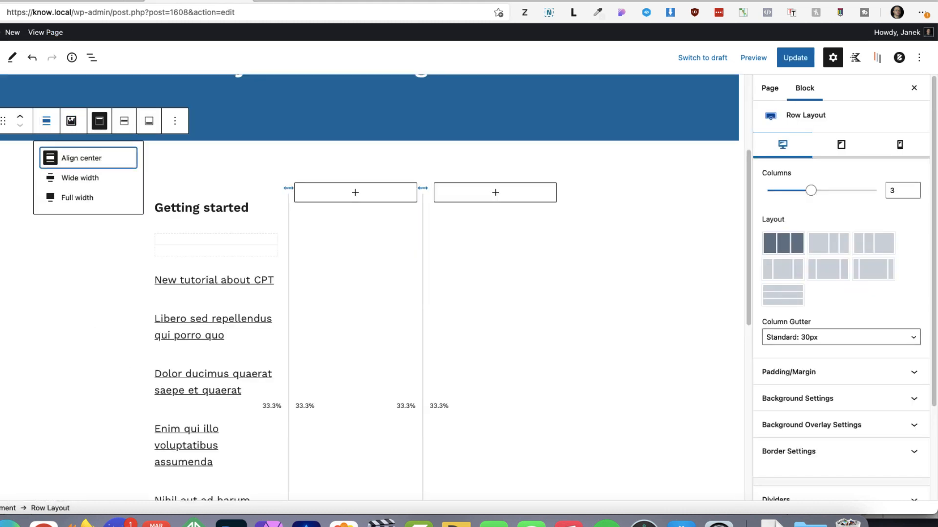
{"action": "left_click", "coordinate": [80, 198]}
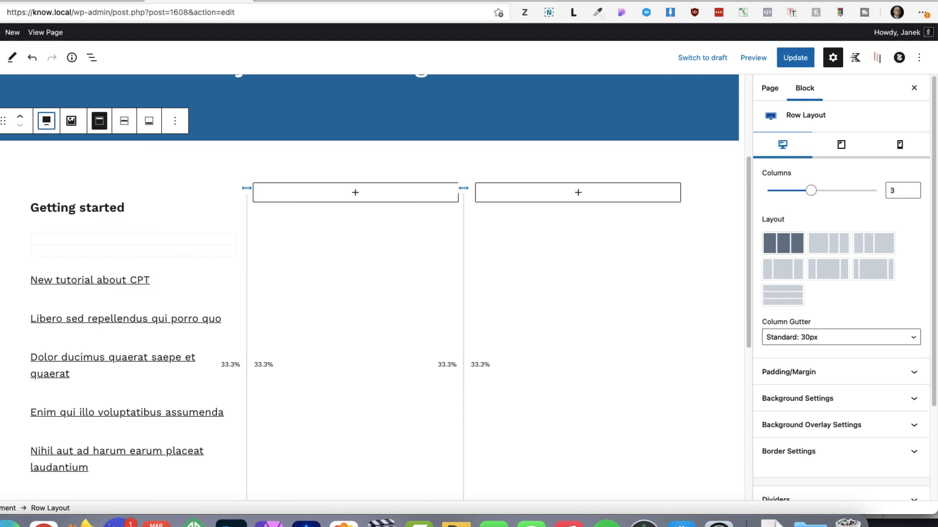
Try enabling images in the "Getting started" Posts block with Top image alignment, and disable them again
{"action": "left_click", "coordinate": [142, 299]}
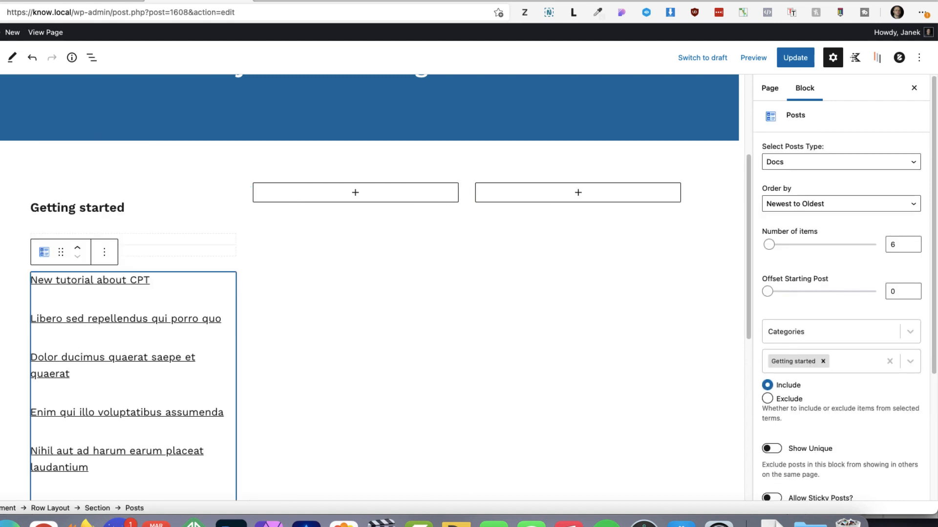
{"action": "scroll", "coordinate": [840, 380], "scroll_direction": "down", "scroll_amount": 5}
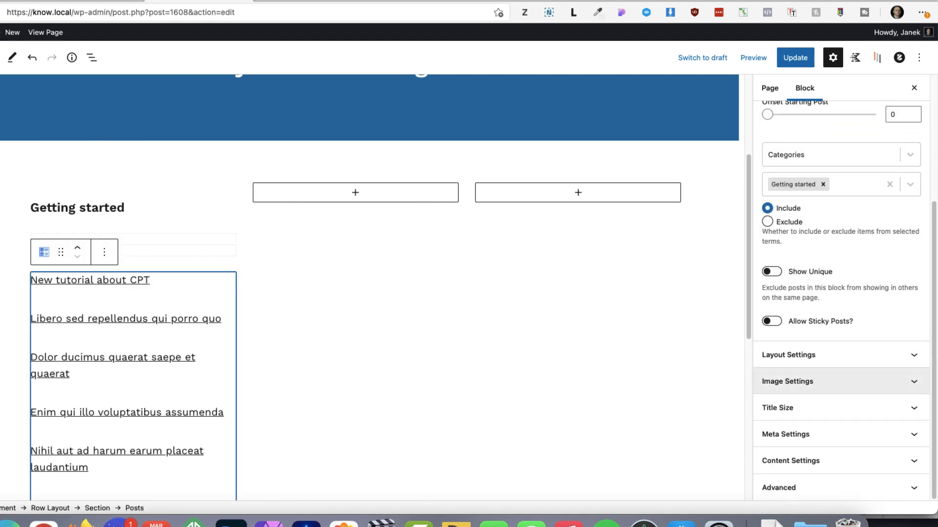
{"action": "left_click", "coordinate": [811, 382]}
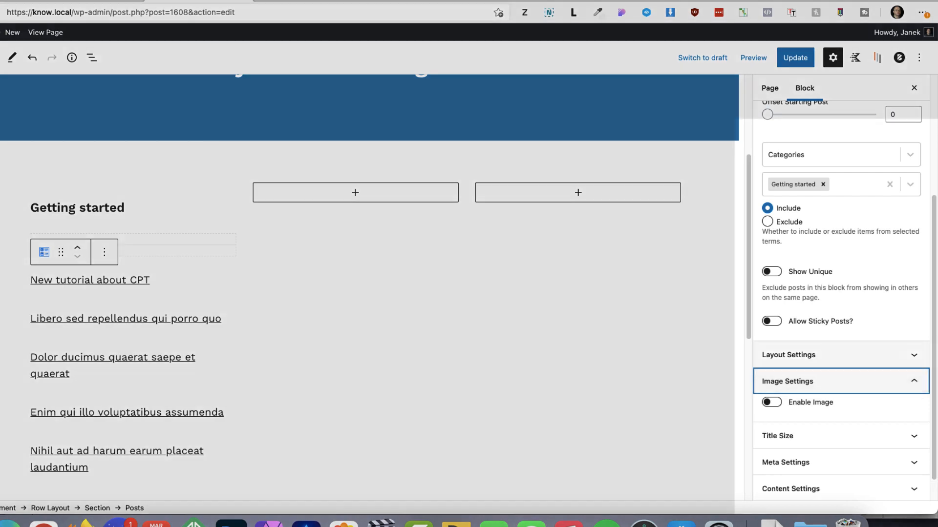
{"action": "left_click", "coordinate": [811, 355]}
{"action": "scroll", "coordinate": [840, 362], "scroll_direction": "down", "scroll_amount": 3}
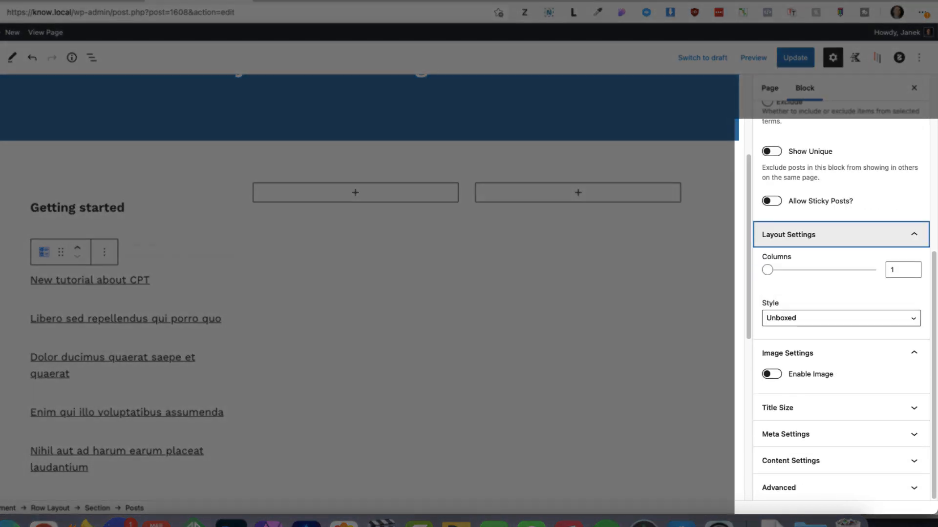
{"action": "left_click", "coordinate": [772, 374]}
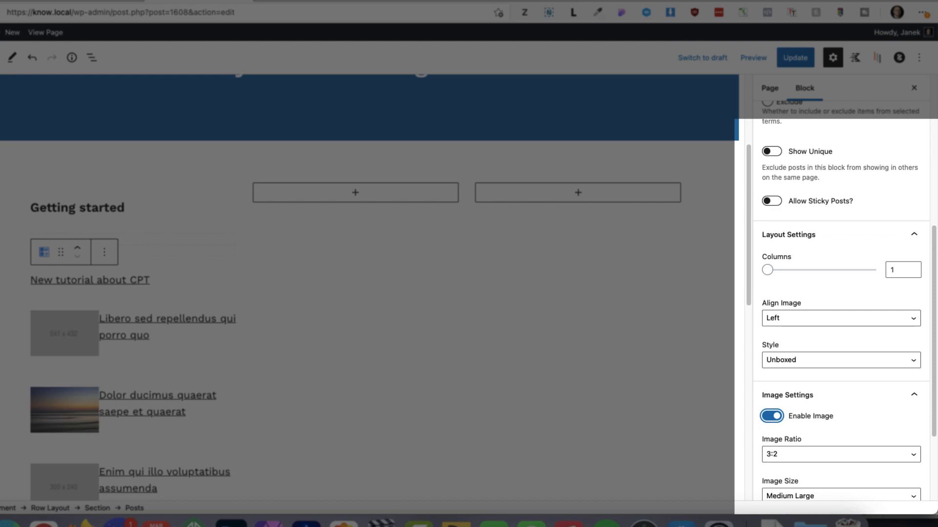
{"action": "left_click", "coordinate": [840, 319]}
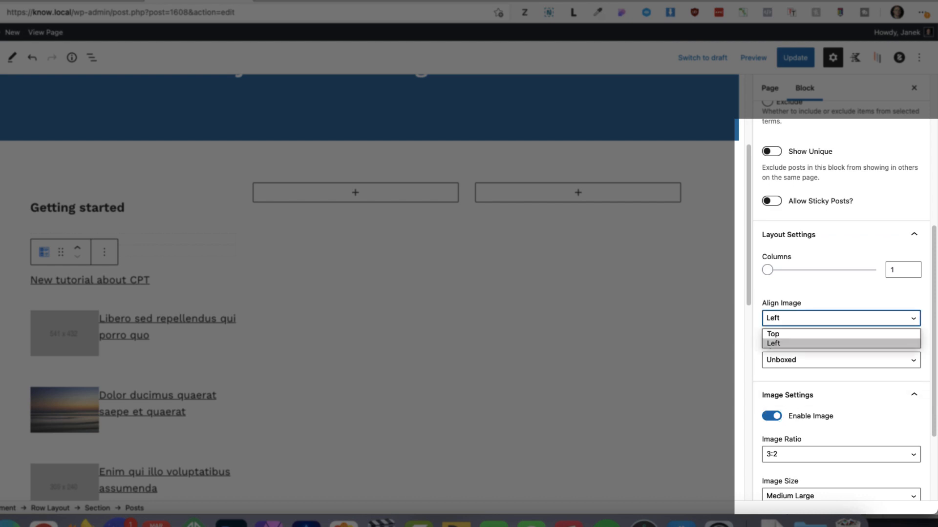
{"action": "left_click", "coordinate": [830, 334]}
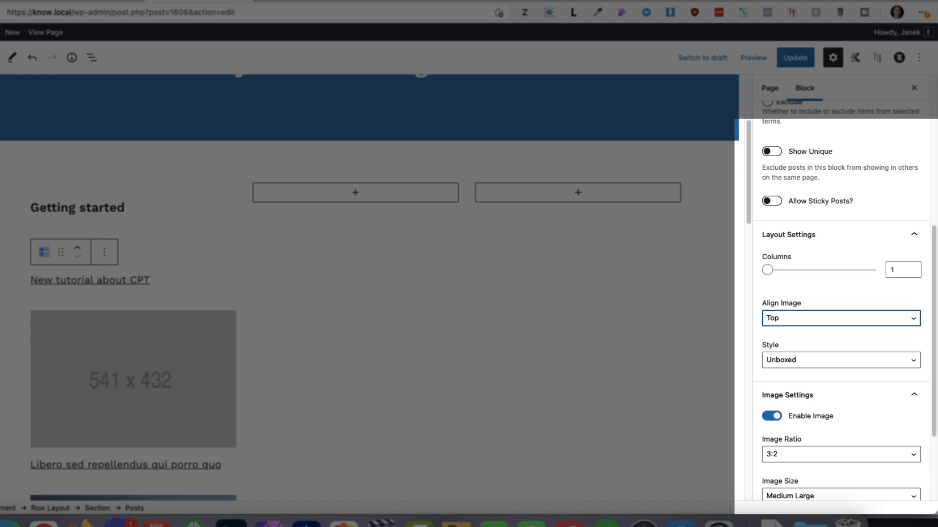
{"action": "left_click", "coordinate": [771, 416]}
Update the Home page and check its "Getting started" column on the live site
{"action": "left_click", "coordinate": [795, 58]}
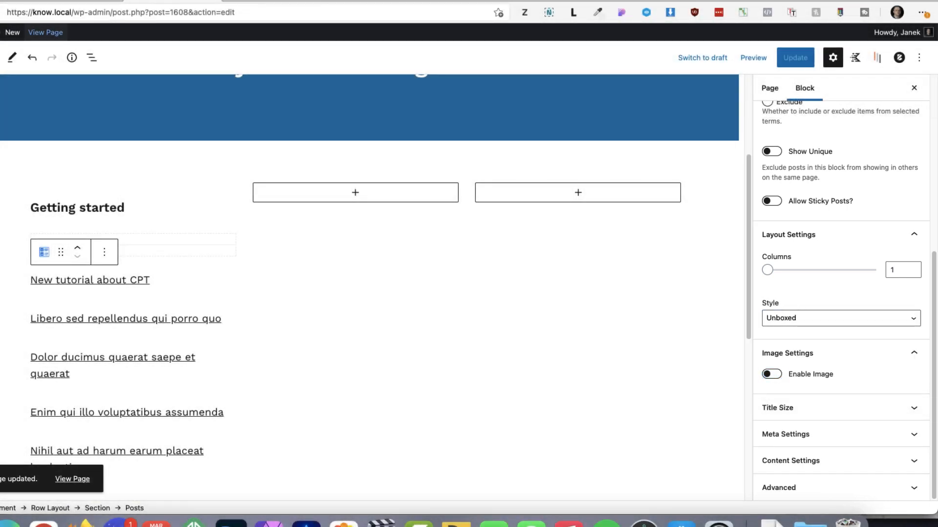
{"action": "left_click", "coordinate": [270, 1]}
{"action": "scroll", "coordinate": [465, 293], "scroll_direction": "down", "scroll_amount": 4}
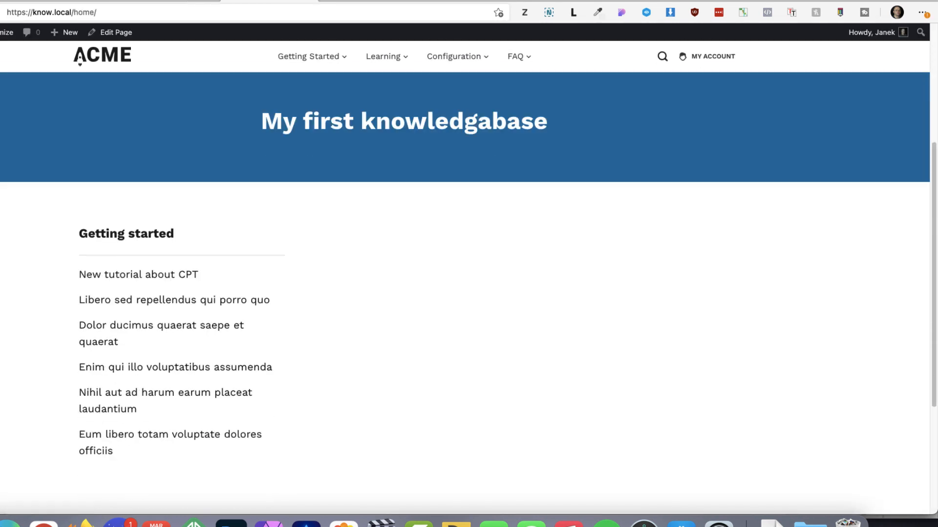
{"action": "scroll", "coordinate": [166, 264], "scroll_direction": "down", "scroll_amount": 1}
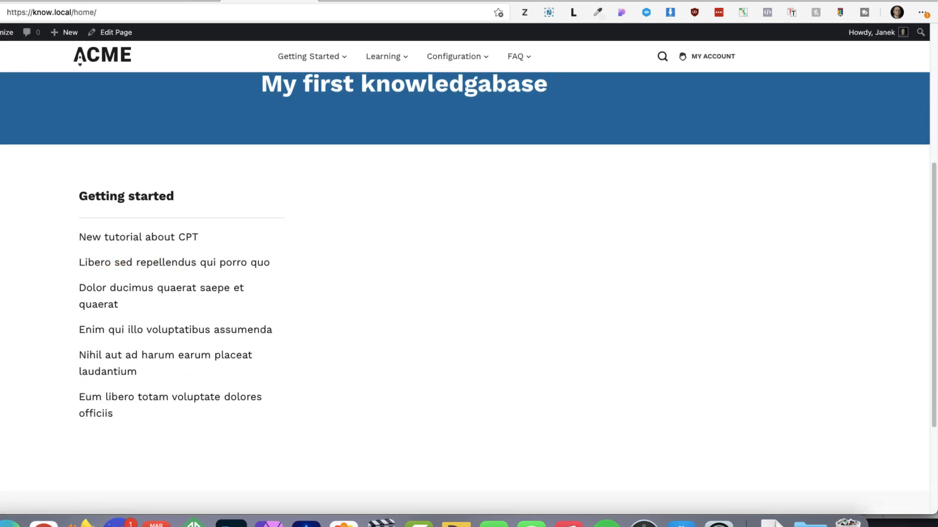
Compare the new page with the site's existing front page of boxed doc categories, and return to the editor
{"action": "key", "text": "ctrl+Tab"}
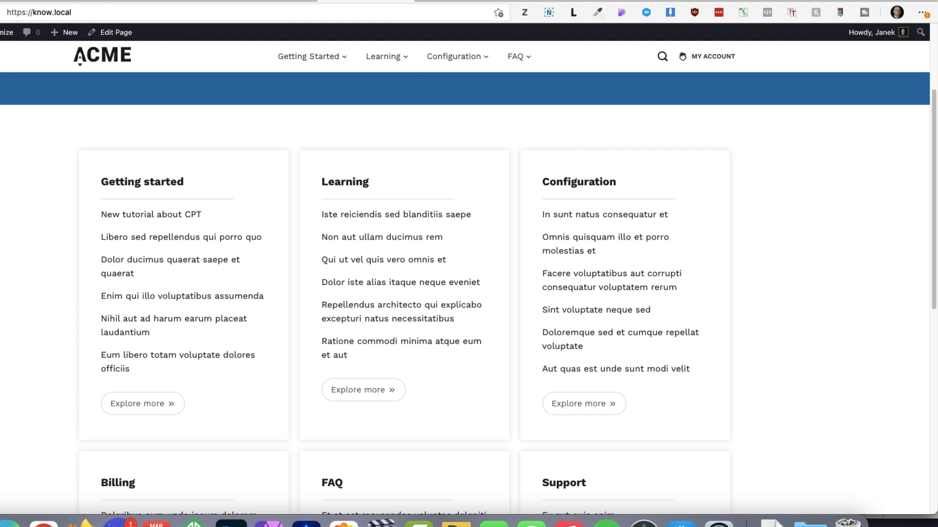
{"action": "key", "text": "ctrl+shift+Tab"}
{"action": "key", "text": "ctrl+Tab"}
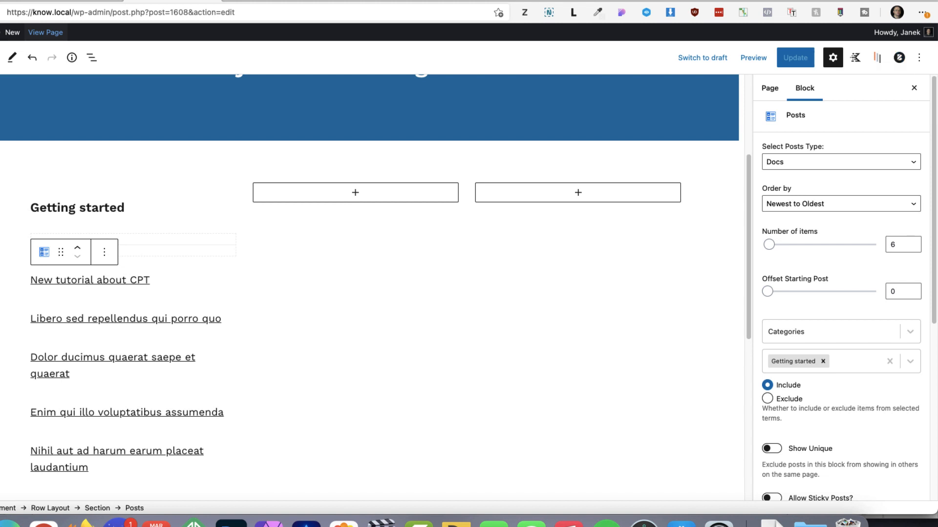
Set the title font size of the "Getting started" Posts block to 16 px
{"action": "scroll", "coordinate": [840, 293], "scroll_direction": "down", "scroll_amount": 8}
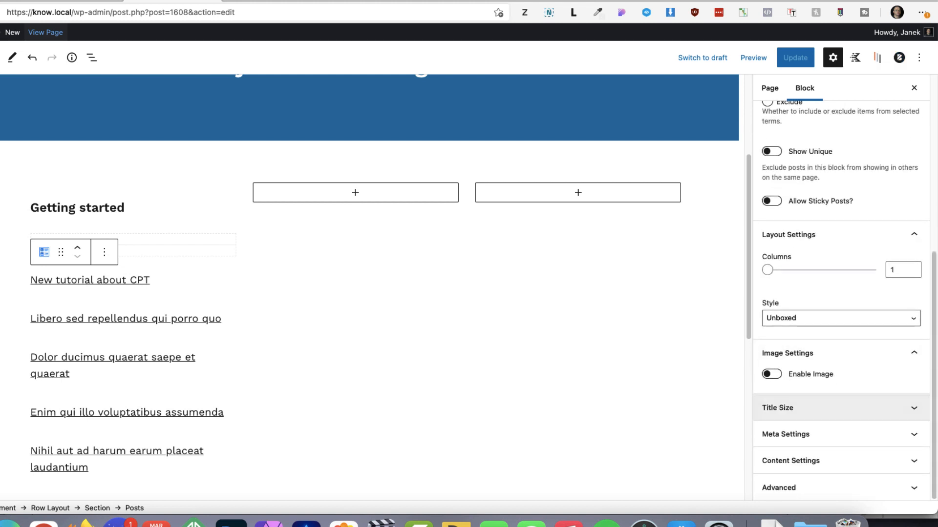
{"action": "left_click", "coordinate": [778, 408]}
{"action": "left_click", "coordinate": [877, 387]}
{"action": "type", "text": "1"}
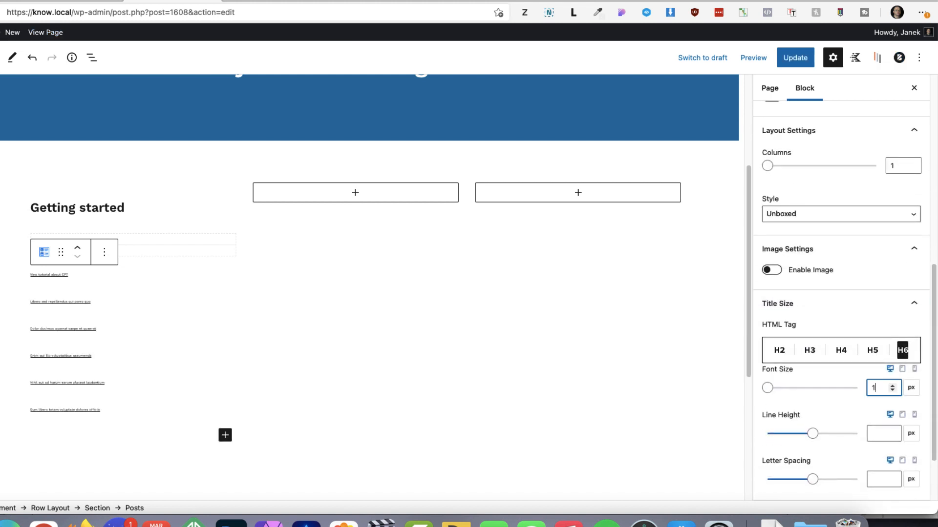
{"action": "type", "text": "6"}
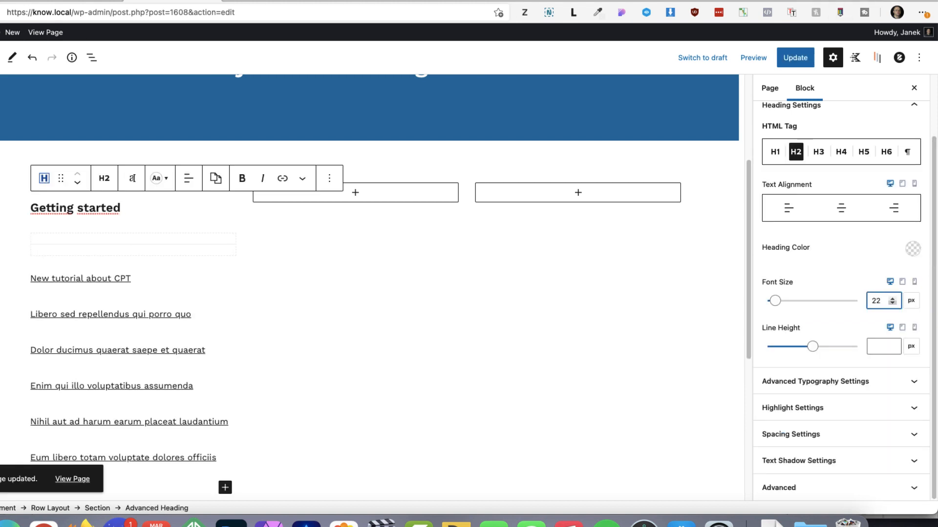
Reduce the "Getting started" heading's font size to 20 px and update the page
{"action": "key", "text": "Down"}
{"action": "key", "text": "Down"}
{"action": "key", "text": "super+s"}
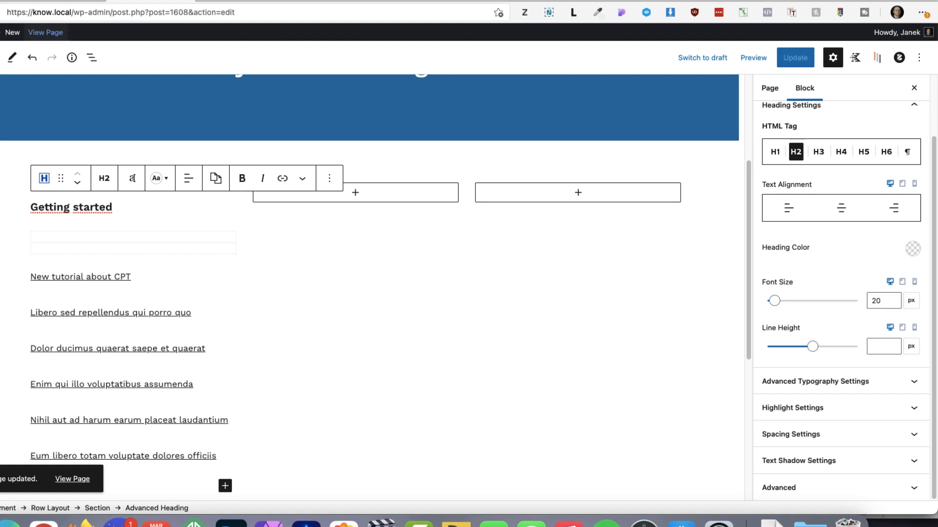
View the updated Home page on the live site from banner to footer, and return to the editor
{"action": "left_click", "coordinate": [45, 32], "text": "shift+super"}
{"action": "scroll", "coordinate": [464, 273], "scroll_direction": "down", "scroll_amount": 4}
{"action": "scroll", "coordinate": [188, 253], "scroll_direction": "down", "scroll_amount": 2}
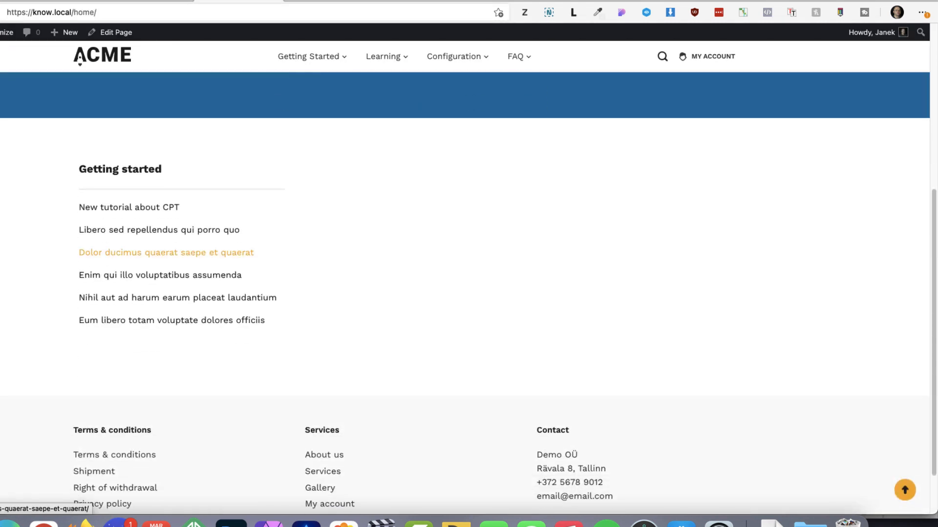
{"action": "scroll", "coordinate": [188, 253], "scroll_direction": "up", "scroll_amount": 5}
{"action": "scroll", "coordinate": [464, 293], "scroll_direction": "up", "scroll_amount": 1}
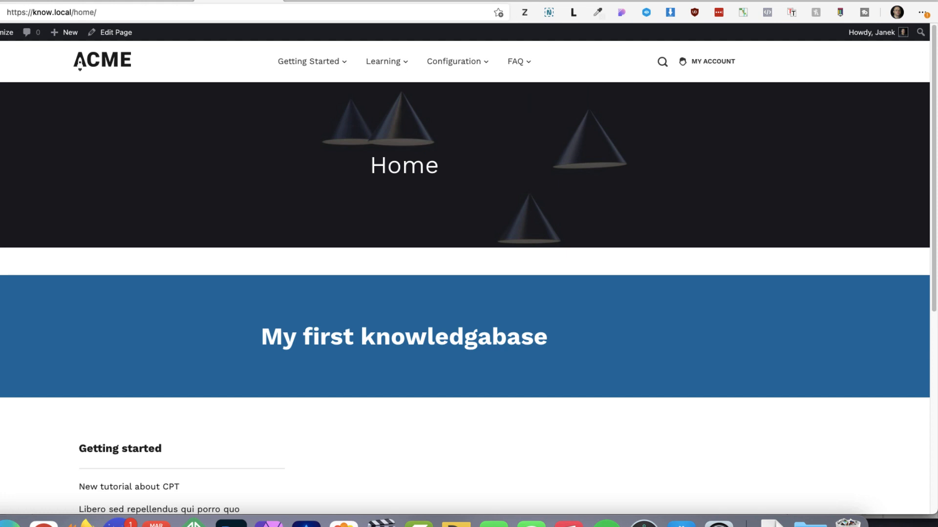
{"action": "left_click", "coordinate": [150, 1]}
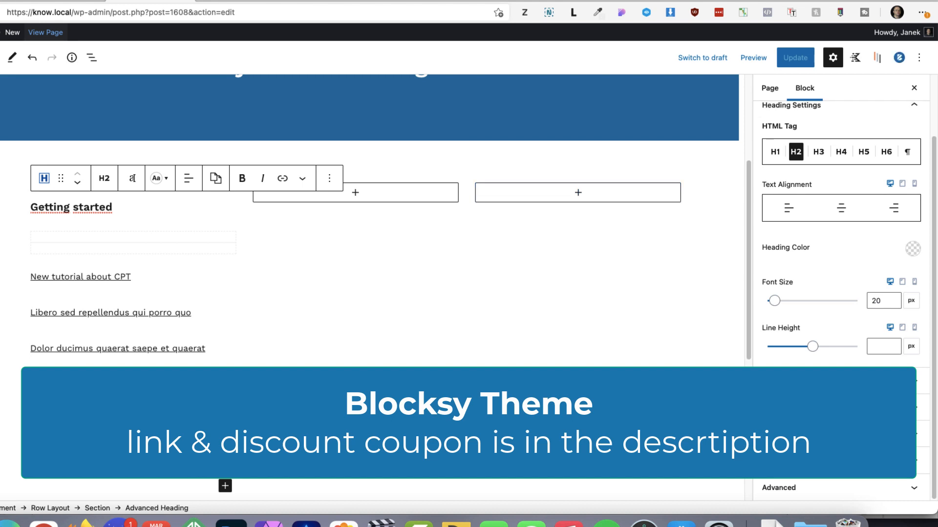
Disable the page title for the Home page in the Blocksy page settings
{"action": "left_click", "coordinate": [899, 57]}
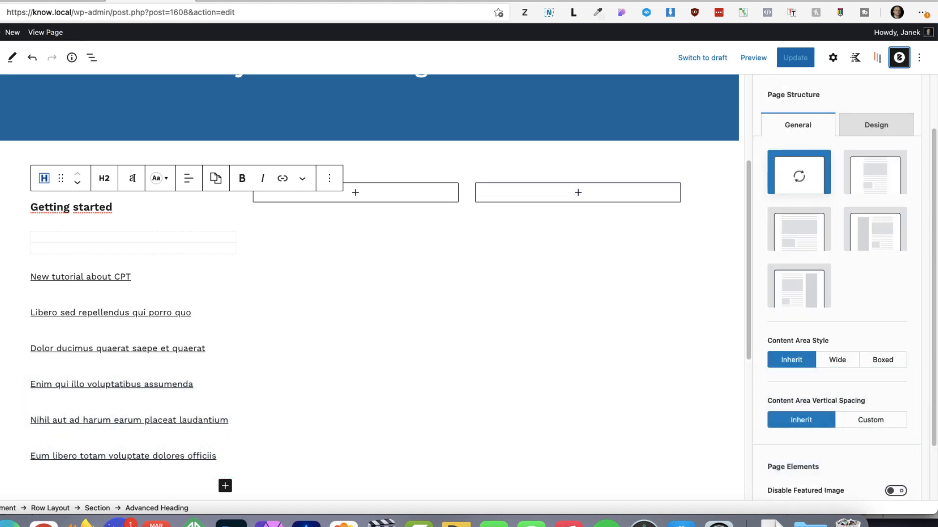
{"action": "left_click", "coordinate": [840, 120]}
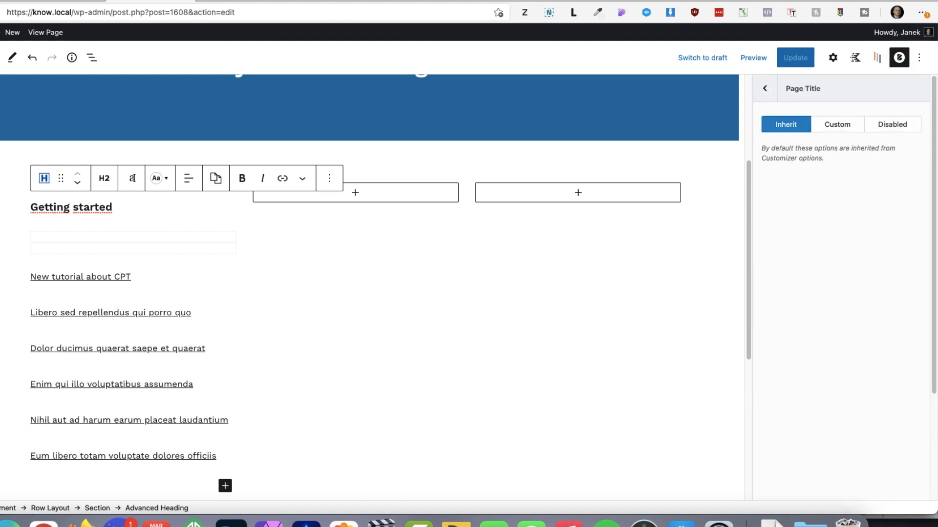
{"action": "left_click", "coordinate": [892, 125]}
{"action": "left_click", "coordinate": [764, 88]}
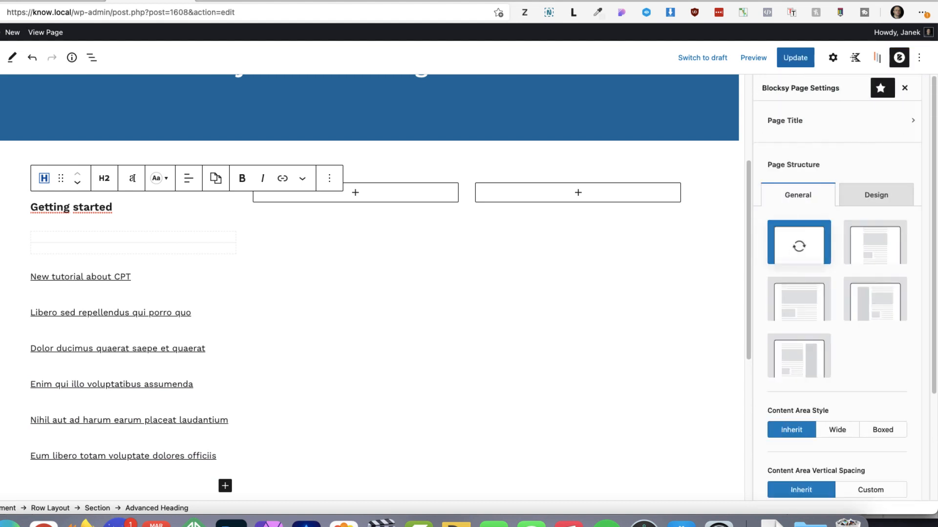
Set the content area vertical spacing to Custom with Only Bottom, and update the page
{"action": "scroll", "coordinate": [801, 239], "scroll_direction": "down", "scroll_amount": 3}
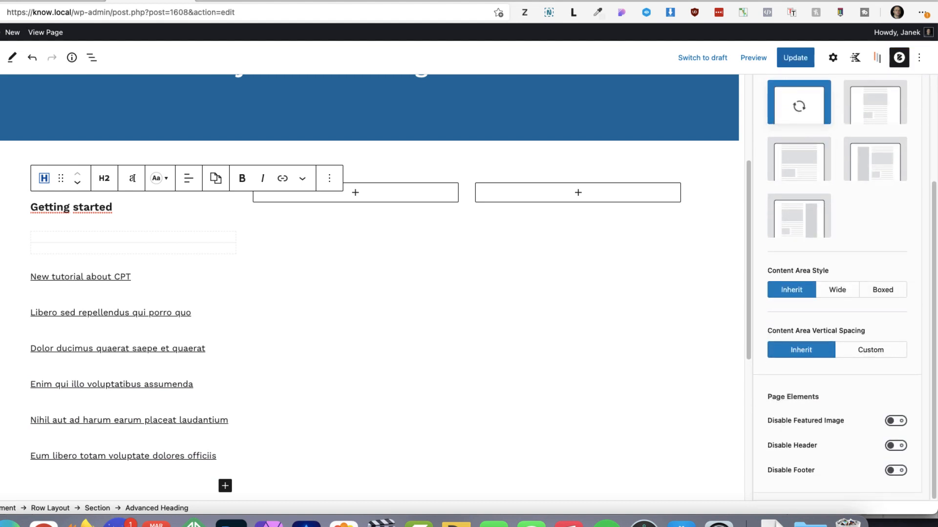
{"action": "left_click", "coordinate": [870, 350]}
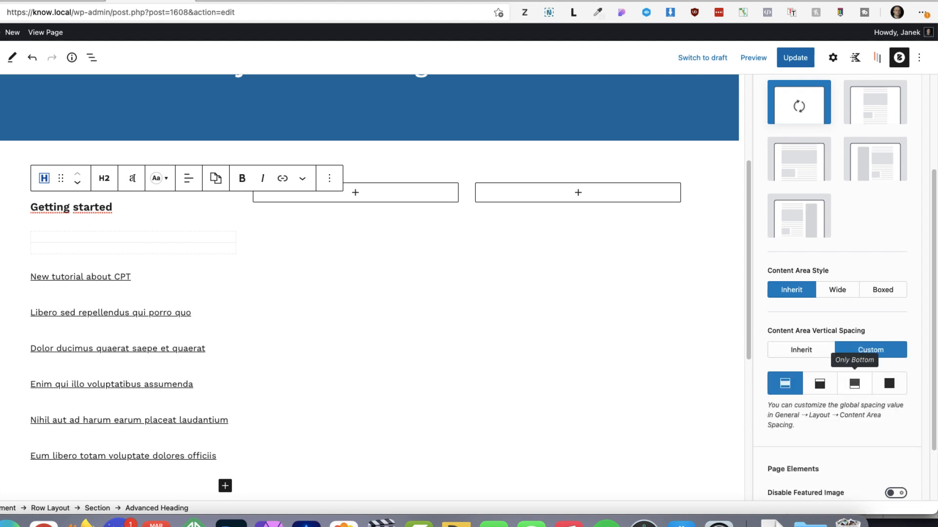
{"action": "left_click", "coordinate": [854, 383]}
{"action": "key", "text": "super+s"}
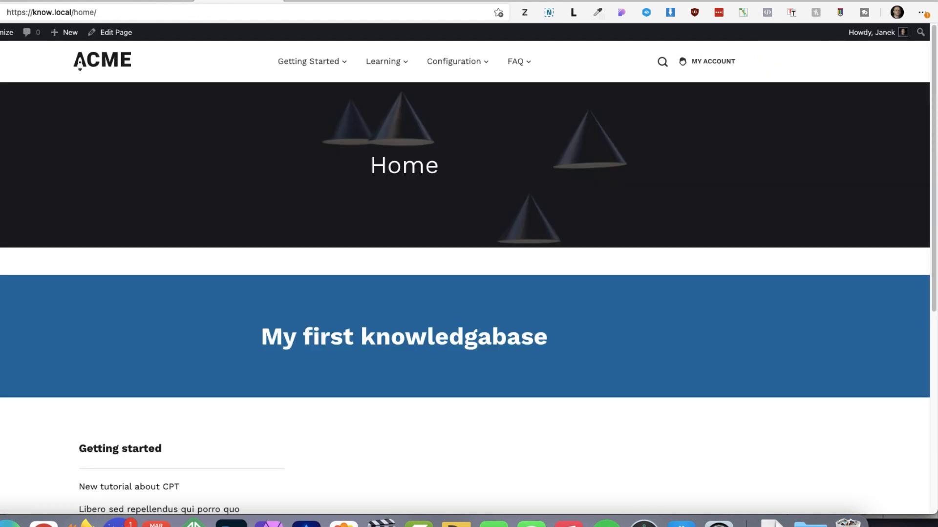
Reload the live Home page, compare it with the existing front page, and return to the editor
{"action": "key", "text": "super+r"}
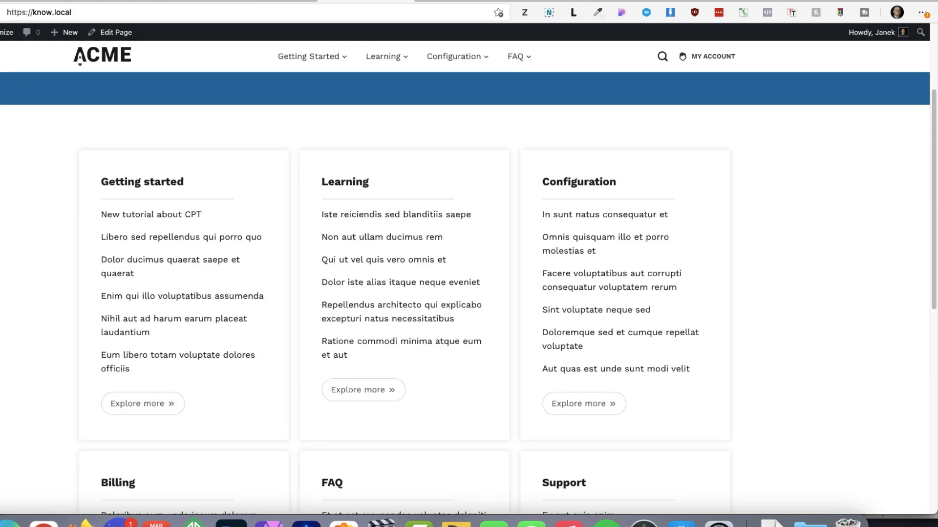
{"action": "left_click", "coordinate": [271, 1]}
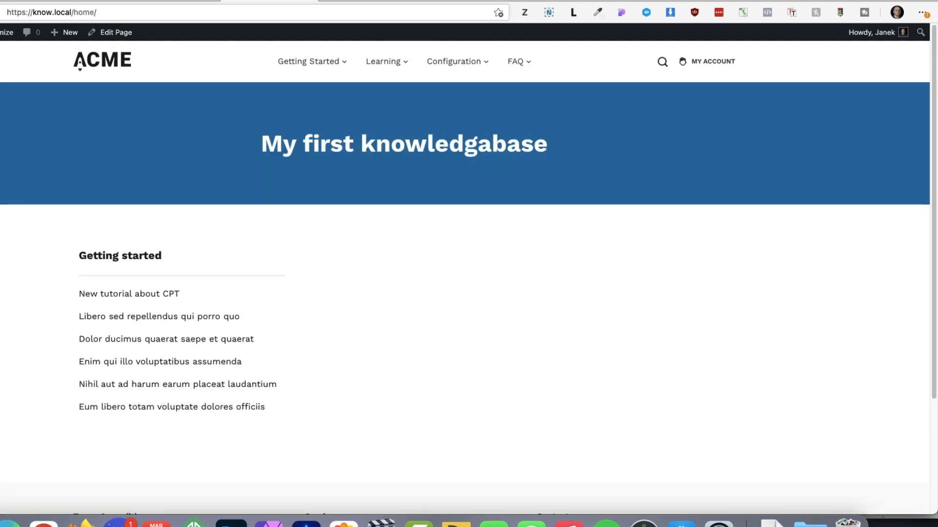
{"action": "left_click", "coordinate": [172, 1]}
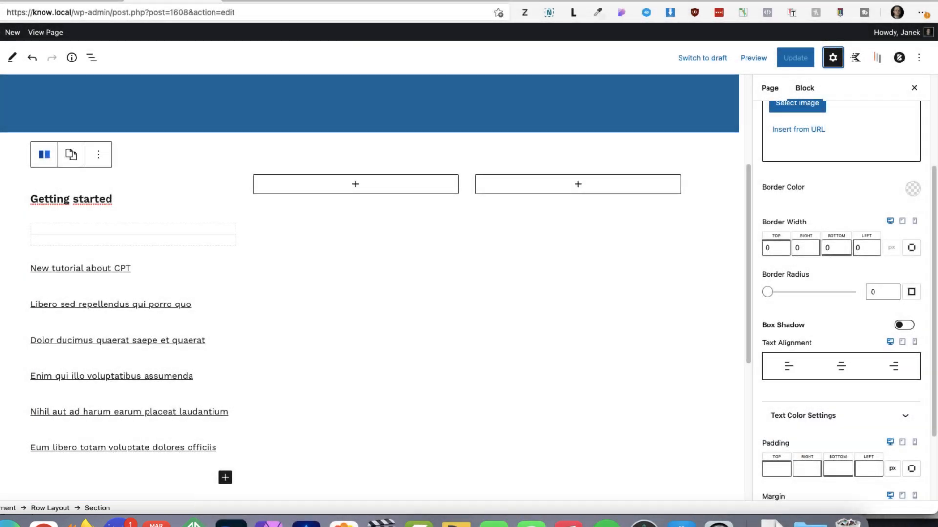
Enable a box shadow on the "Getting started" section with blur 10 and black colour at 0.1 opacity
{"action": "left_click", "coordinate": [904, 326]}
{"action": "left_click", "coordinate": [865, 367]}
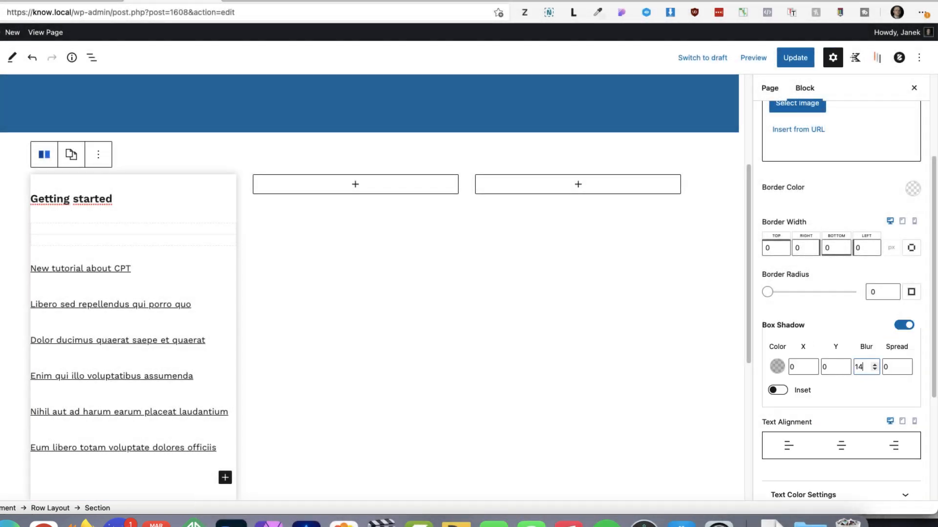
{"action": "left_click", "coordinate": [874, 369]}
{"action": "left_click", "coordinate": [874, 370]}
{"action": "left_click", "coordinate": [777, 366]}
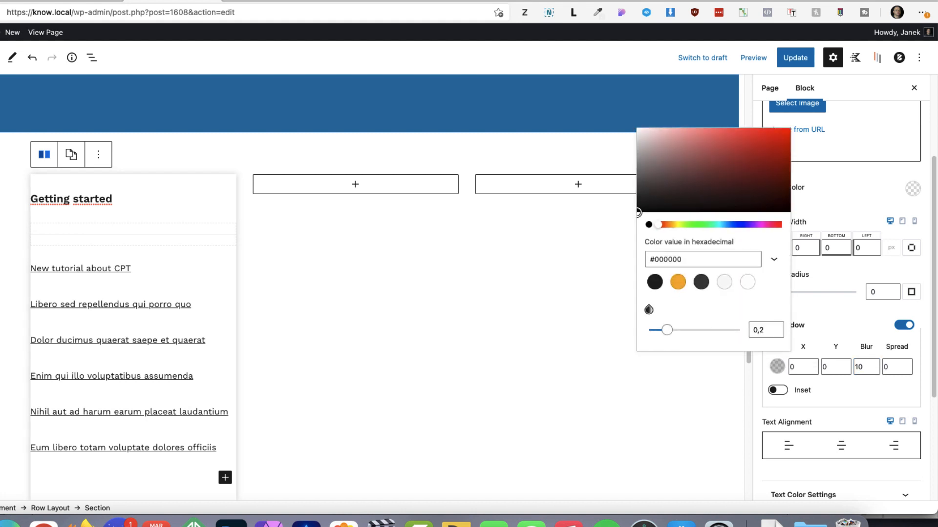
{"action": "left_click_drag", "start_coordinate": [667, 330], "coordinate": [659, 330]}
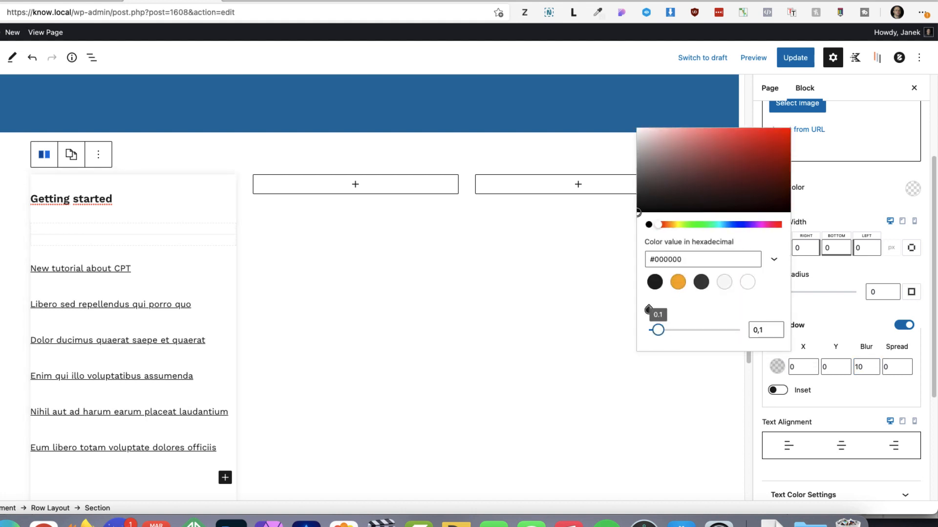
{"action": "left_click", "coordinate": [857, 390]}
Link the padding sides of the "Getting started" section and set the padding to 25 px
{"action": "scroll", "coordinate": [857, 372], "scroll_direction": "down", "scroll_amount": 5}
{"action": "left_click", "coordinate": [912, 373]}
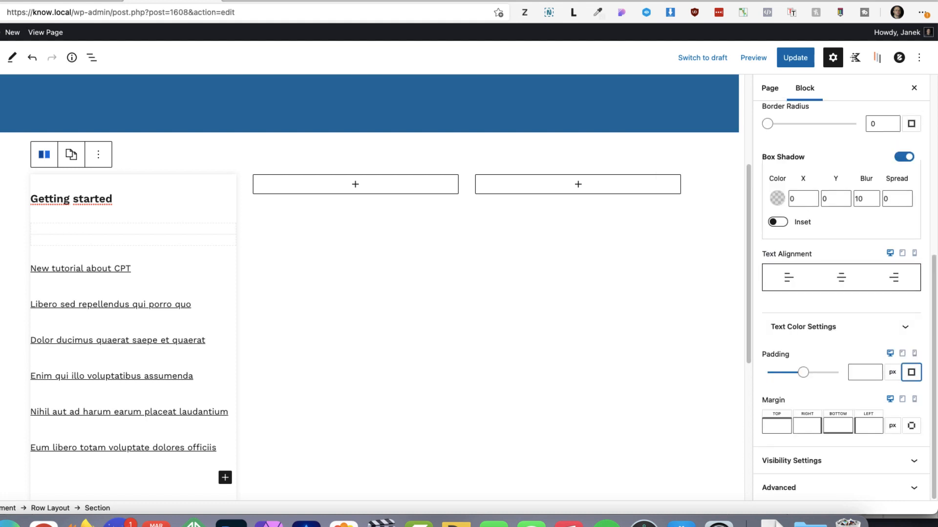
{"action": "left_click", "coordinate": [862, 372]}
{"action": "type", "text": "25"}
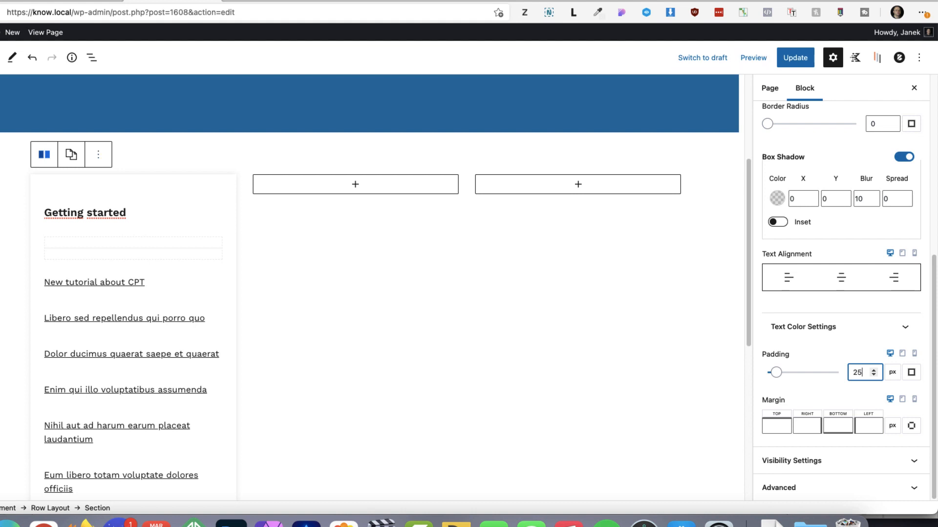
Add an Advanced Button labelled "Explore more" below the post list in the "Getting started" section
{"action": "scroll", "coordinate": [369, 289], "scroll_direction": "down", "scroll_amount": 3}
{"action": "left_click", "coordinate": [211, 409]}
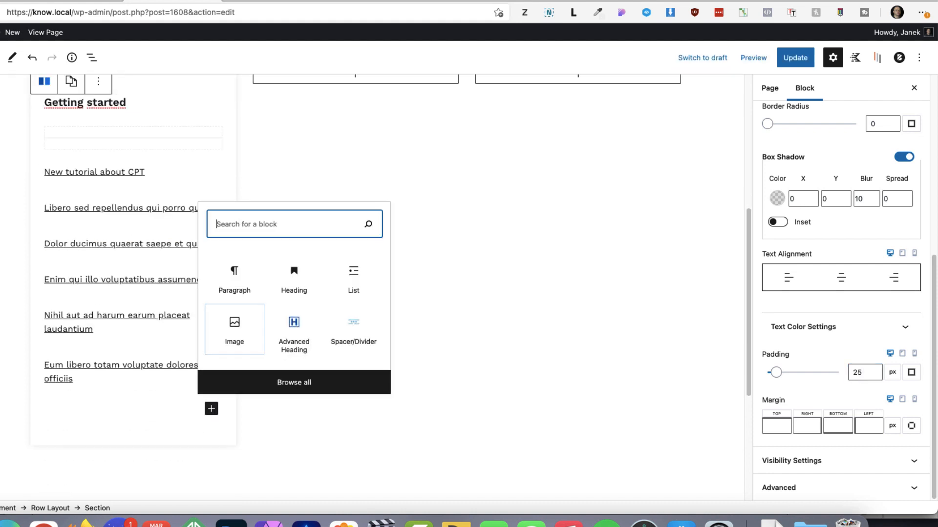
{"action": "type", "text": "butt"}
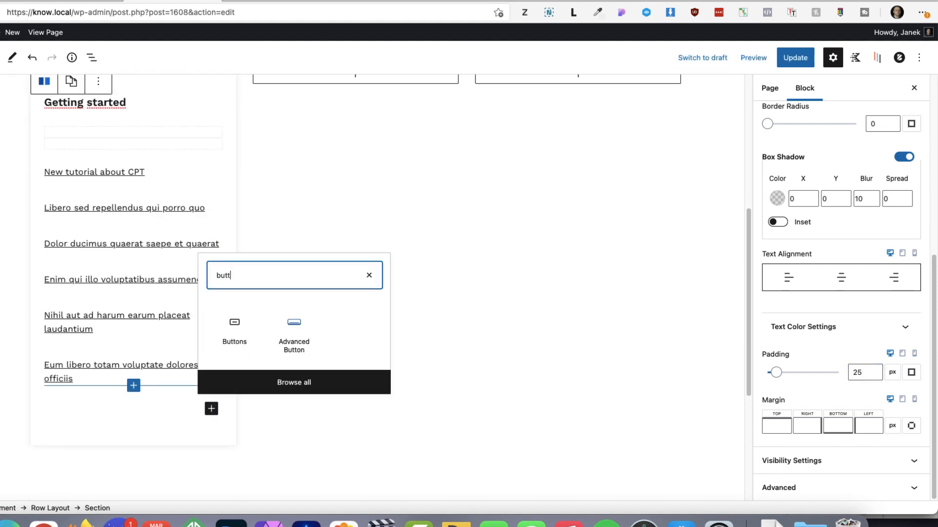
{"action": "left_click", "coordinate": [294, 334]}
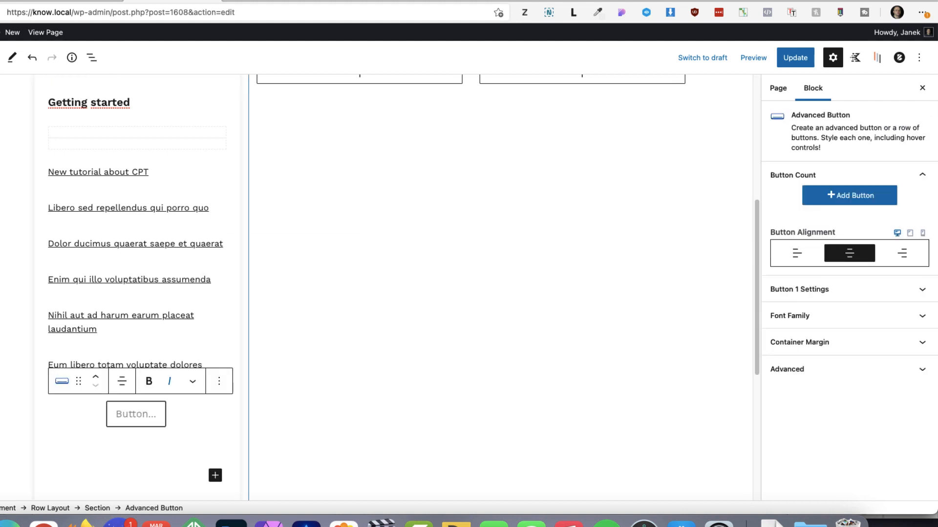
{"action": "type", "text": "Explore"}
{"action": "type", "text": "more"}
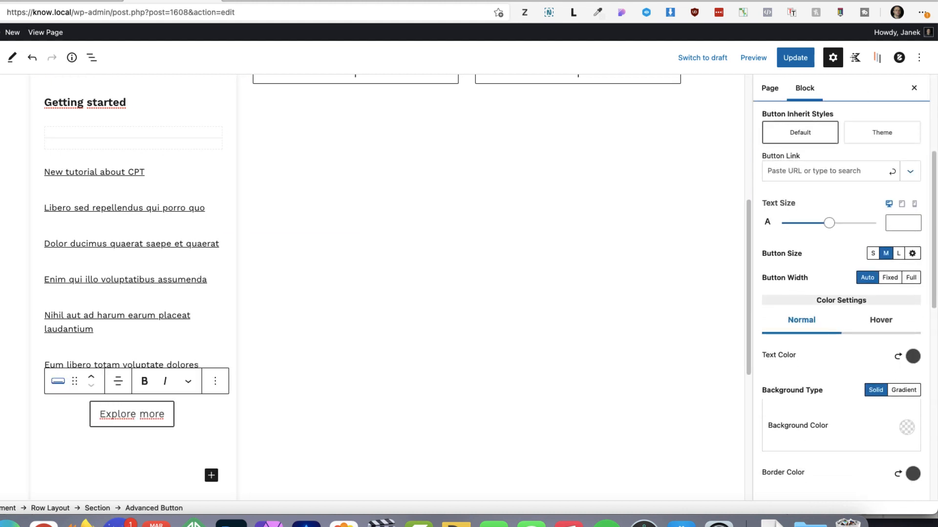
Link the "Explore more" button to the "Getting started" doc category page
{"action": "left_click", "coordinate": [822, 171]}
{"action": "type", "text": "getting"}
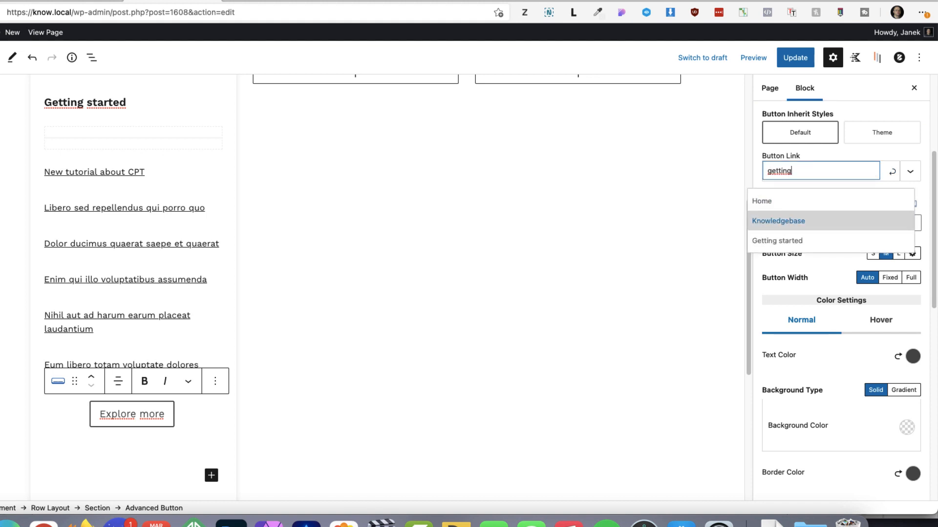
{"action": "left_click", "coordinate": [801, 241]}
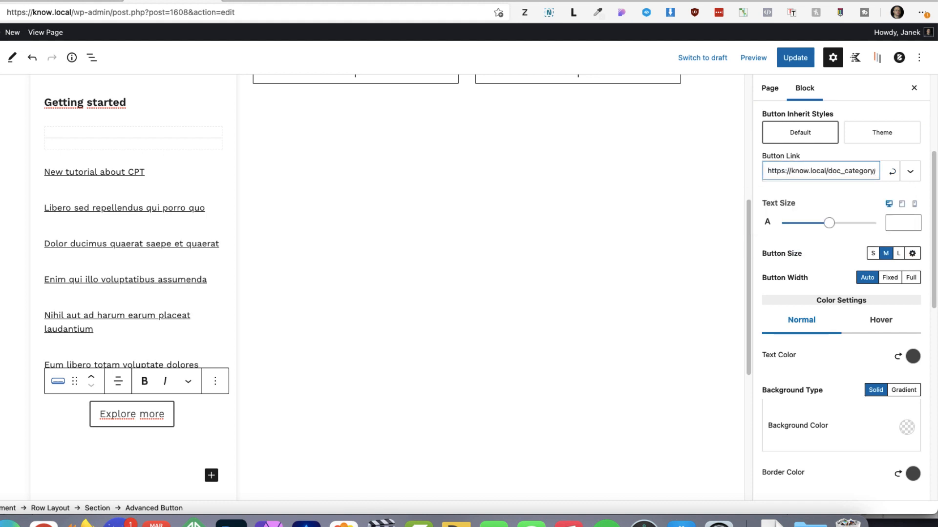
{"action": "left_click", "coordinate": [892, 171]}
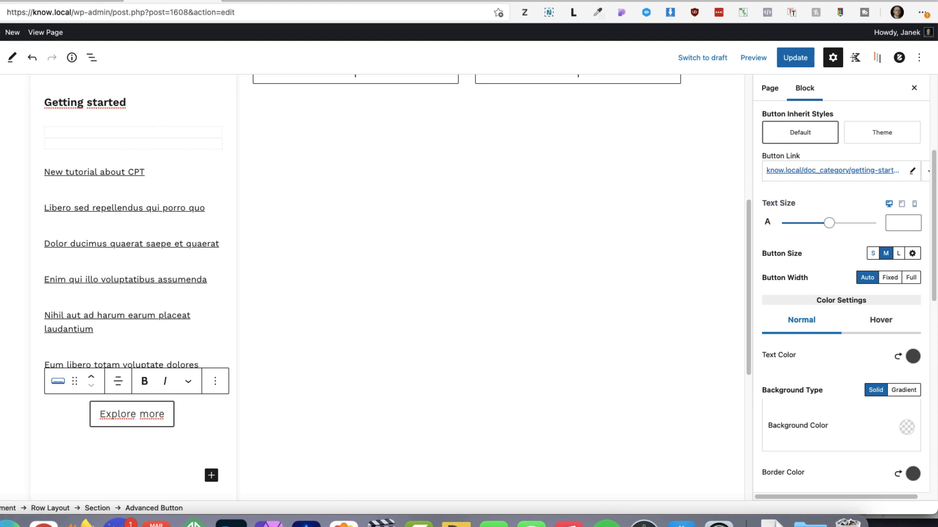
Give the "Explore more" button size S and text size 15, and align it left
{"action": "left_click", "coordinate": [873, 254]}
{"action": "left_click", "coordinate": [898, 223]}
{"action": "type", "text": "1"}
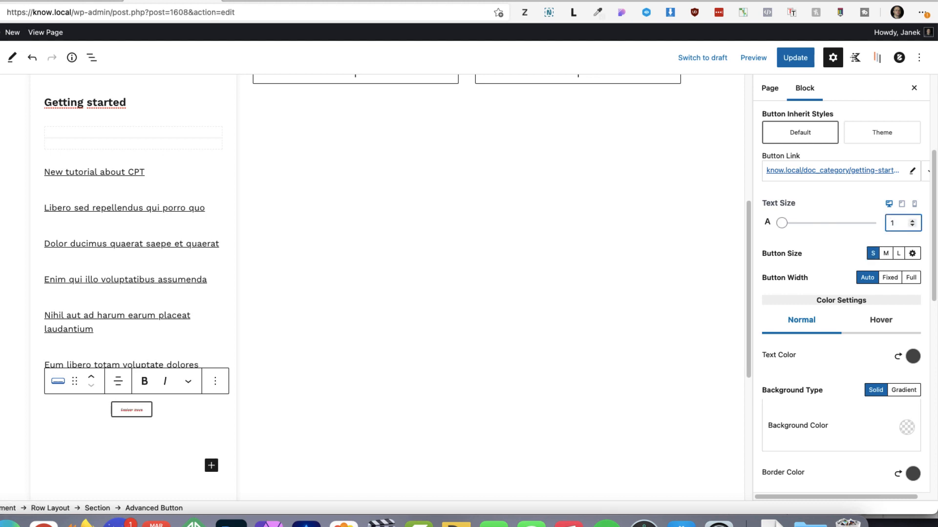
{"action": "type", "text": "5"}
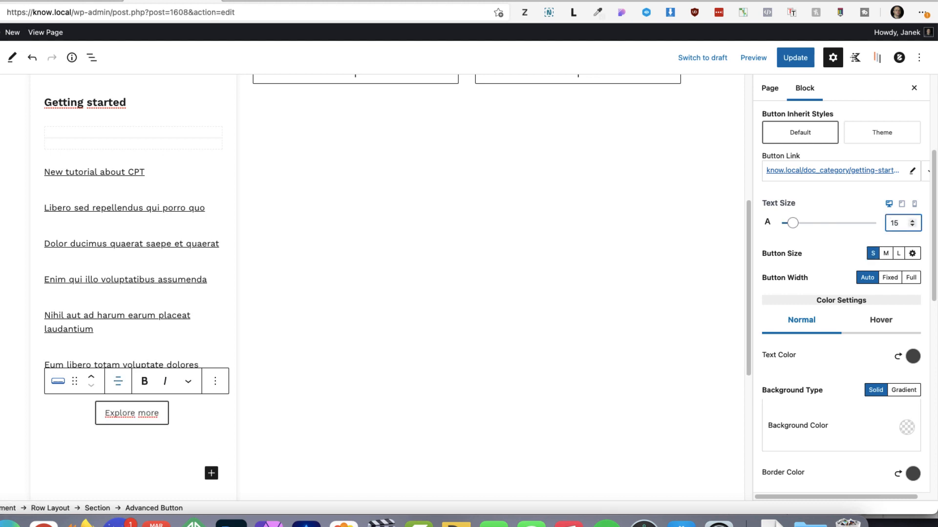
{"action": "left_click", "coordinate": [117, 382]}
{"action": "left_click", "coordinate": [146, 416]}
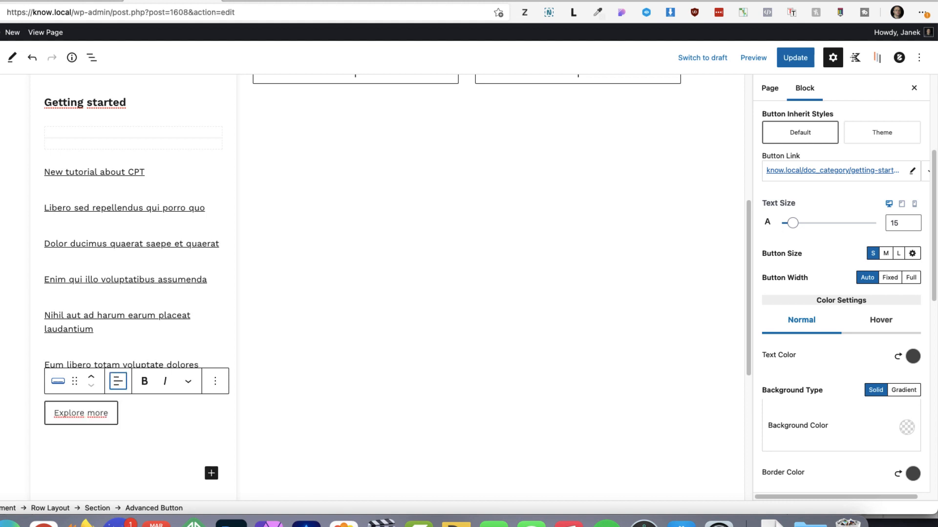
Set the "Explore more" button's border colour to hex dddddd and its border width to 1
{"action": "scroll", "coordinate": [841, 293], "scroll_direction": "down", "scroll_amount": 5}
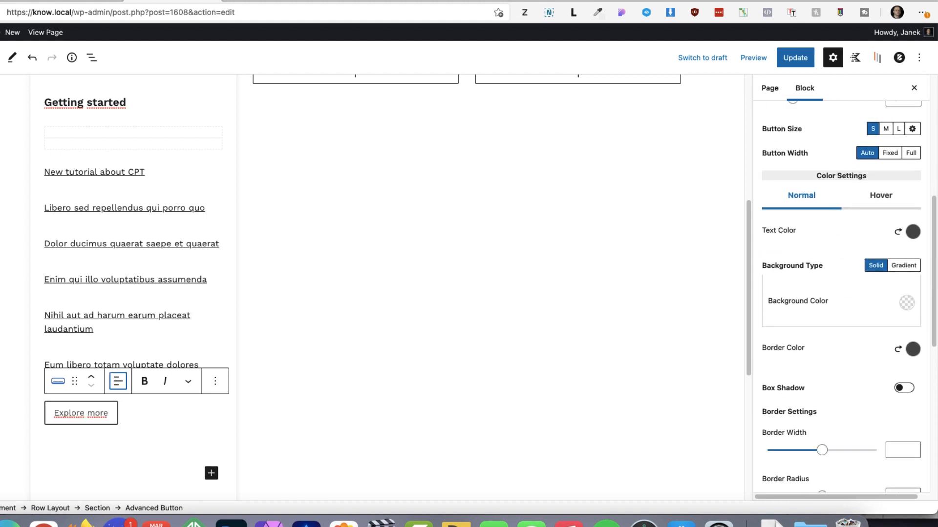
{"action": "left_click", "coordinate": [913, 349]}
{"action": "double_click", "coordinate": [778, 285]}
{"action": "type", "text": "dd"}
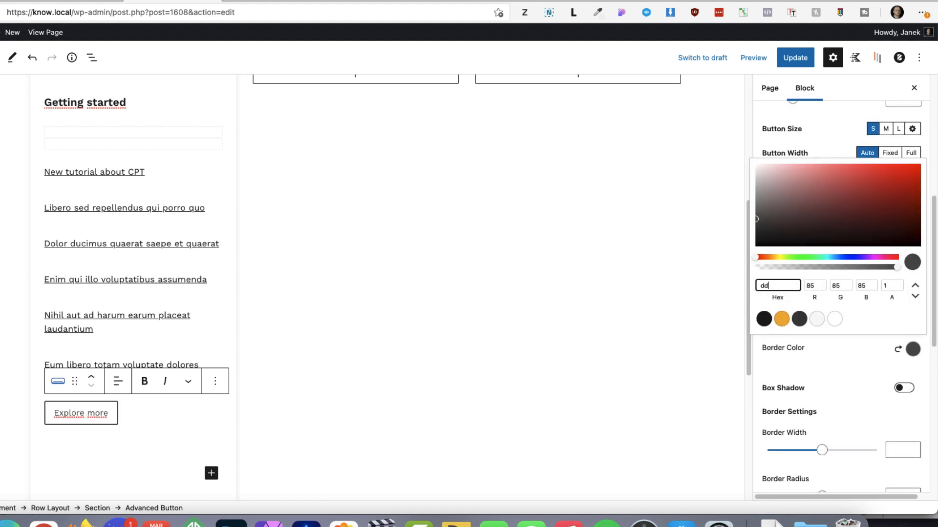
{"action": "type", "text": "dddd"}
{"action": "left_click", "coordinate": [897, 450]}
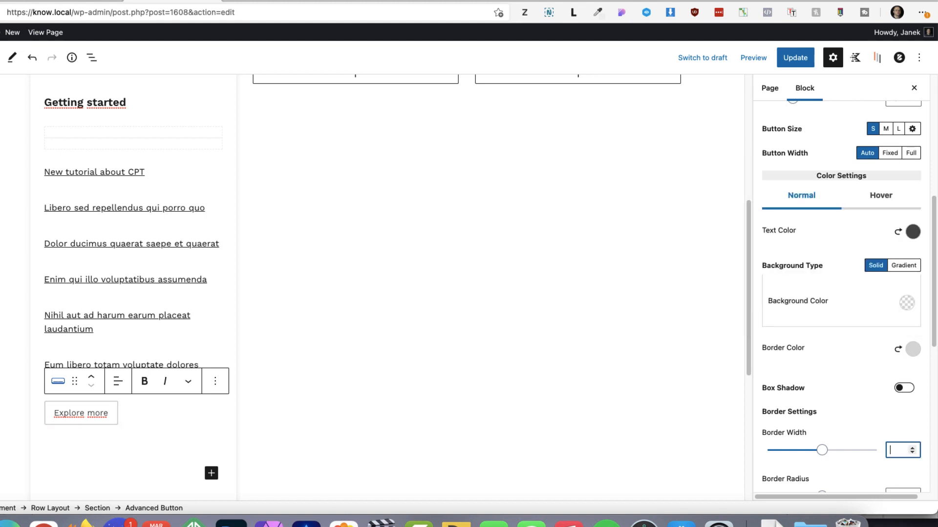
{"action": "type", "text": "1"}
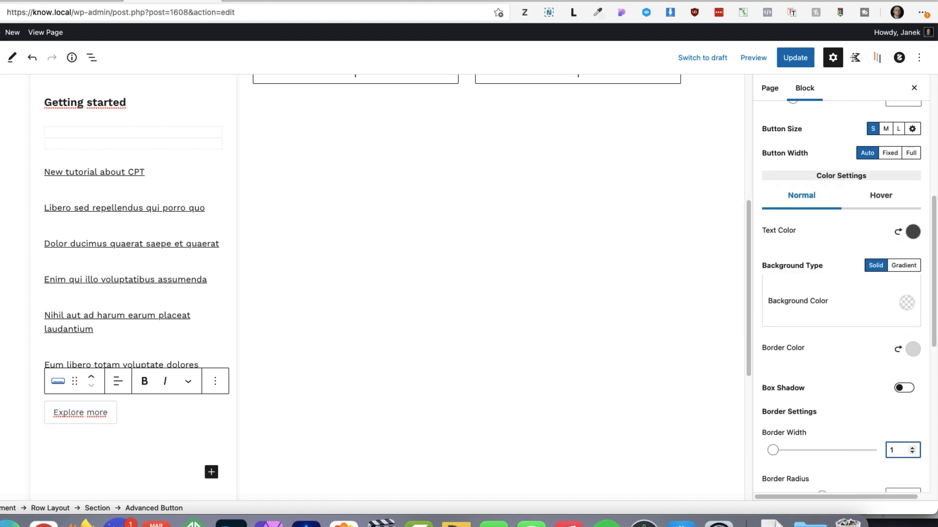
Set the "Explore more" button's border radius to 50 and add a thin double right-chevron icon
{"action": "scroll", "coordinate": [841, 342], "scroll_direction": "down", "scroll_amount": 3}
{"action": "left_click", "coordinate": [898, 357]}
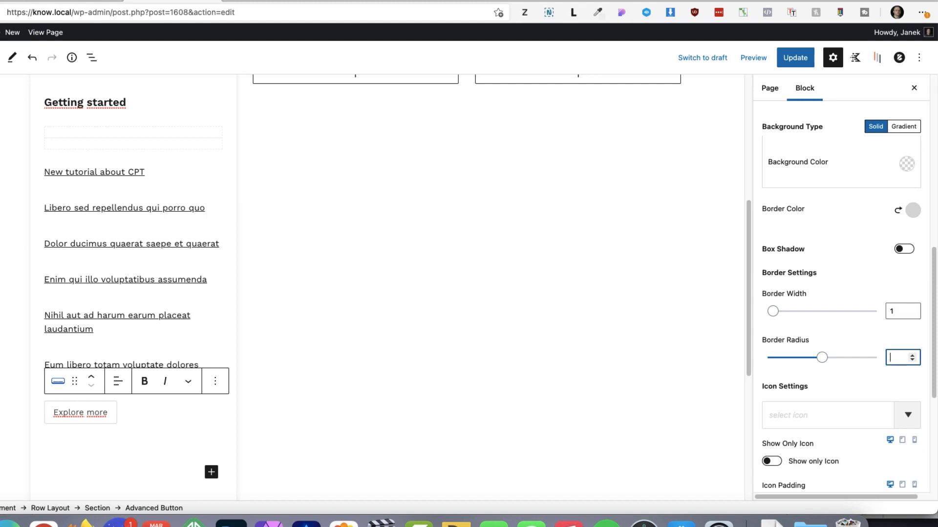
{"action": "type", "text": "50"}
{"action": "scroll", "coordinate": [879, 381], "scroll_direction": "down", "scroll_amount": 1}
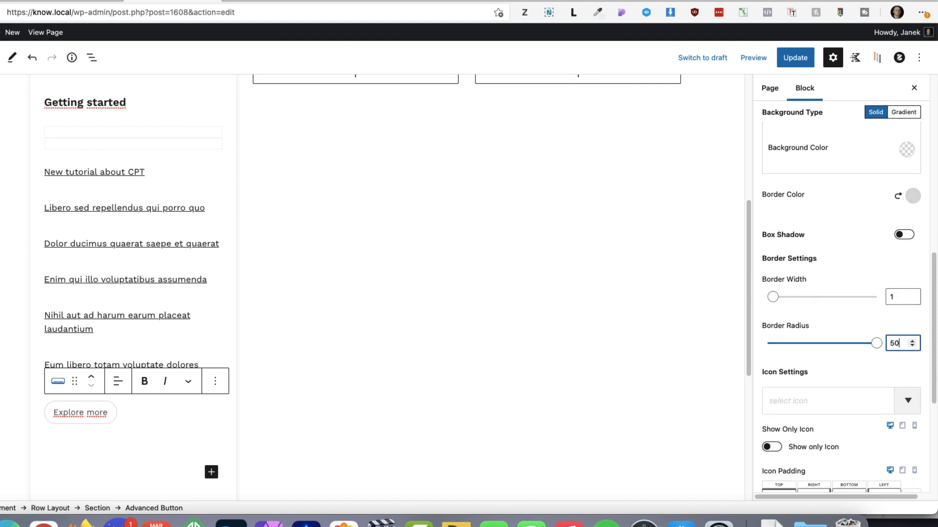
{"action": "left_click", "coordinate": [907, 404]}
{"action": "type", "text": "righ"}
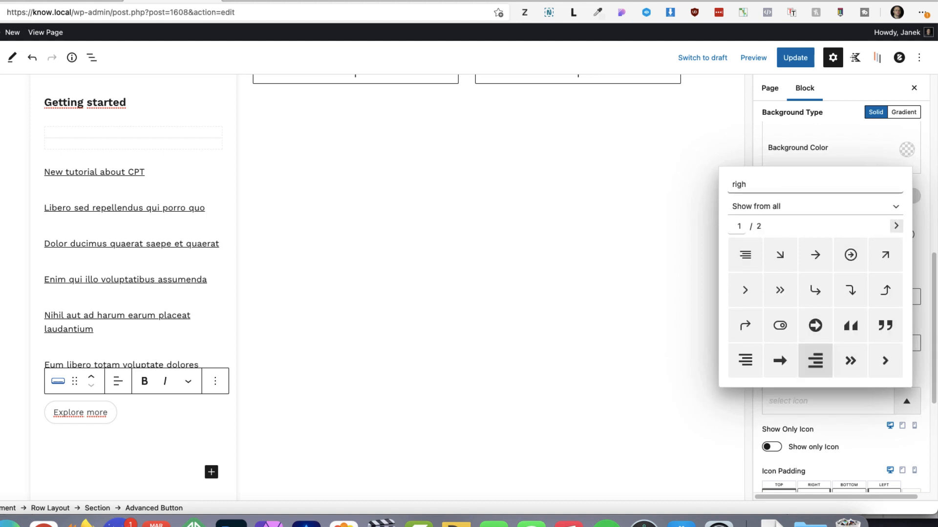
{"action": "left_click", "coordinate": [780, 290]}
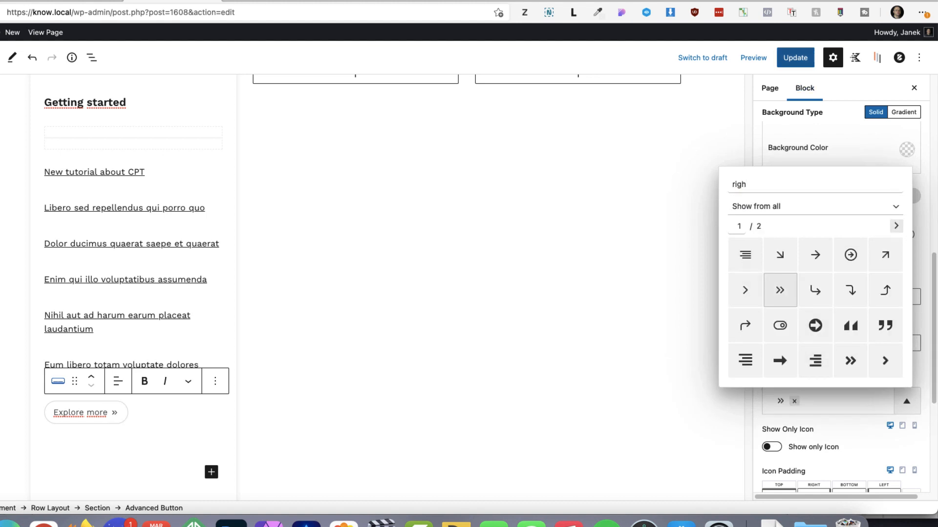
Update the page, check the "Getting started" box on the live page, and return to the editor
{"action": "left_click", "coordinate": [795, 58]}
{"action": "left_click", "coordinate": [45, 32]}
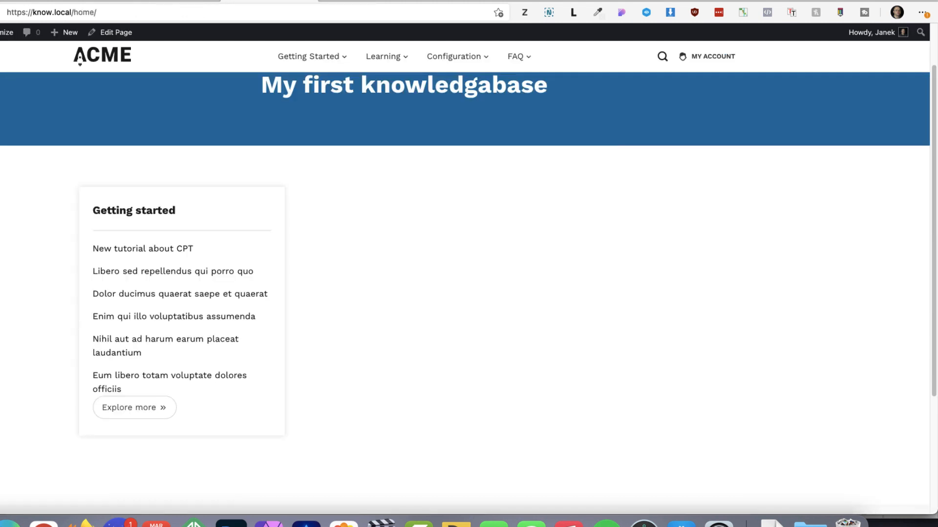
{"action": "key", "text": "super+bracketleft"}
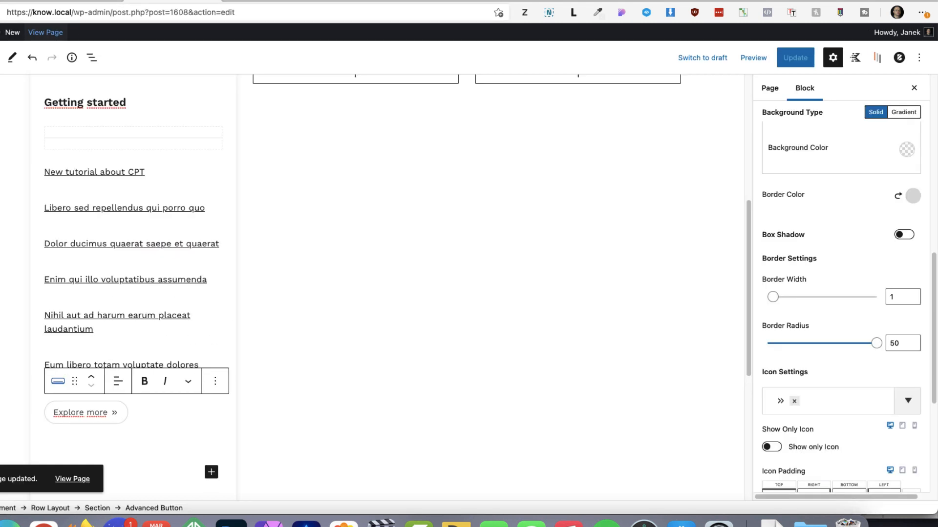
Set the "Getting started" section's padding to 35 px and update the page
{"action": "left_click", "coordinate": [134, 196]}
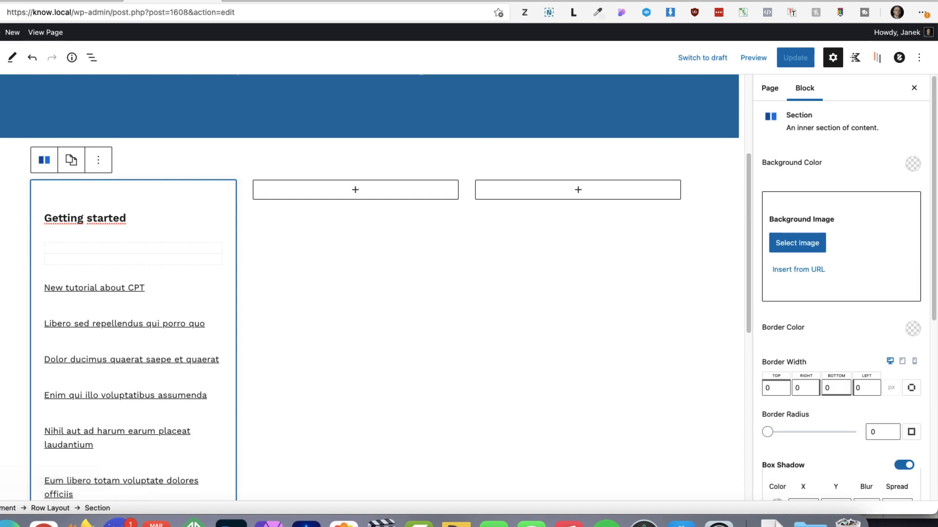
{"action": "scroll", "coordinate": [836, 362], "scroll_direction": "down", "scroll_amount": 3}
{"action": "scroll", "coordinate": [841, 361], "scroll_direction": "down", "scroll_amount": 3}
{"action": "double_click", "coordinate": [858, 373]}
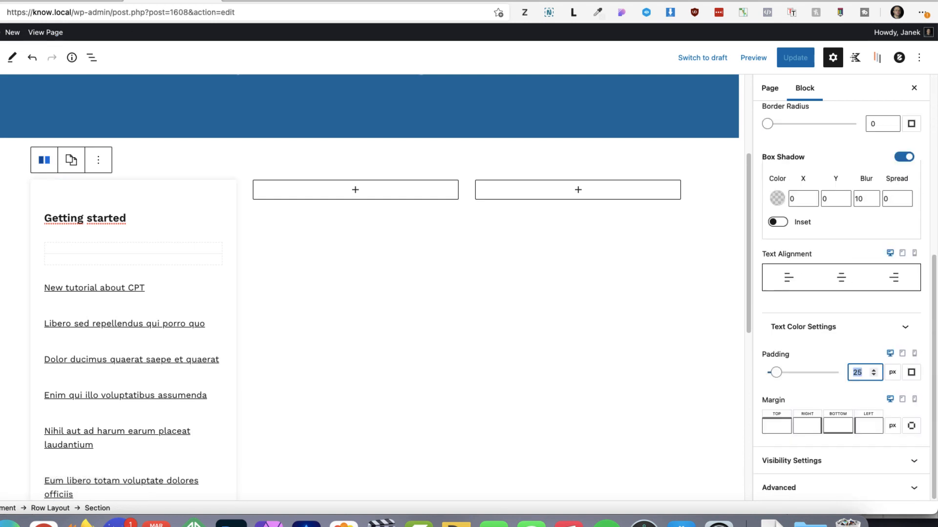
{"action": "type", "text": "35"}
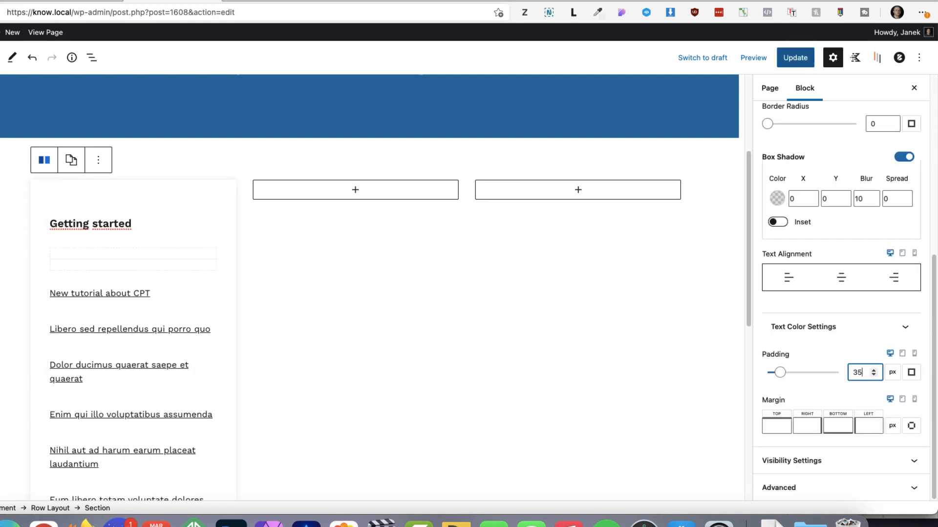
{"action": "left_click", "coordinate": [796, 57]}
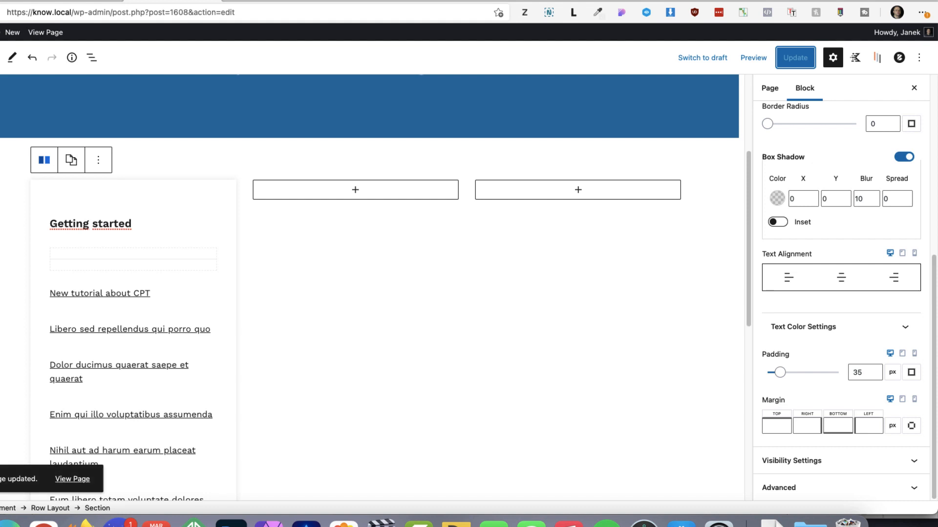
Duplicate the "Getting started" heading and move the copy into the middle column
{"action": "left_click", "coordinate": [133, 224]}
{"action": "left_click", "coordinate": [348, 195]}
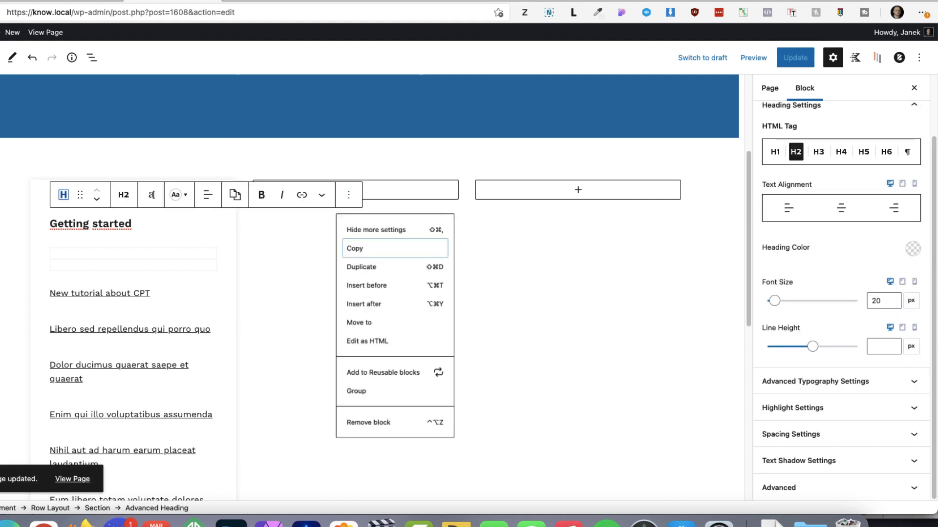
{"action": "left_click", "coordinate": [362, 271]}
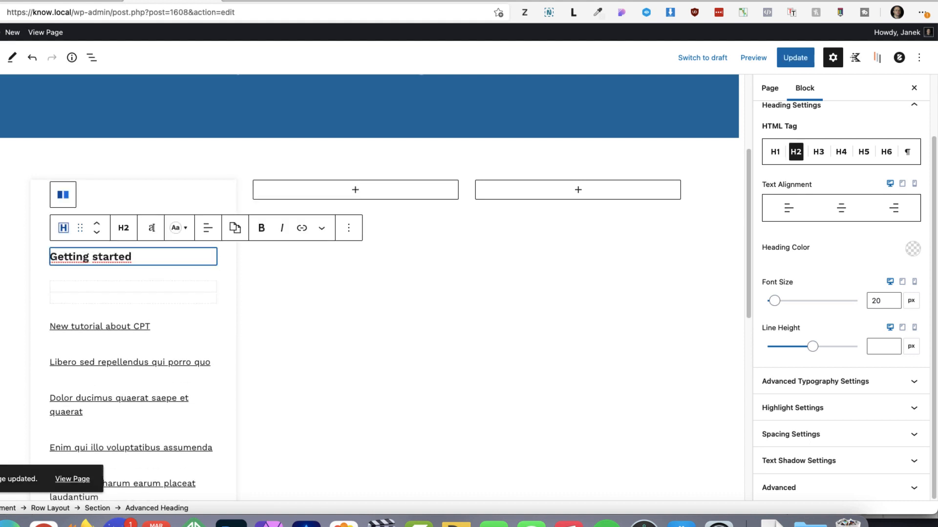
{"action": "left_click", "coordinate": [80, 228]}
{"action": "left_click_drag", "start_coordinate": [81, 228], "coordinate": [345, 210]}
Duplicate the divider under the "Getting started" heading and move the copy below the middle column's heading
{"action": "left_click", "coordinate": [133, 282]}
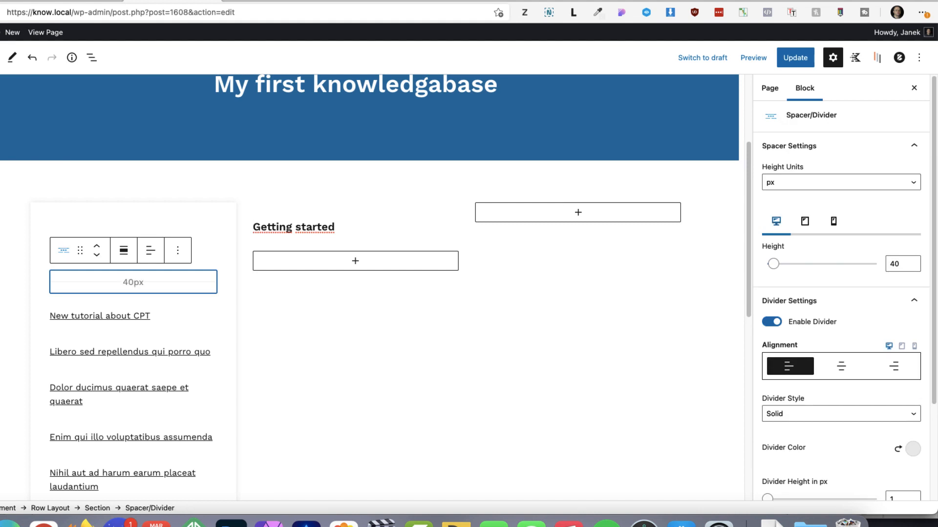
{"action": "key", "text": "super+shift+d"}
{"action": "left_click_drag", "start_coordinate": [80, 289], "coordinate": [277, 267]}
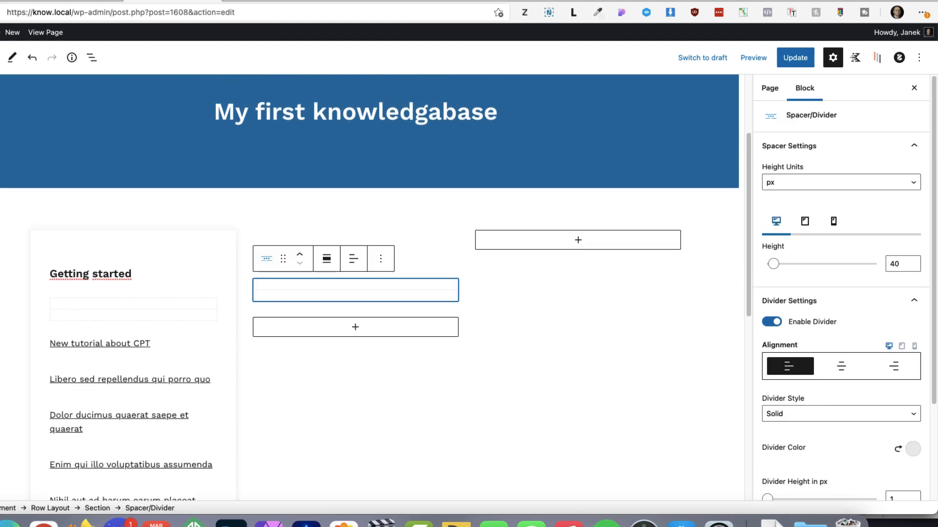
Duplicate the "Getting started" post list and move the copy below the middle column's divider
{"action": "left_click", "coordinate": [147, 357]}
{"action": "key", "text": "super+shift+d"}
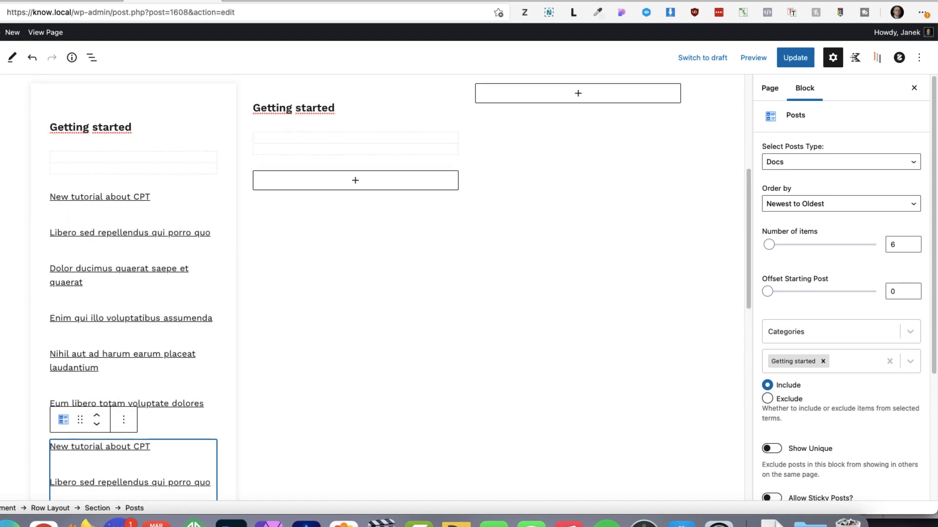
{"action": "left_click_drag", "start_coordinate": [80, 420], "coordinate": [324, 391]}
{"action": "scroll", "coordinate": [342, 294], "scroll_direction": "down", "scroll_amount": 5}
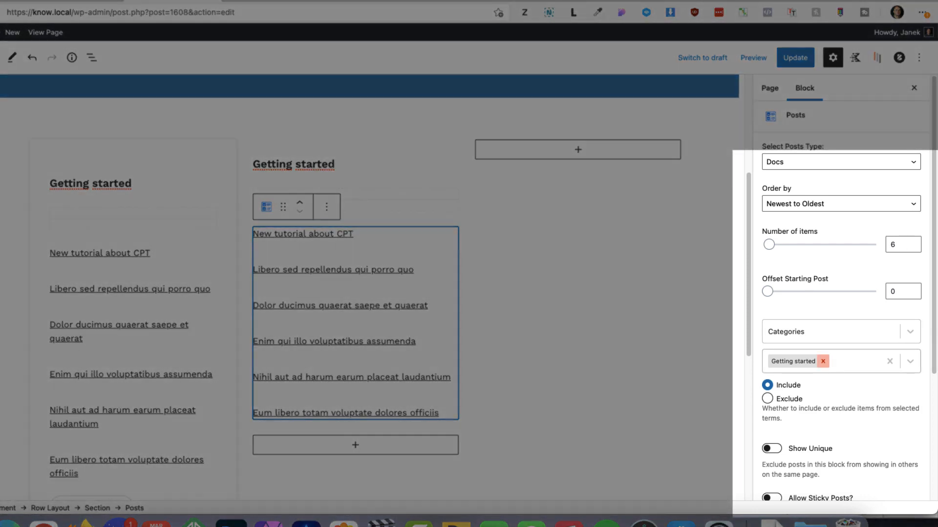
Switch the middle column's post list from the "Getting started" category to the Learning category and rename its heading "Learning"
{"action": "left_click", "coordinate": [823, 361]}
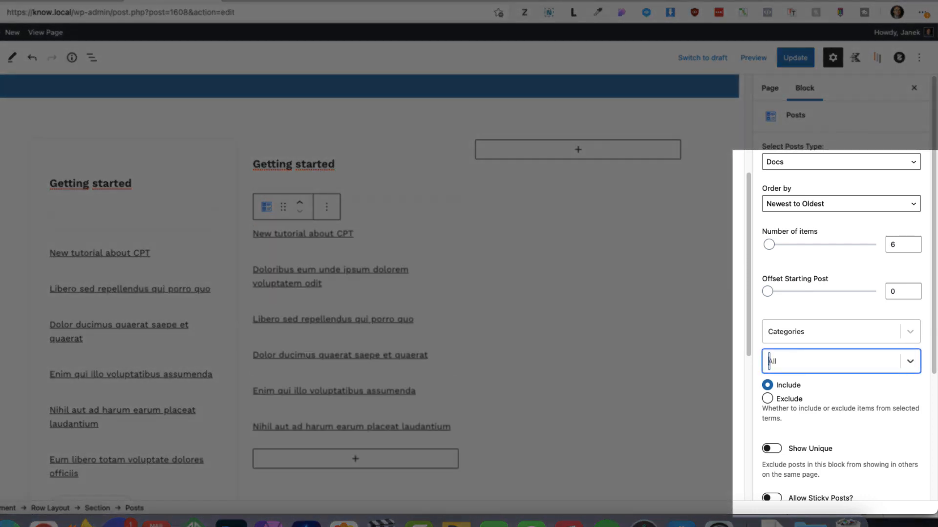
{"action": "type", "text": "learnib"}
{"action": "left_click_drag", "start_coordinate": [335, 164], "coordinate": [253, 165]}
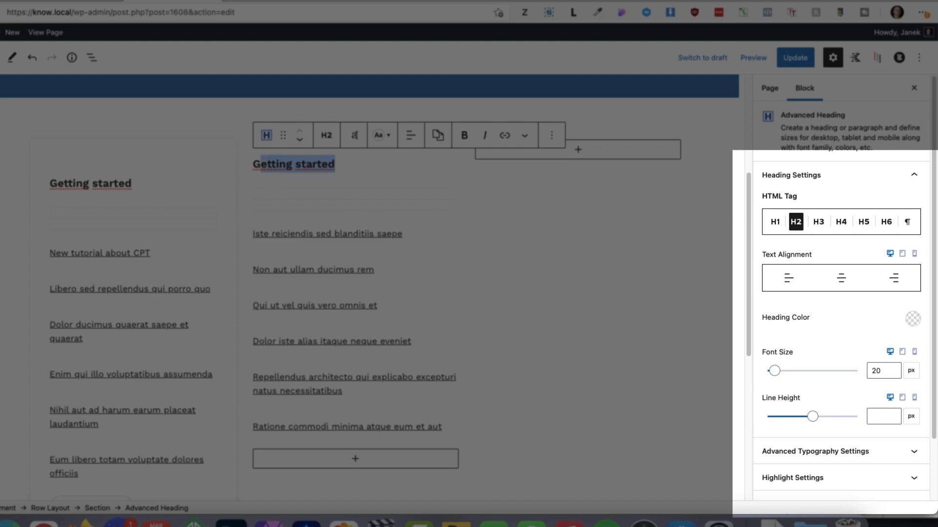
{"action": "type", "text": "Learning"}
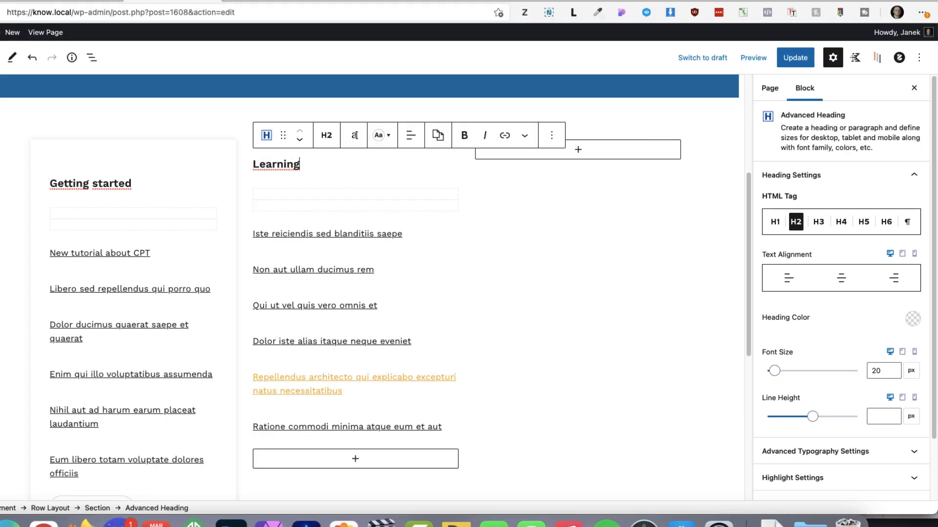
Place a copy of the "Explore more" button below the Learning post list and open its link for editing
{"action": "scroll", "coordinate": [354, 383], "scroll_direction": "down", "scroll_amount": 4}
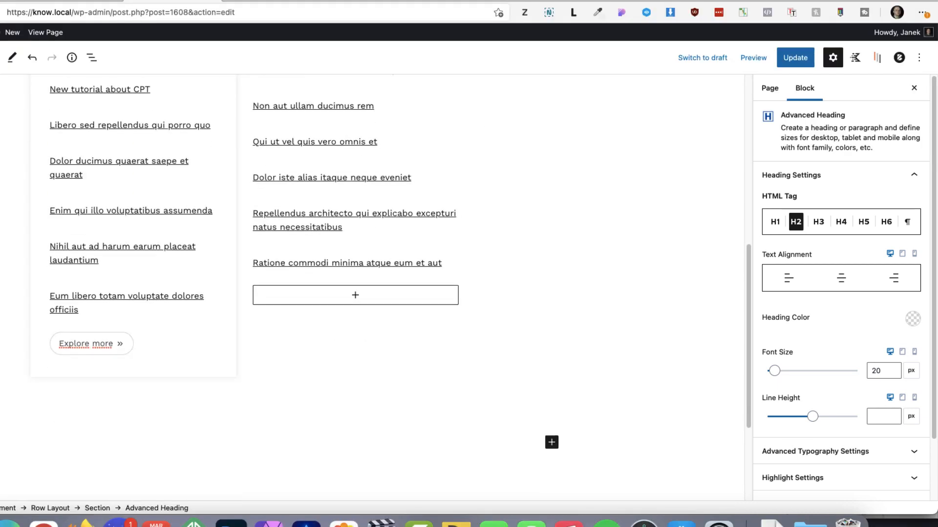
{"action": "left_click", "coordinate": [90, 344]}
{"action": "left_click_drag", "start_coordinate": [180, 330], "coordinate": [342, 333]}
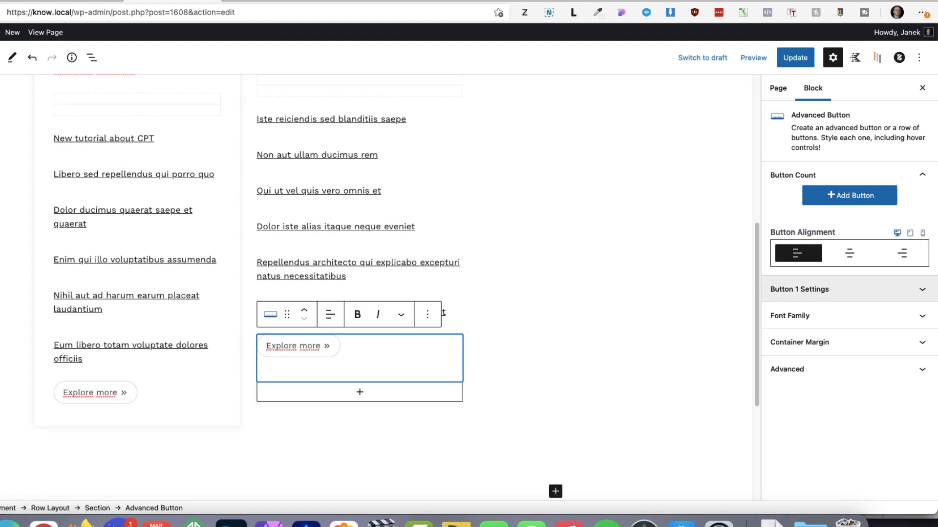
{"action": "left_click", "coordinate": [811, 289]}
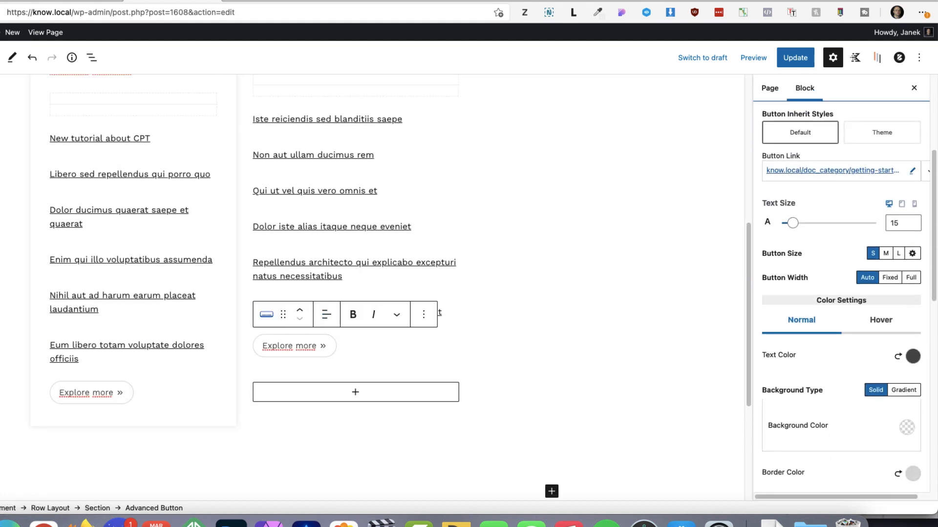
{"action": "left_click", "coordinate": [912, 171]}
Copy the "Getting started" section's styles and paste them onto the "Learning" section
{"action": "scroll", "coordinate": [356, 244], "scroll_direction": "up", "scroll_amount": 3}
{"action": "left_click", "coordinate": [79, 145]}
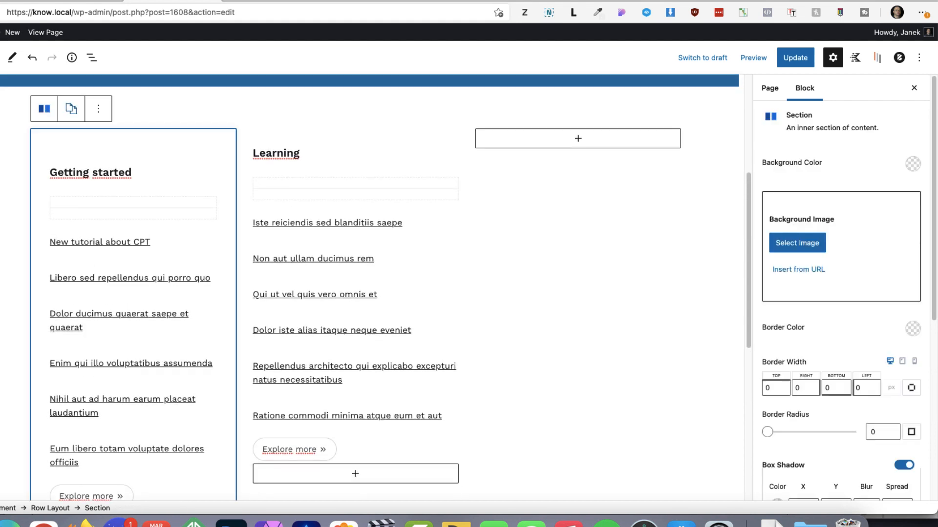
{"action": "left_click", "coordinate": [72, 109]}
{"action": "left_click", "coordinate": [90, 146]}
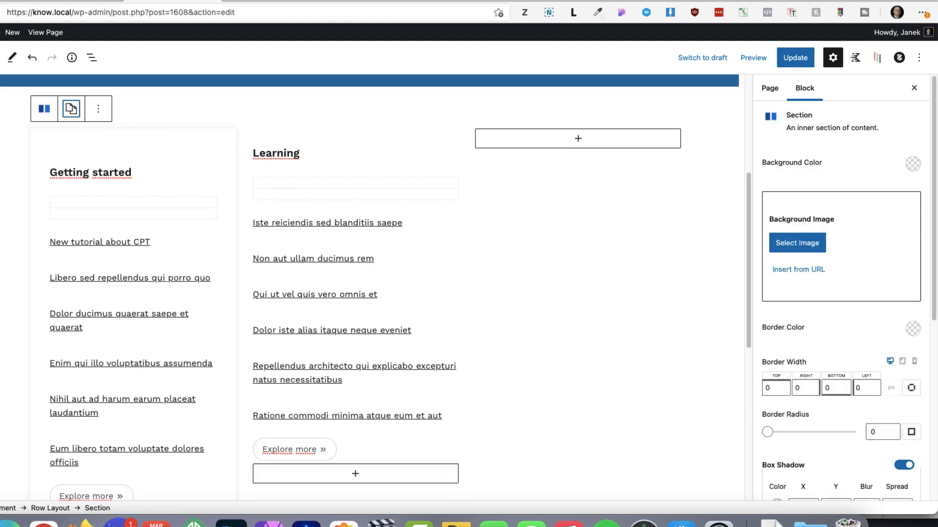
{"action": "left_click", "coordinate": [296, 139]}
{"action": "left_click", "coordinate": [293, 108]}
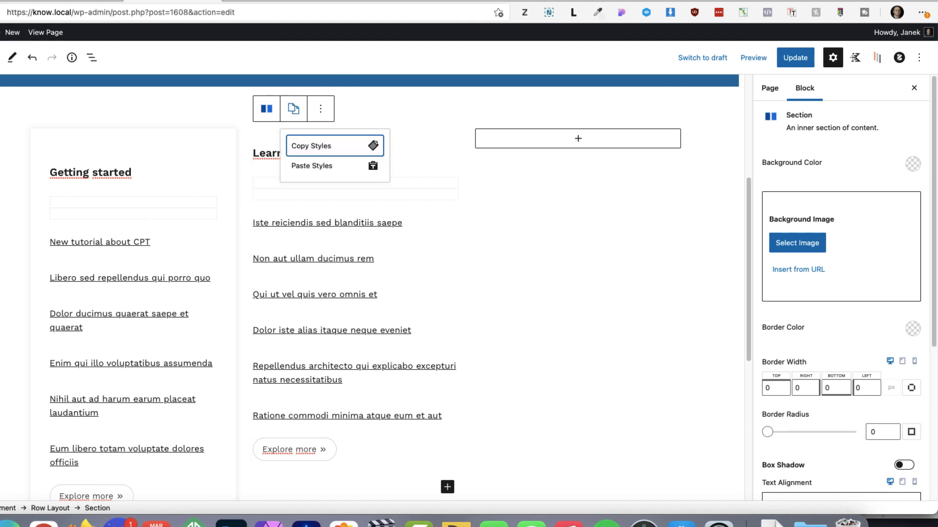
{"action": "left_click", "coordinate": [311, 163]}
Update the page and reload the live Home page to check the two boxes
{"action": "left_click", "coordinate": [796, 57]}
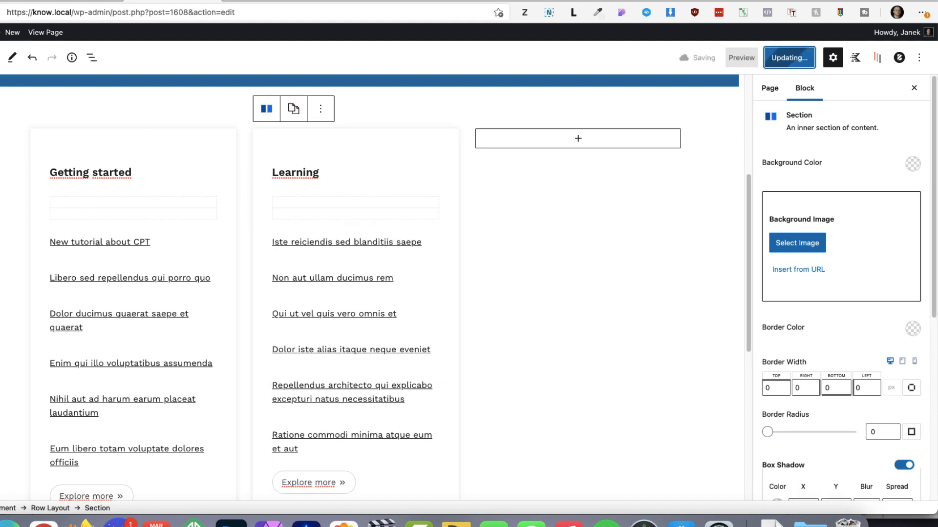
{"action": "left_click", "coordinate": [269, 1]}
{"action": "key", "text": "super+r"}
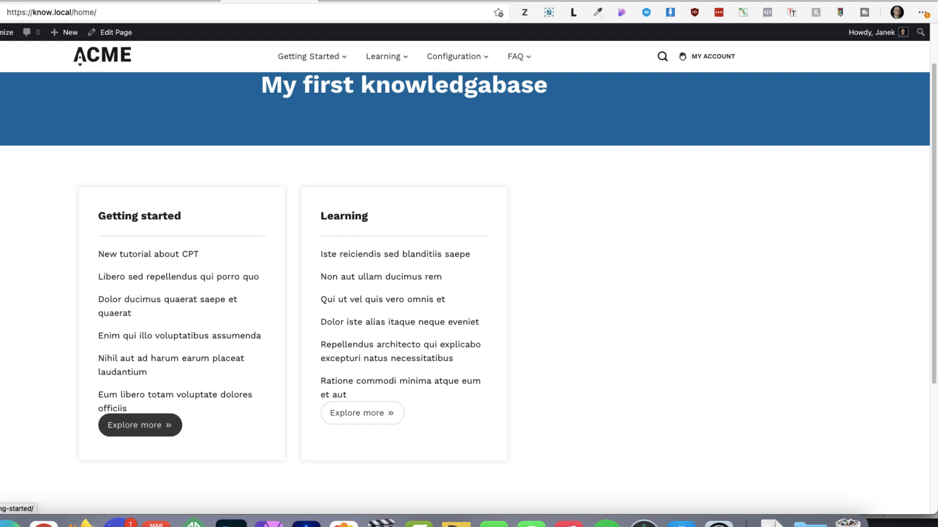
Back in the editor, set the top container margin of the "Getting started" section's "Explore more" button to 30 px
{"action": "left_click", "coordinate": [173, 1]}
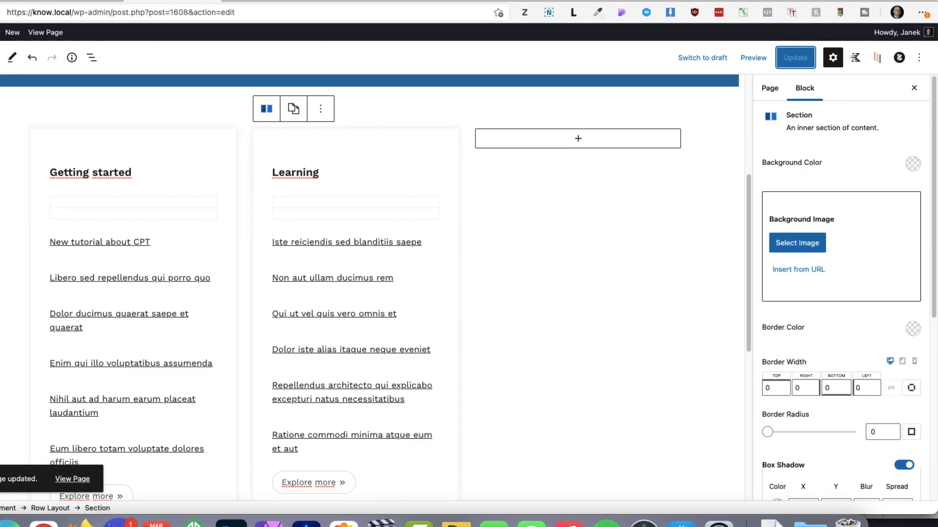
{"action": "scroll", "coordinate": [161, 293], "scroll_direction": "down", "scroll_amount": 3}
{"action": "left_click", "coordinate": [147, 337]}
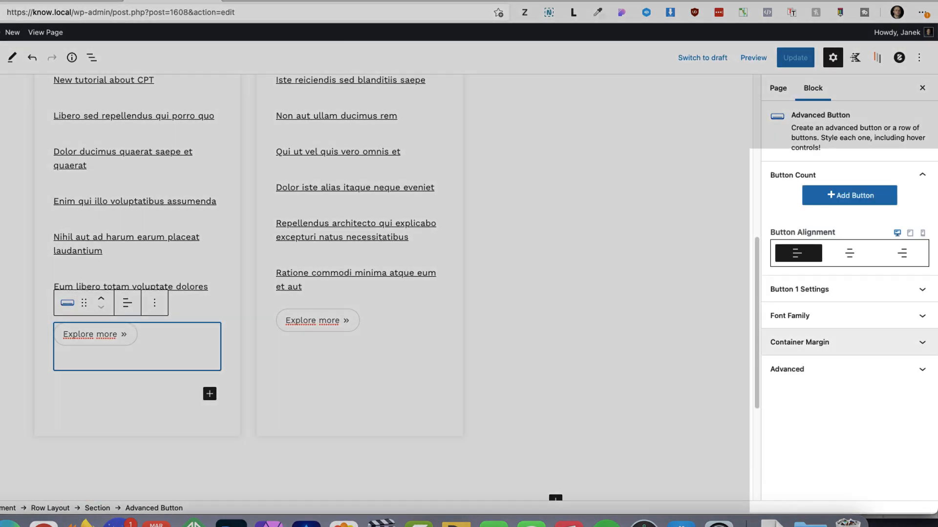
{"action": "left_click", "coordinate": [848, 342]}
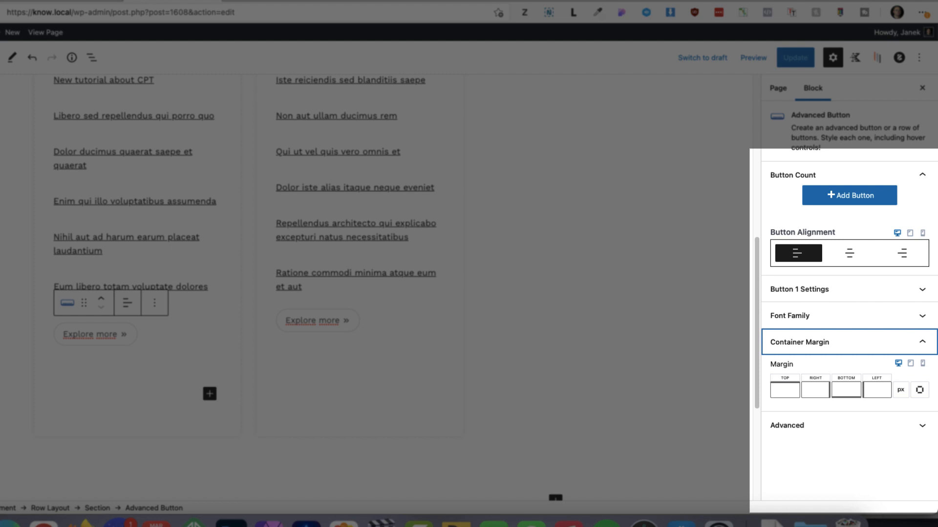
{"action": "left_click", "coordinate": [846, 390]}
{"action": "left_click", "coordinate": [785, 390]}
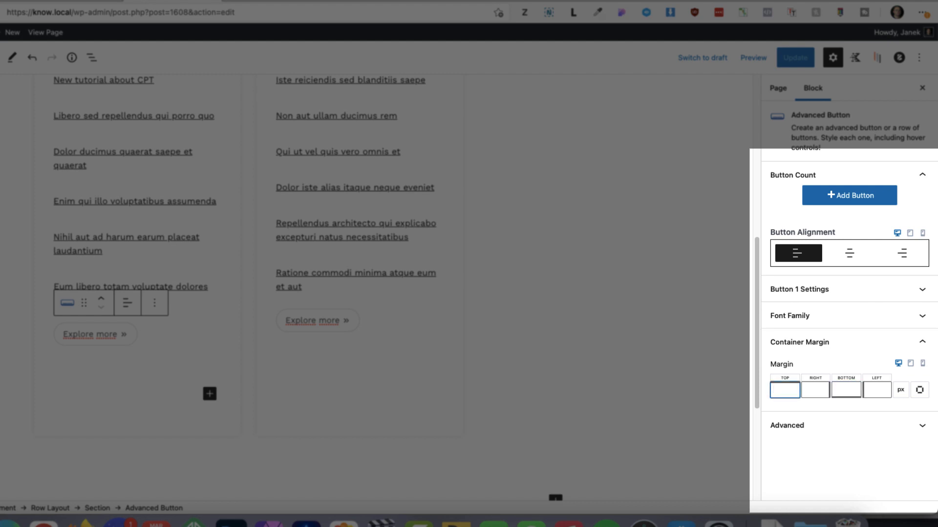
{"action": "type", "text": "30"}
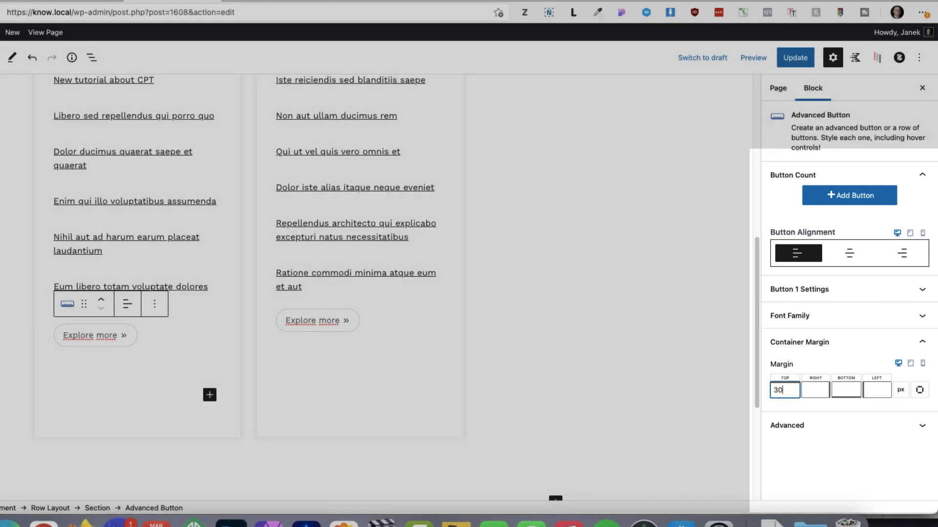
Set the top container margin of the "Learning" section's "Explore more" button to 30 px
{"action": "left_click", "coordinate": [373, 332]}
{"action": "left_click", "coordinate": [831, 342]}
{"action": "left_click", "coordinate": [785, 390]}
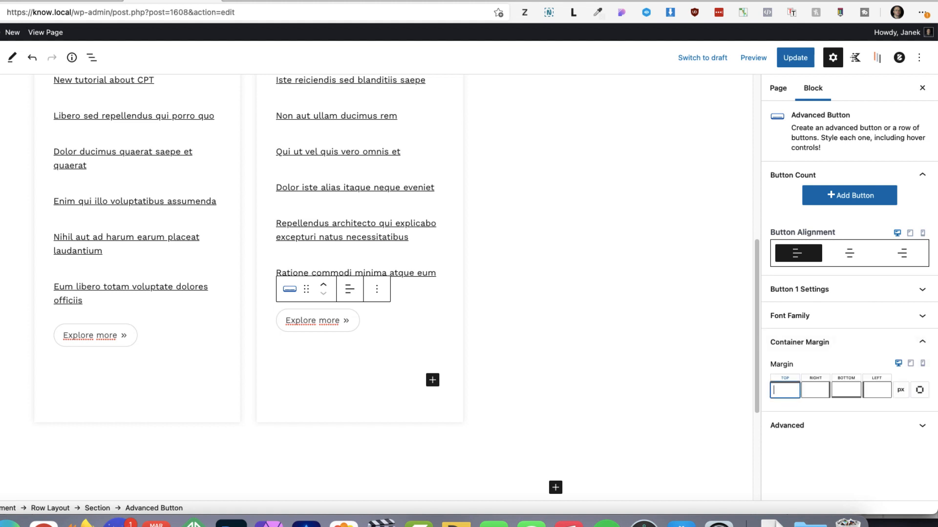
{"action": "type", "text": "30"}
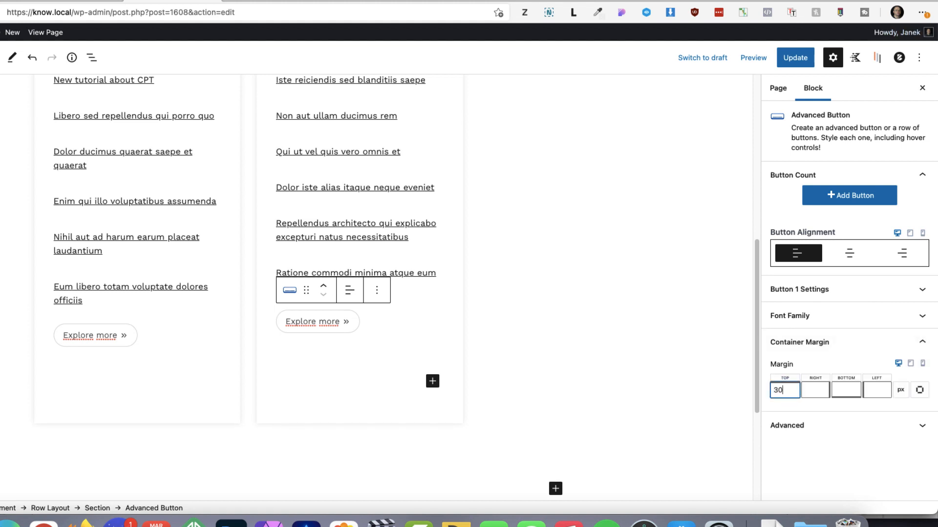
Update the page and reload the live Home page to check the spacing above both buttons
{"action": "left_click", "coordinate": [795, 57]}
{"action": "left_click", "coordinate": [270, 1]}
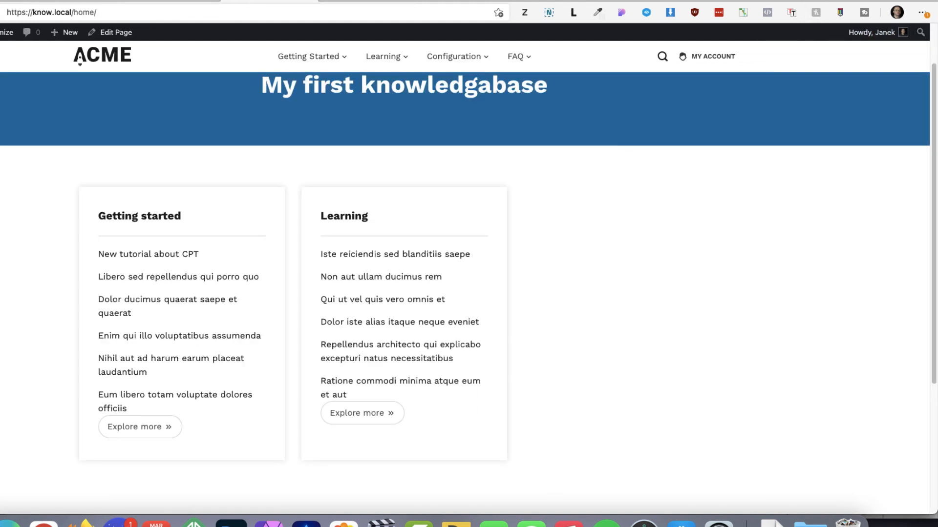
{"action": "key", "text": "super+r"}
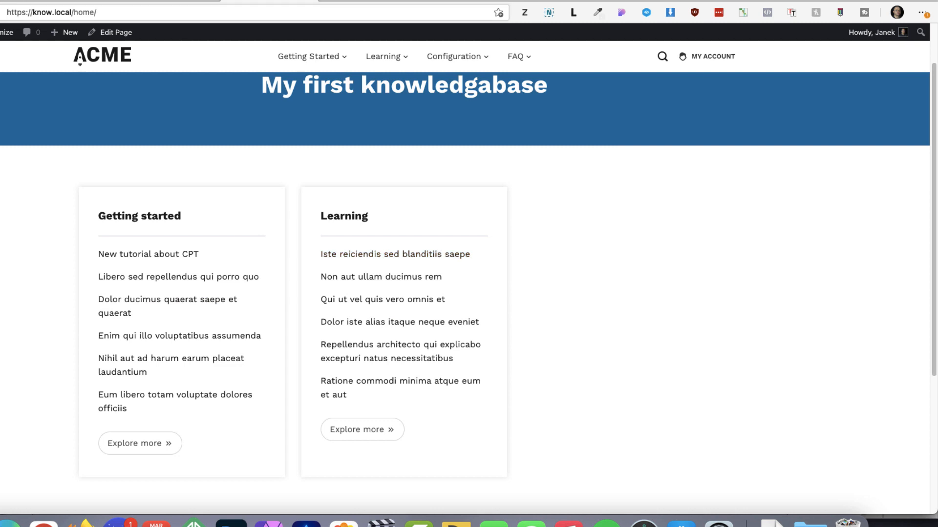
Review the finished knowledge base front page, then update the Home page containing all six category boxes in the editor
{"action": "left_click", "coordinate": [367, 2]}
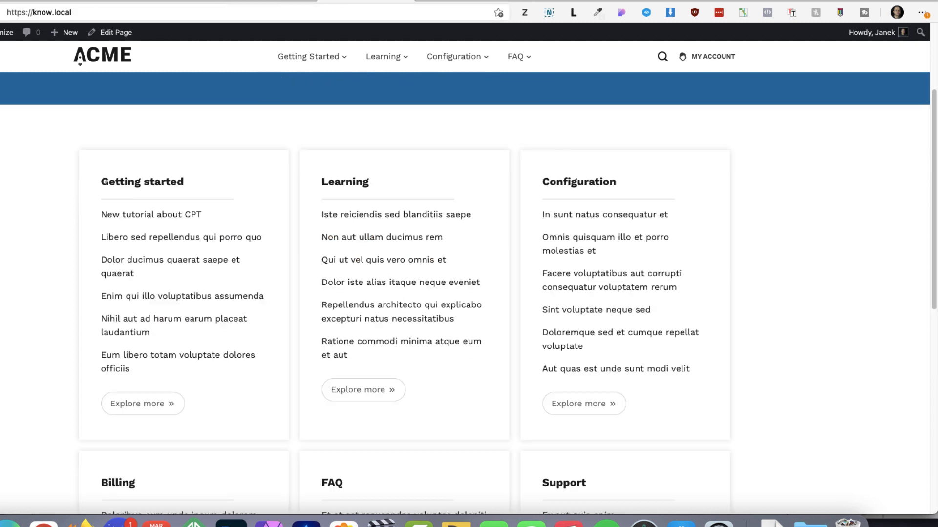
{"action": "left_click", "coordinate": [172, 1]}
{"action": "scroll", "coordinate": [550, 450], "scroll_direction": "down", "scroll_amount": 7}
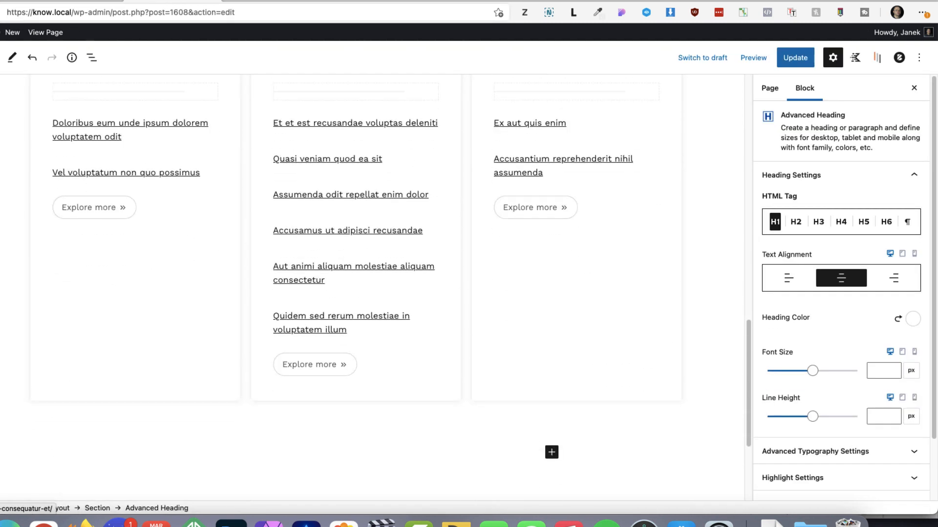
{"action": "scroll", "coordinate": [550, 450], "scroll_direction": "up", "scroll_amount": 4}
{"action": "left_click", "coordinate": [795, 57]}
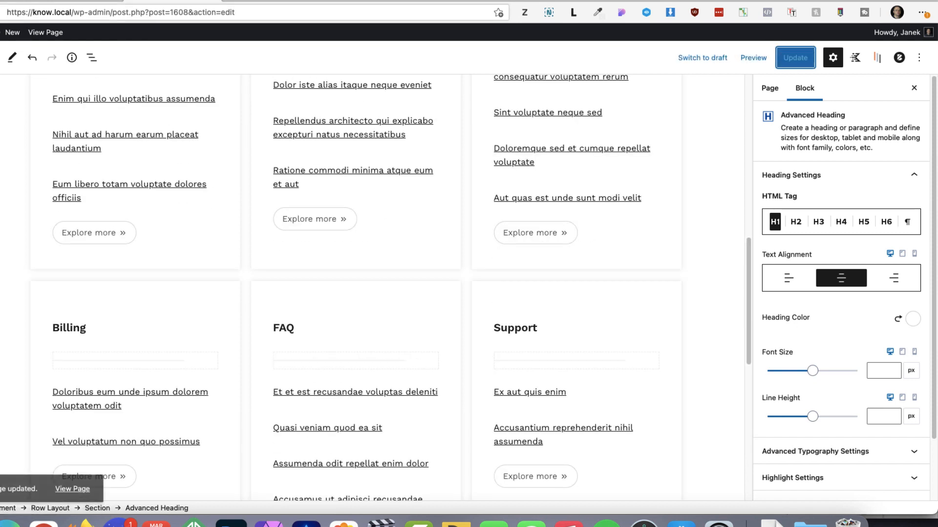
Open the live Home page and check the banner and the six category boxes with their "Explore more" buttons
{"action": "left_click", "coordinate": [240, 2]}
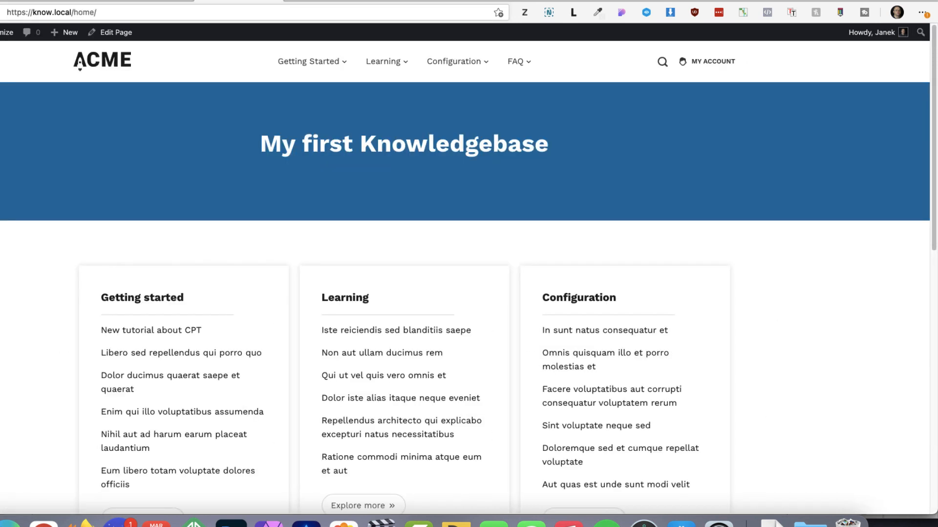
{"action": "scroll", "coordinate": [406, 293], "scroll_direction": "down", "scroll_amount": 2}
{"action": "scroll", "coordinate": [405, 293], "scroll_direction": "down", "scroll_amount": 8}
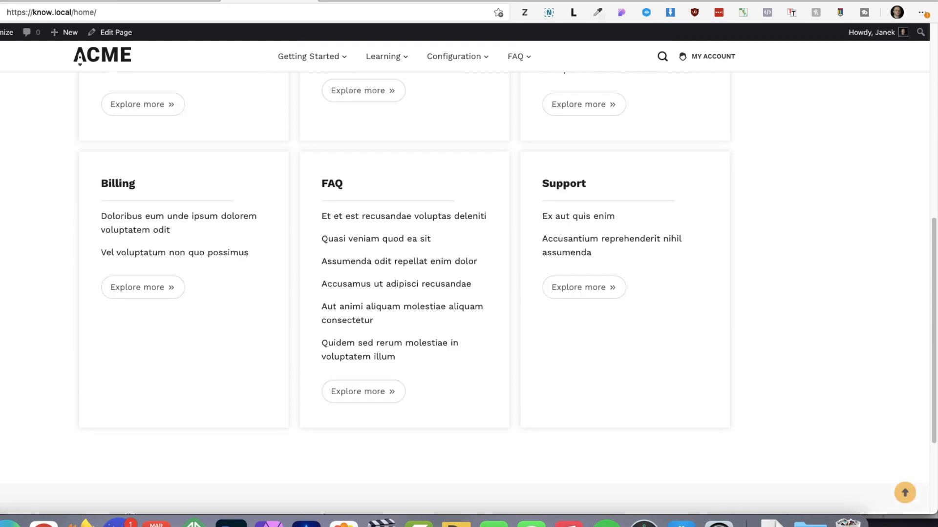
{"action": "scroll", "coordinate": [406, 293], "scroll_direction": "up", "scroll_amount": 1}
{"action": "scroll", "coordinate": [405, 293], "scroll_direction": "down", "scroll_amount": 2}
{"action": "scroll", "coordinate": [405, 293], "scroll_direction": "up", "scroll_amount": 10}
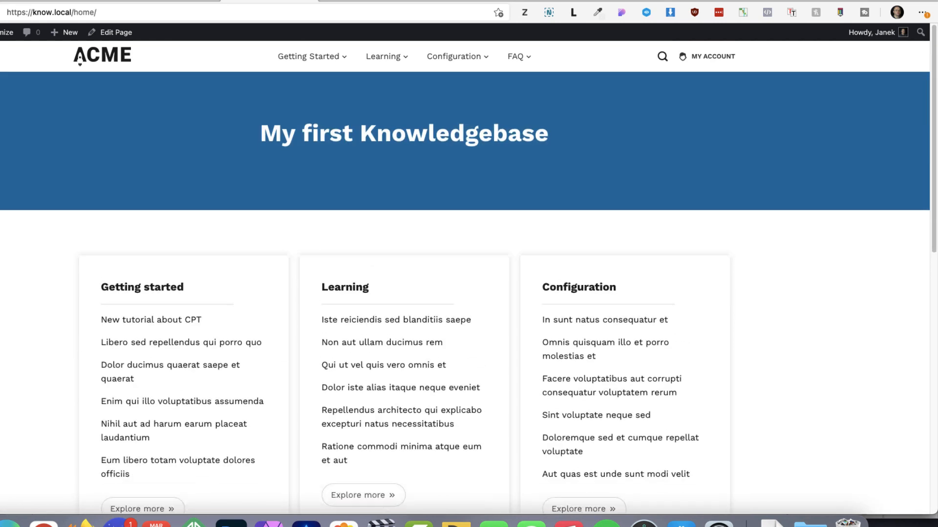
Open the Customizer from the Home page and bring up the Getting Started category archive with its Docs settings
{"action": "mouse_move", "coordinate": [312, 61]}
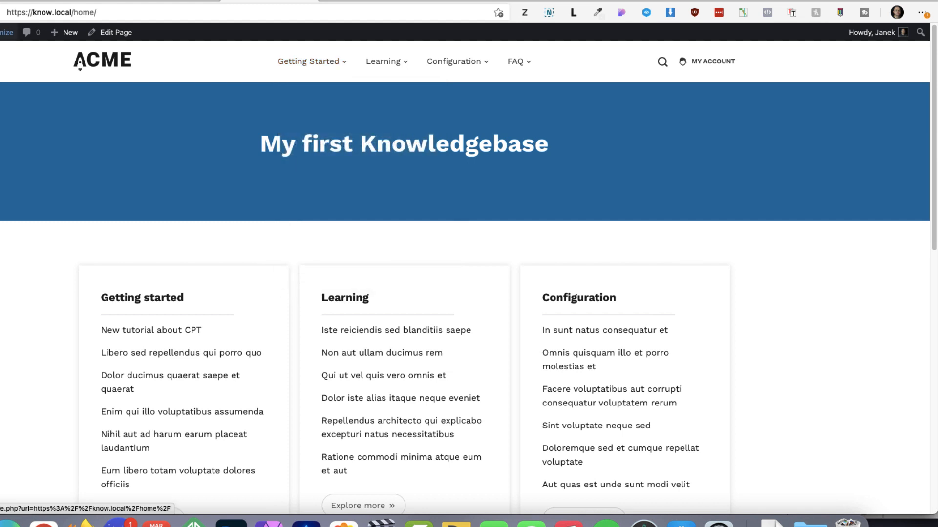
{"action": "left_click", "coordinate": [6, 33]}
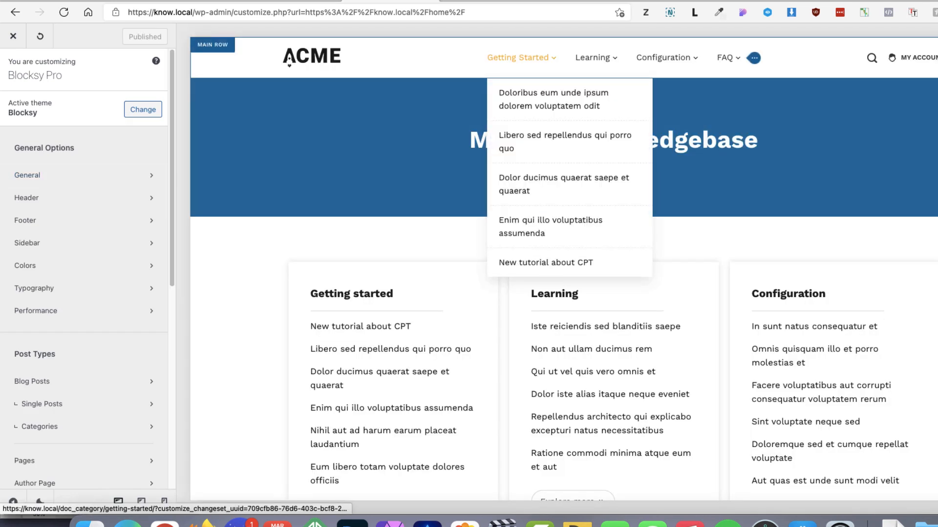
{"action": "left_click", "coordinate": [518, 57]}
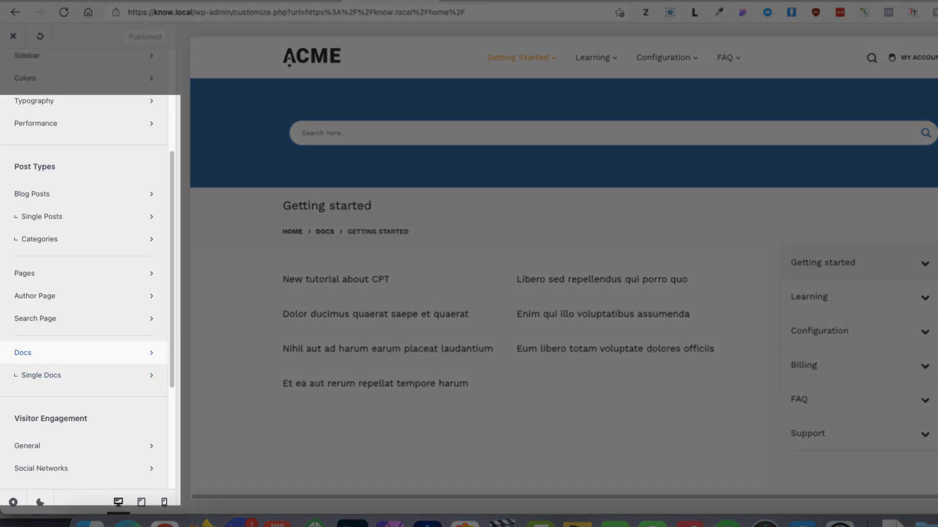
{"action": "left_click", "coordinate": [46, 354]}
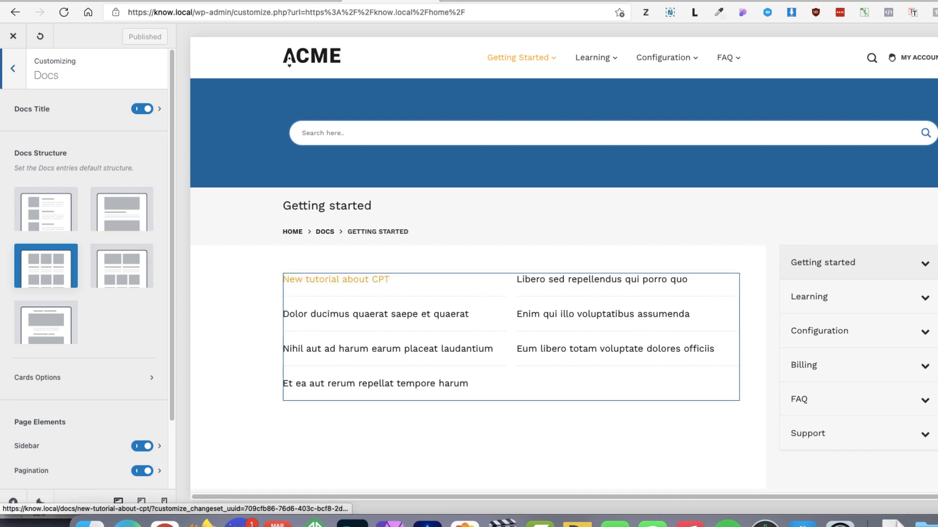
Preview the "New tutorial about CPT" doc, open the Single Docs settings and examine the doc's layout
{"action": "left_click", "coordinate": [336, 279]}
{"action": "left_click", "coordinate": [13, 69]}
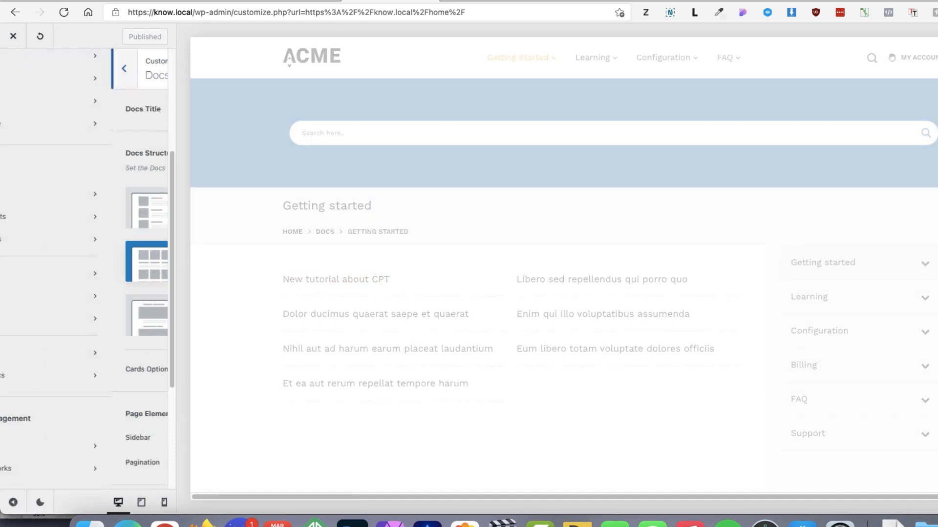
{"action": "left_click", "coordinate": [41, 375]}
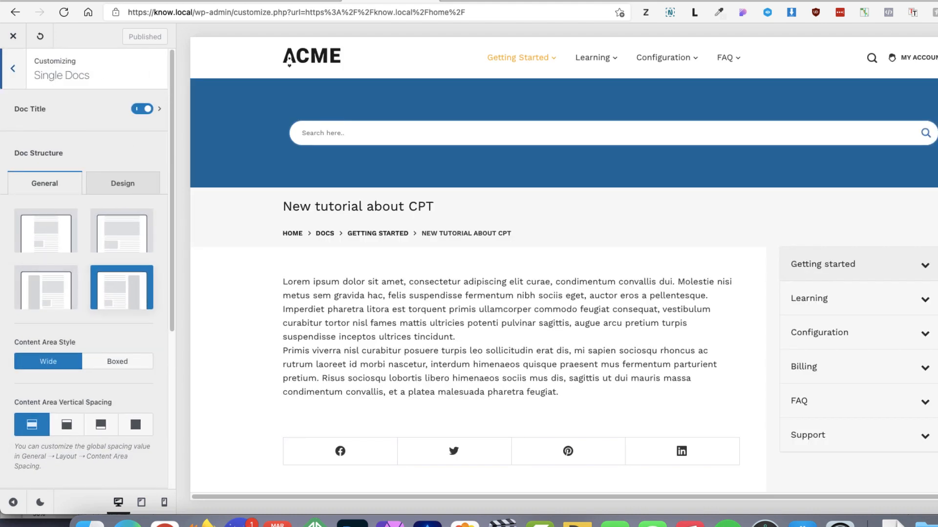
{"action": "scroll", "coordinate": [381, 352], "scroll_direction": "down", "scroll_amount": 4}
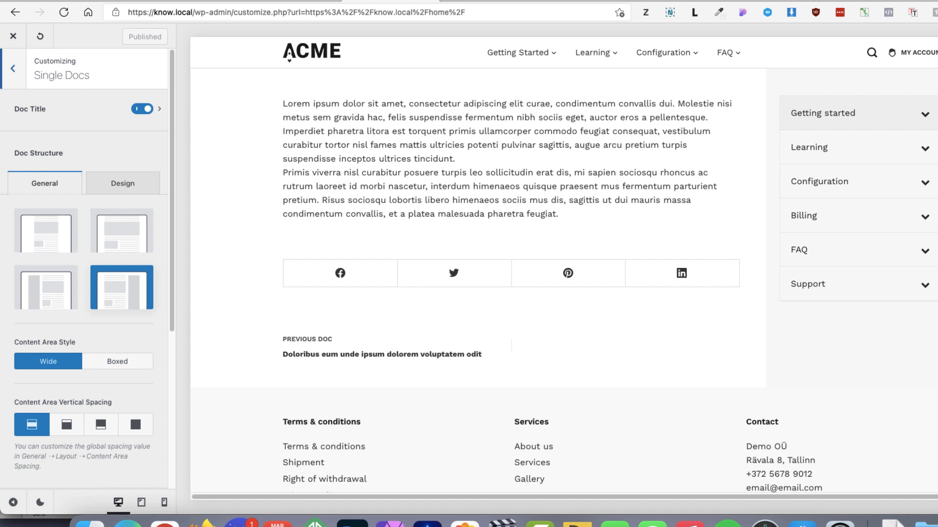
{"action": "scroll", "coordinate": [562, 273], "scroll_direction": "up", "scroll_amount": 4}
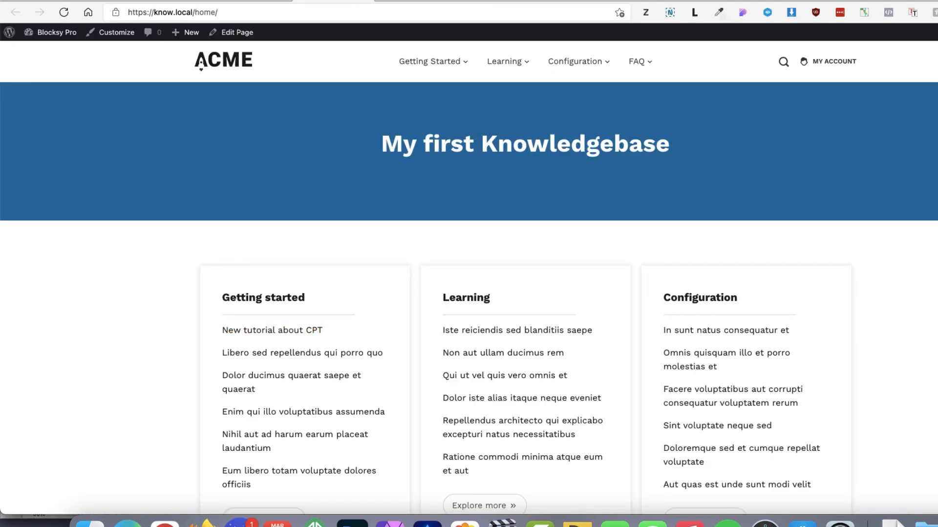
{"action": "scroll", "coordinate": [273, 371], "scroll_direction": "down", "scroll_amount": 5}
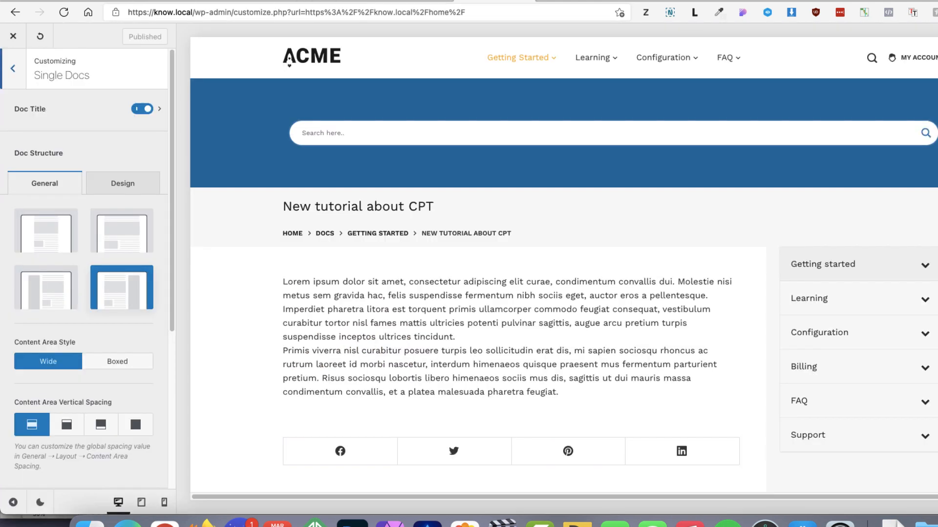
In Additional CSS, remove the comment marks around the .kb-posts h6.entry-title:before rule to activate it
{"action": "left_click", "coordinate": [13, 69]}
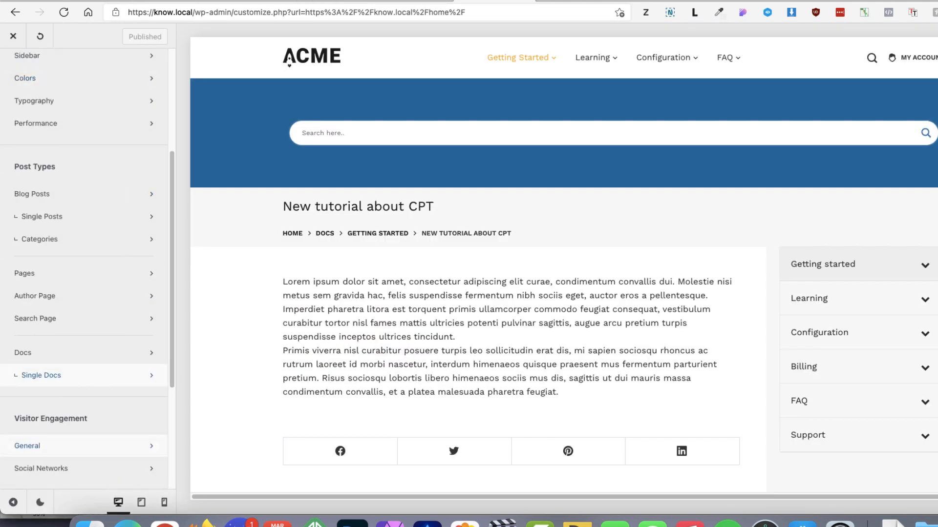
{"action": "scroll", "coordinate": [83, 445], "scroll_direction": "down", "scroll_amount": 4}
{"action": "left_click", "coordinate": [39, 468]}
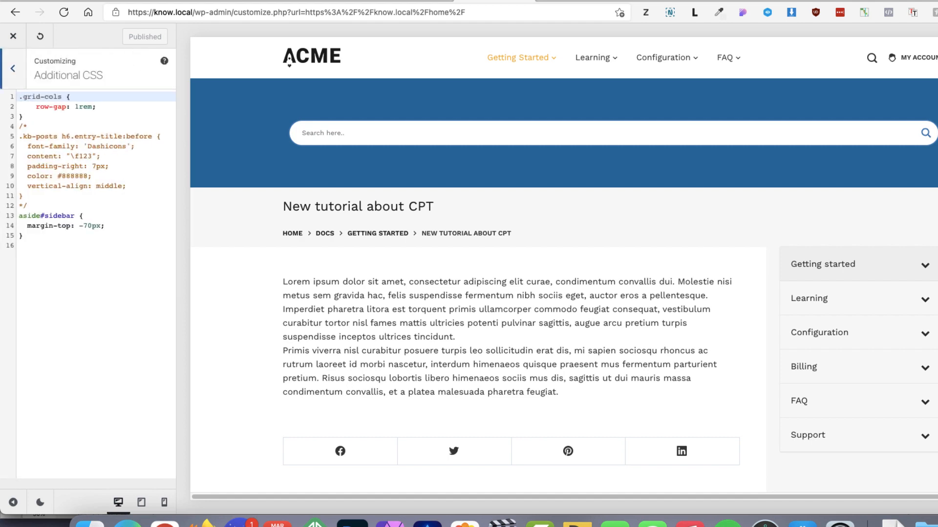
{"action": "left_click_drag", "start_coordinate": [28, 126], "coordinate": [19, 127]}
{"action": "key", "text": "BackSpace"}
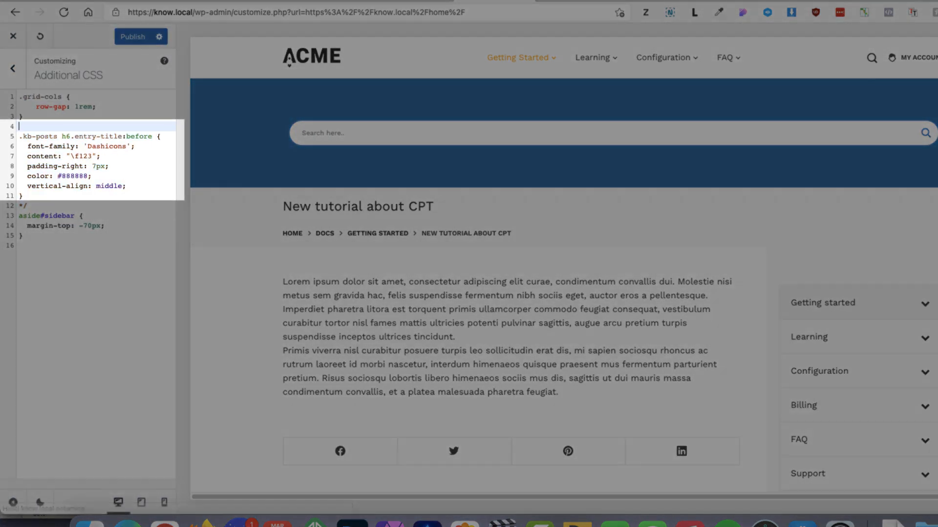
{"action": "left_click_drag", "start_coordinate": [28, 207], "coordinate": [18, 206]}
{"action": "key", "text": "BackSpace"}
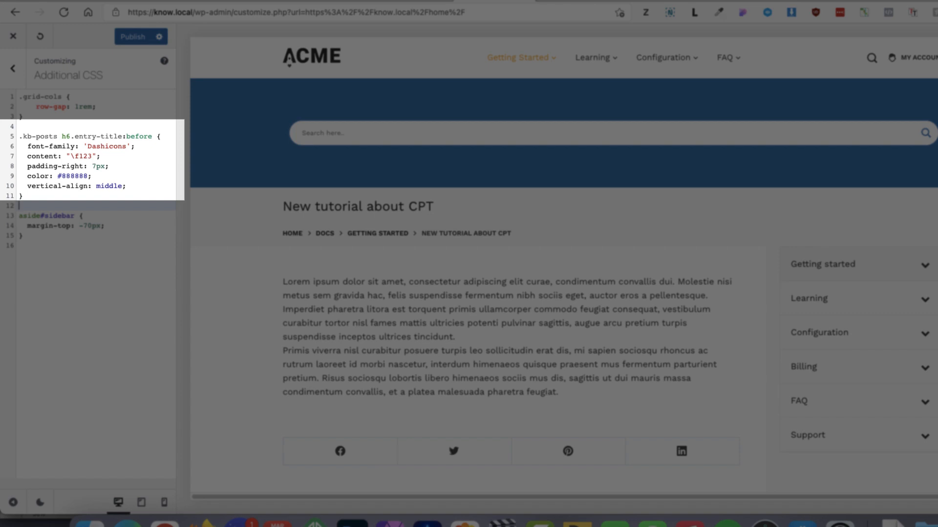
Inspect the rule's Dashicons content line and look up the CSS code of the dashicons-admin-site-alt2 icon on the Dashicons page
{"action": "left_click_drag", "start_coordinate": [127, 147], "coordinate": [88, 147]}
{"action": "left_click_drag", "start_coordinate": [100, 156], "coordinate": [27, 157]}
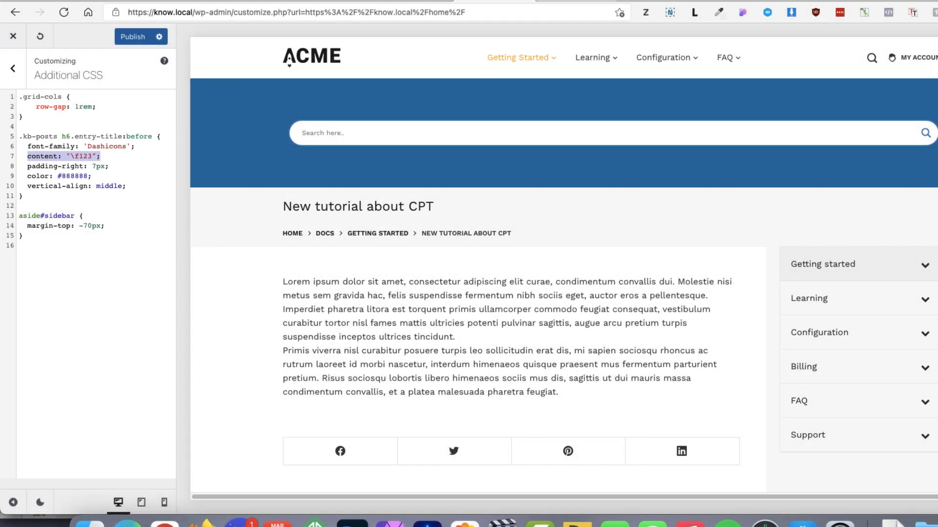
{"action": "left_click", "coordinate": [211, 145]}
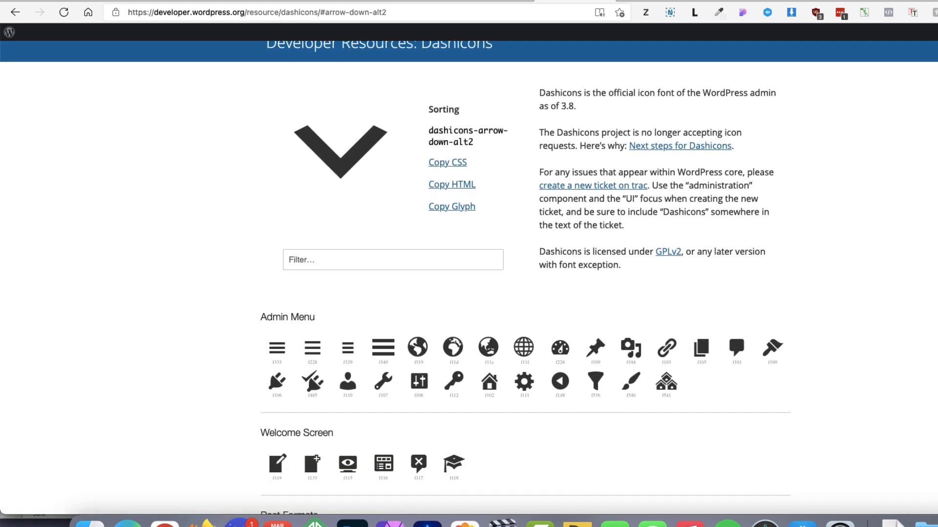
{"action": "scroll", "coordinate": [524, 280], "scroll_direction": "down", "scroll_amount": 2}
{"action": "scroll", "coordinate": [523, 280], "scroll_direction": "up", "scroll_amount": 1}
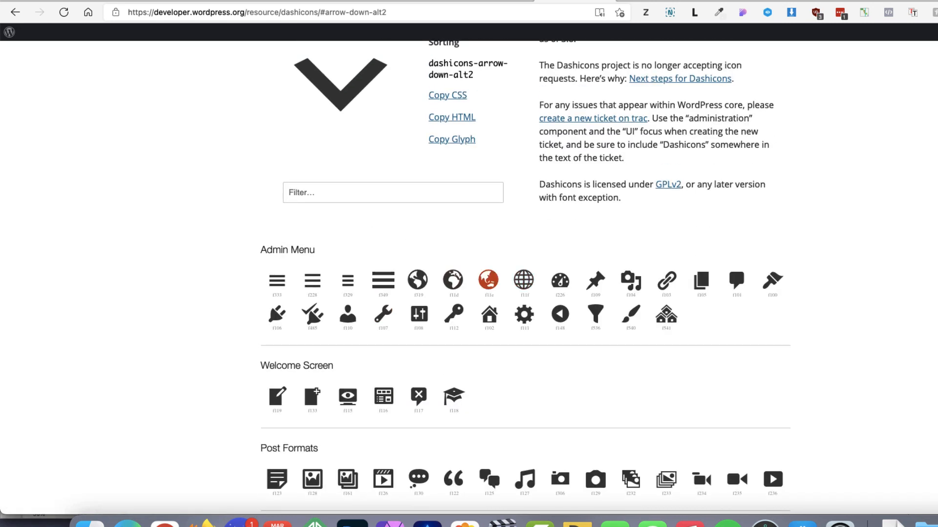
{"action": "left_click", "coordinate": [488, 280]}
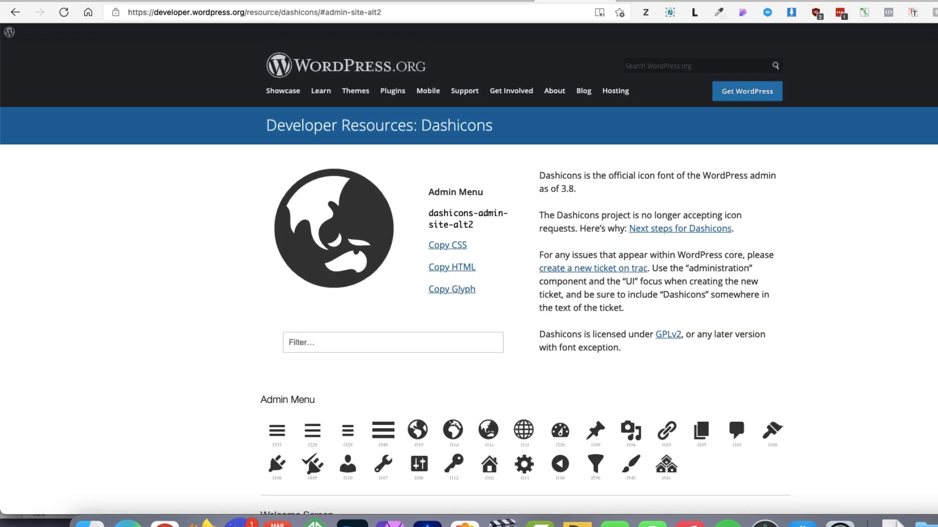
{"action": "left_click", "coordinate": [447, 245]}
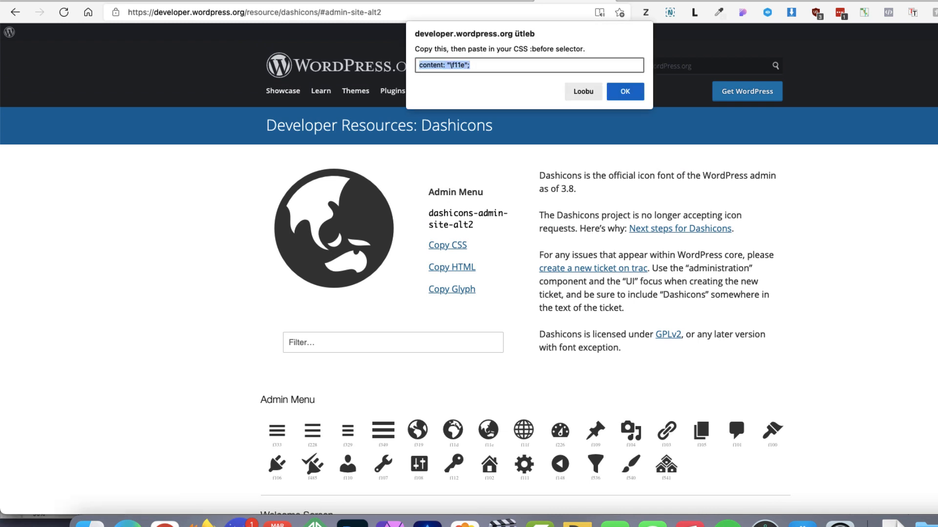
{"action": "left_click", "coordinate": [494, 0]}
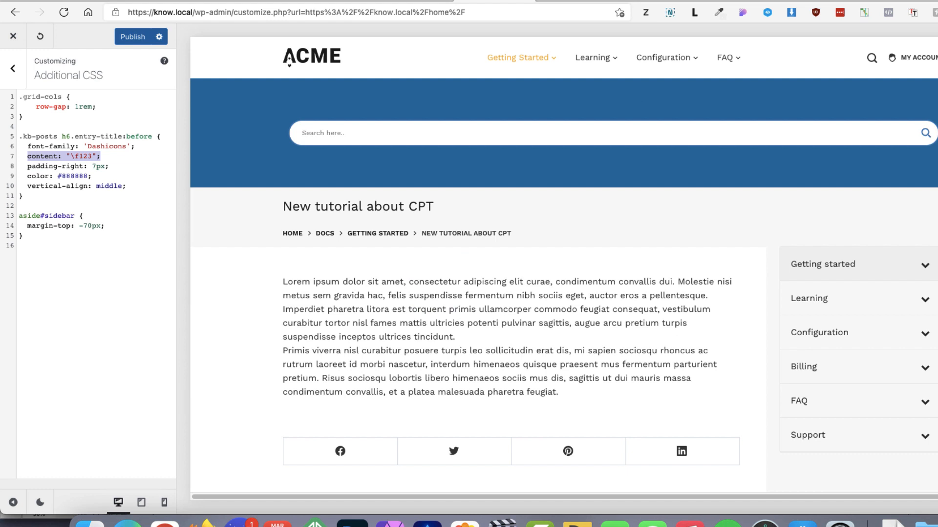
Back in the Customizer, preview the doc title icons on the Home page, publish the CSS and exit to the live page
{"action": "left_click_drag", "start_coordinate": [101, 156], "coordinate": [19, 157]}
{"action": "left_click", "coordinate": [312, 57]}
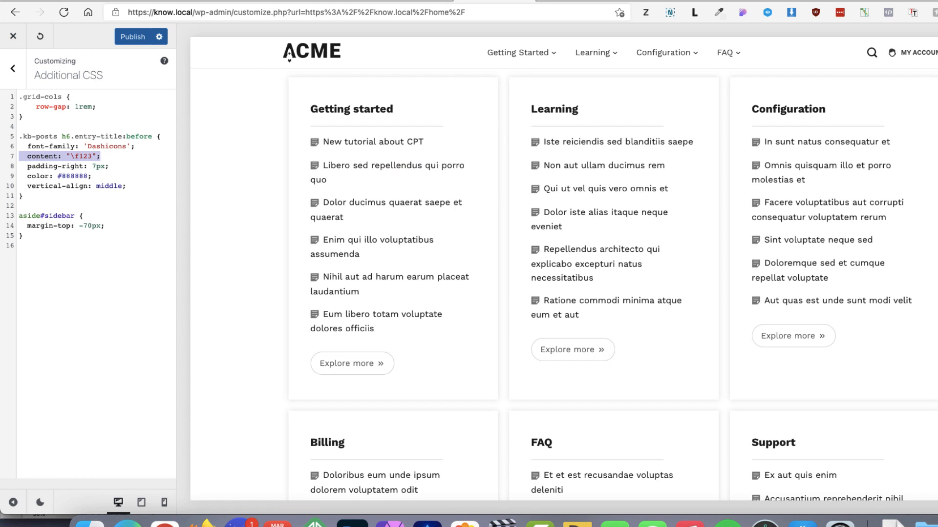
{"action": "left_click", "coordinate": [133, 36]}
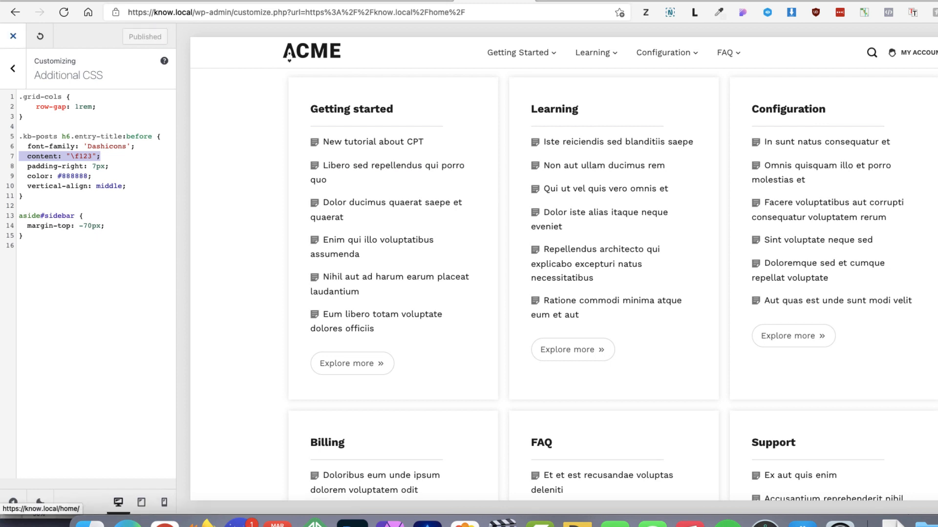
{"action": "left_click", "coordinate": [13, 35]}
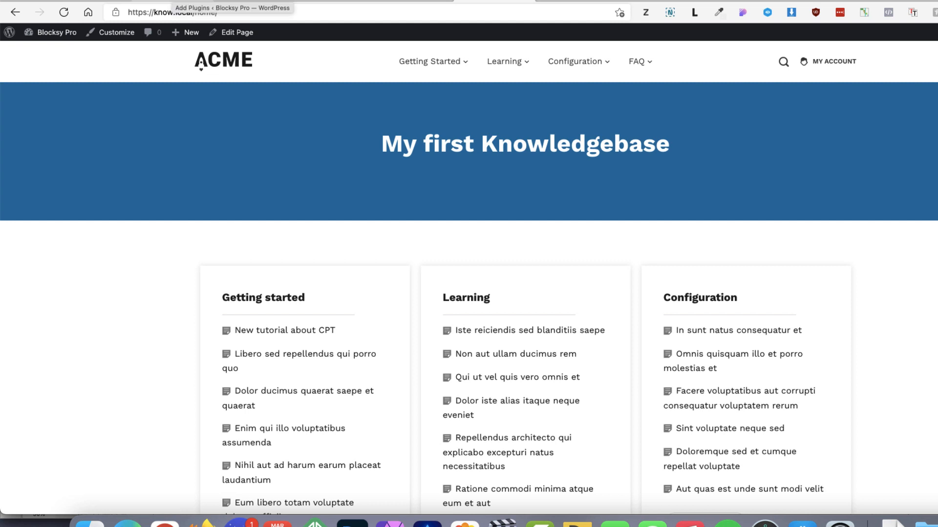
Switch to the Add Plugins page and search the plugin directory for "ajax search lite"
{"action": "left_click", "coordinate": [171, 1]}
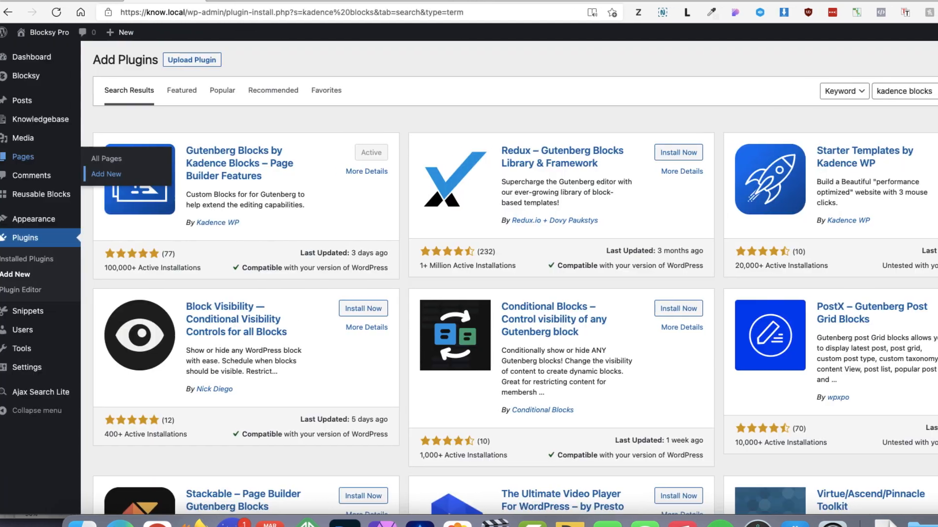
{"action": "left_click", "coordinate": [927, 91]}
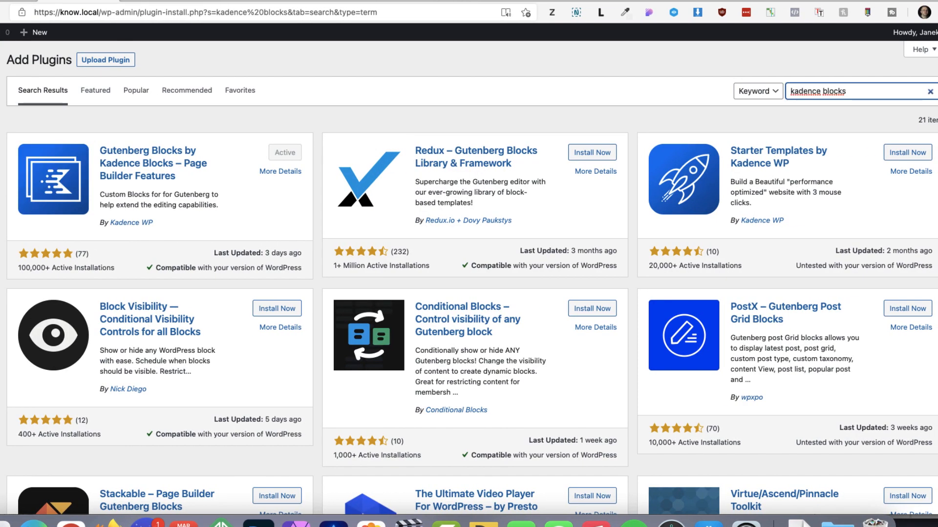
{"action": "left_click", "coordinate": [635, 113]}
{"action": "left_click_drag", "start_coordinate": [867, 92], "coordinate": [762, 91]}
{"action": "type", "text": "ajax search lite"}
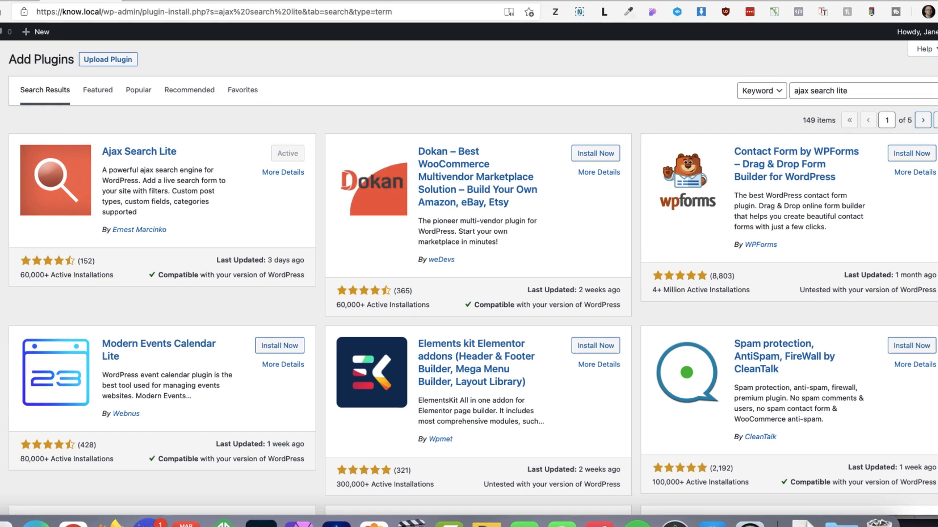
Open the Ajax Search Lite settings and add the Docs post type to the post types used for searching
{"action": "mouse_move", "coordinate": [31, 400]}
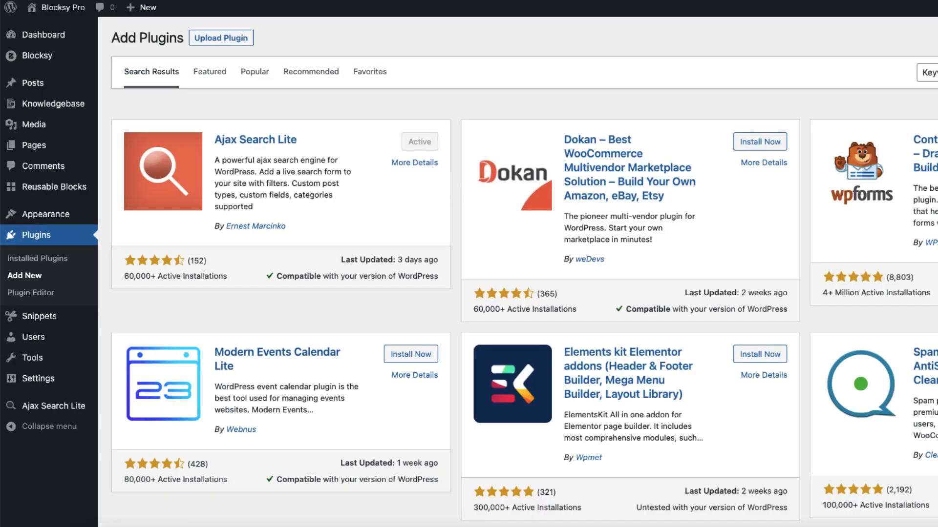
{"action": "mouse_move", "coordinate": [53, 406]}
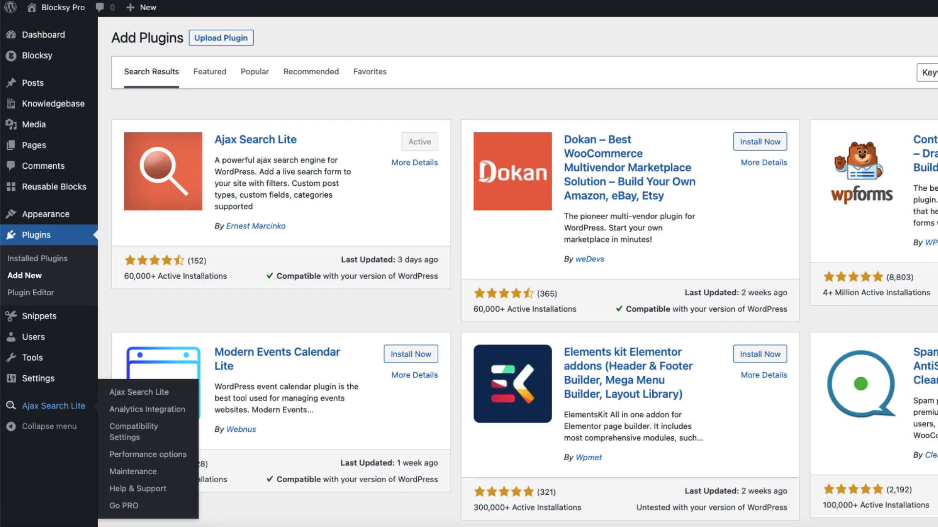
{"action": "left_click", "coordinate": [139, 392]}
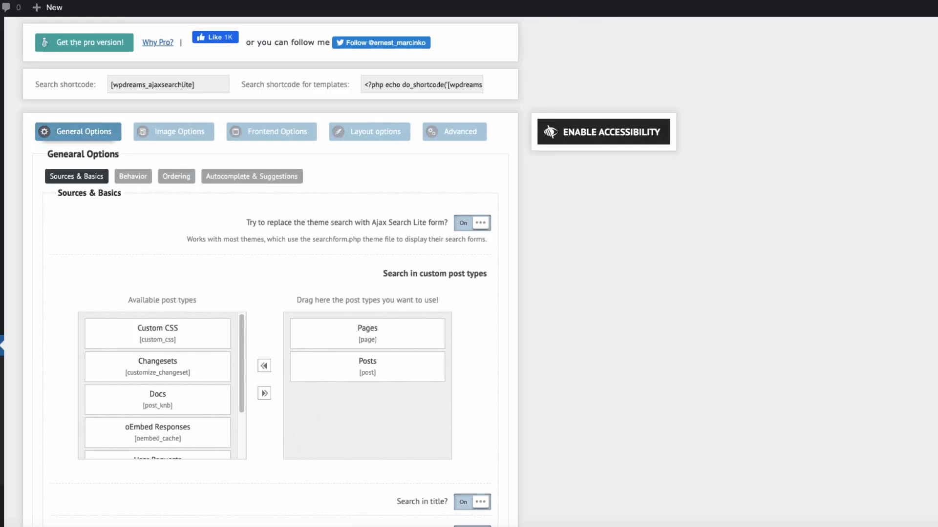
{"action": "left_click_drag", "start_coordinate": [158, 399], "coordinate": [367, 333]}
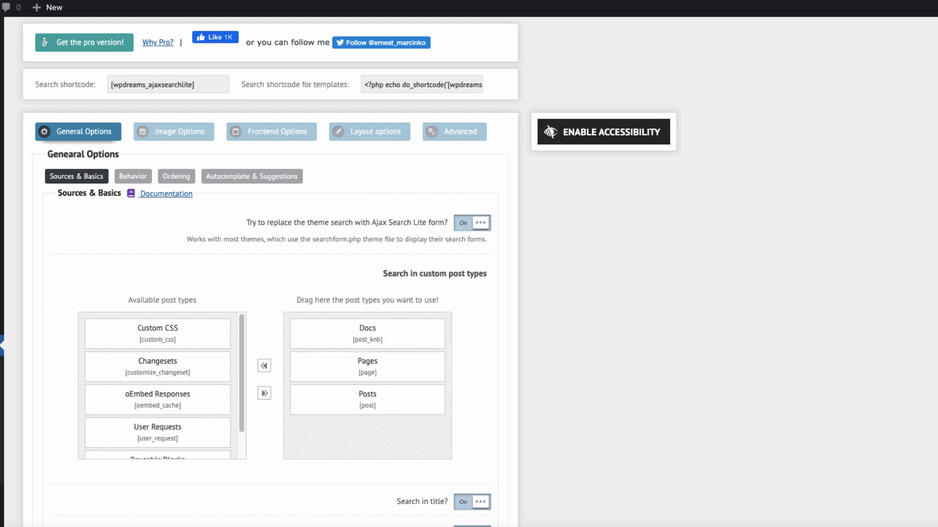
Remove the Pages and Posts post types from the search so only Docs is used for searching
{"action": "left_click_drag", "start_coordinate": [367, 367], "coordinate": [177, 378]}
{"action": "scroll", "coordinate": [269, 293], "scroll_direction": "down", "scroll_amount": 7}
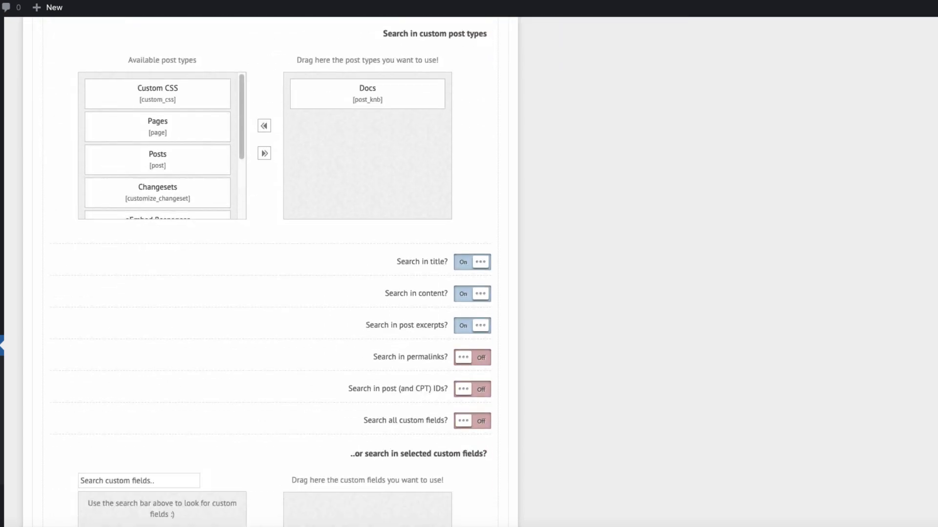
{"action": "scroll", "coordinate": [269, 293], "scroll_direction": "up", "scroll_amount": 7}
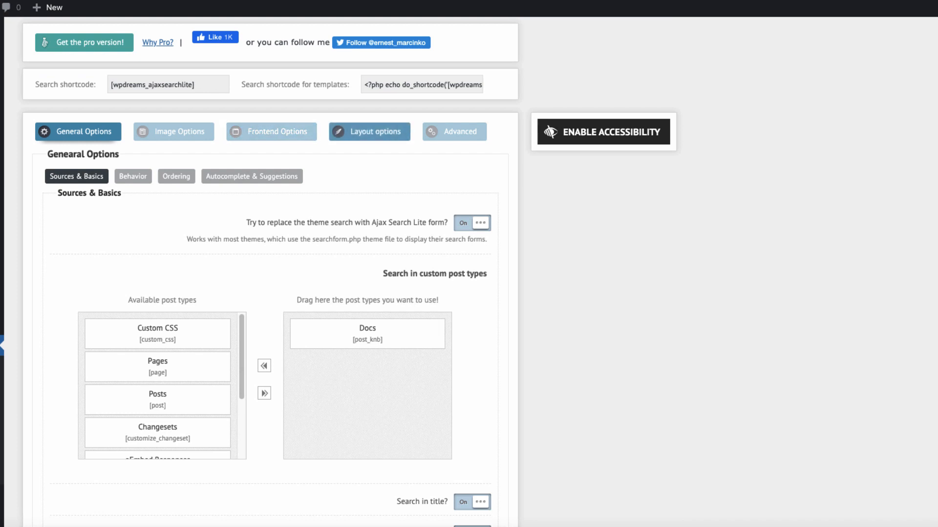
In the search layout options, keep the Curvy Blue theme and the Work sans font family, and save the settings
{"action": "left_click", "coordinate": [375, 131]}
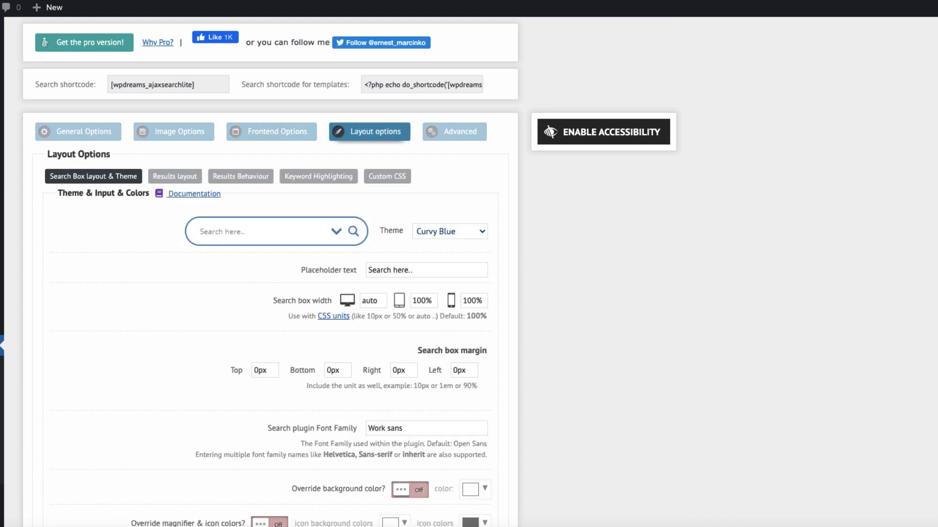
{"action": "left_click", "coordinate": [450, 231]}
{"action": "left_click", "coordinate": [435, 314]}
{"action": "scroll", "coordinate": [271, 293], "scroll_direction": "down", "scroll_amount": 2}
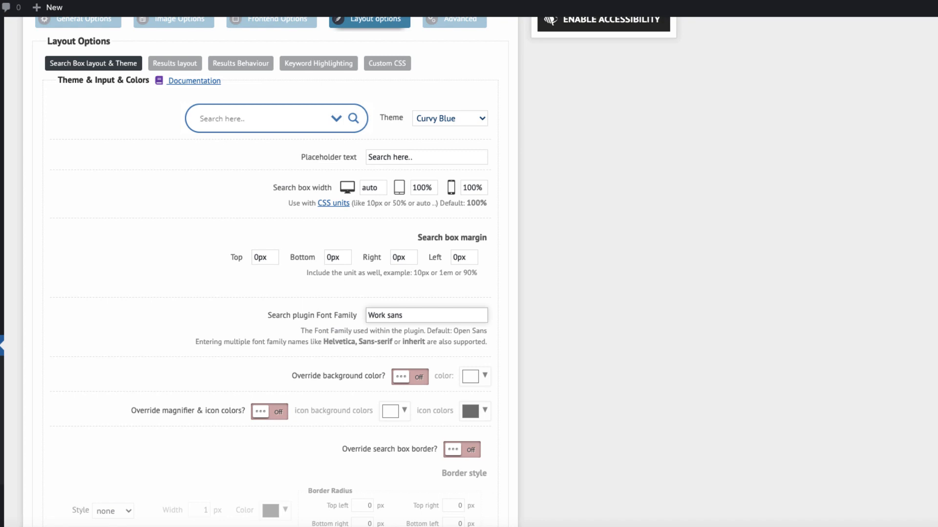
{"action": "left_click_drag", "start_coordinate": [404, 315], "coordinate": [366, 315]}
{"action": "left_click", "coordinate": [586, 312]}
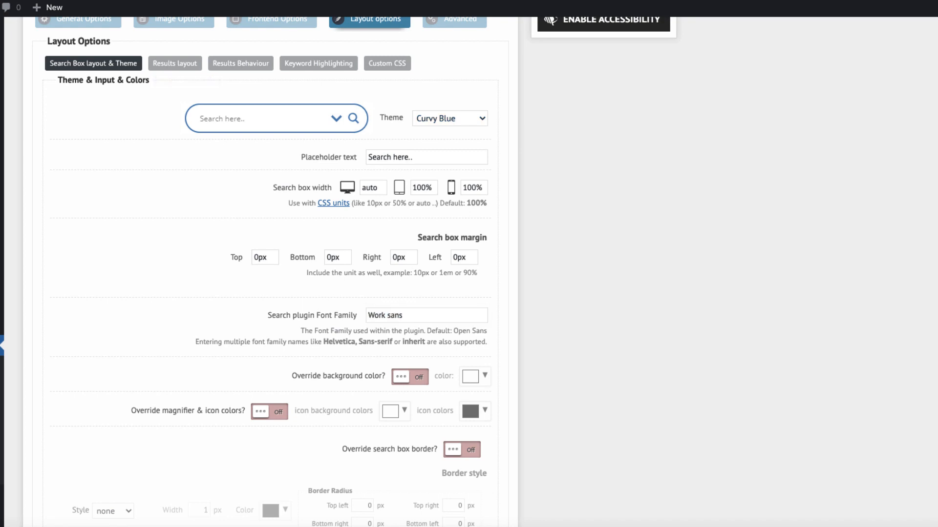
{"action": "scroll", "coordinate": [586, 313], "scroll_direction": "down", "scroll_amount": 15}
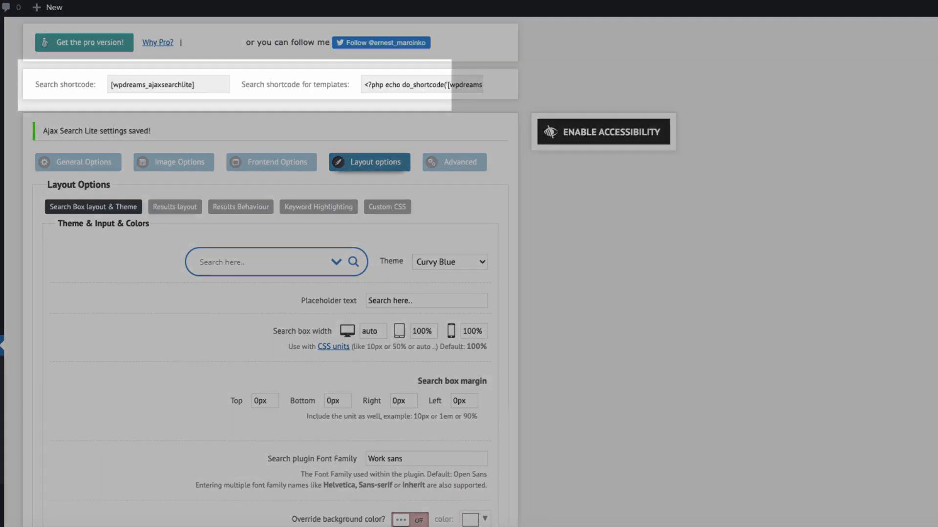
Copy the search shortcode, insert it as [wpdreams_ajaxsearchlite] in a Shortcode block below the Home page's "My first Knowledgebase" heading, and update the page
{"action": "left_click_drag", "start_coordinate": [207, 85], "coordinate": [110, 85]}
{"action": "key", "text": "ctrl+c"}
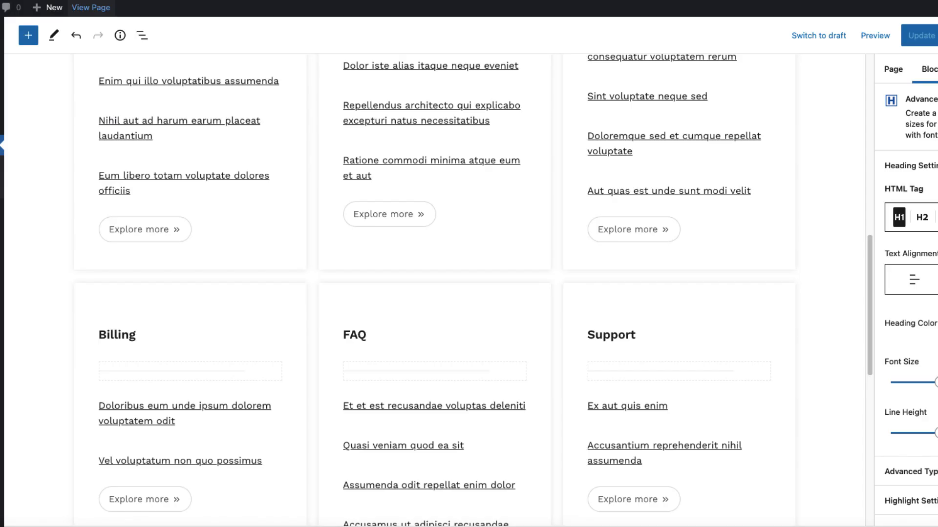
{"action": "scroll", "coordinate": [520, 288], "scroll_direction": "up", "scroll_amount": 10}
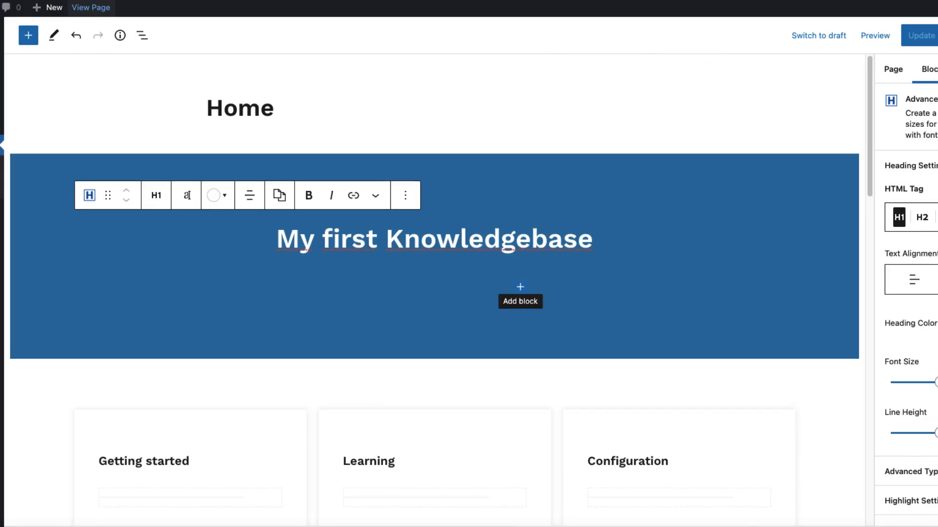
{"action": "left_click", "coordinate": [521, 287]}
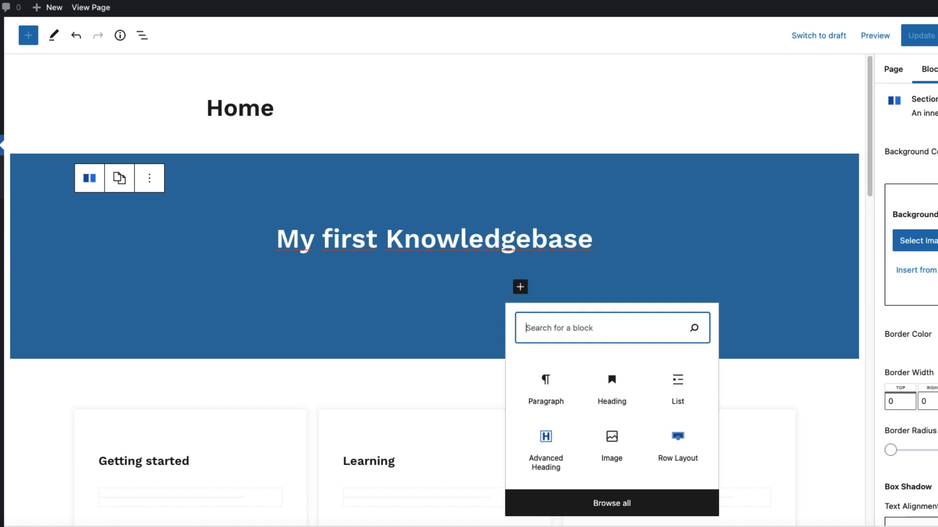
{"action": "type", "text": "short"}
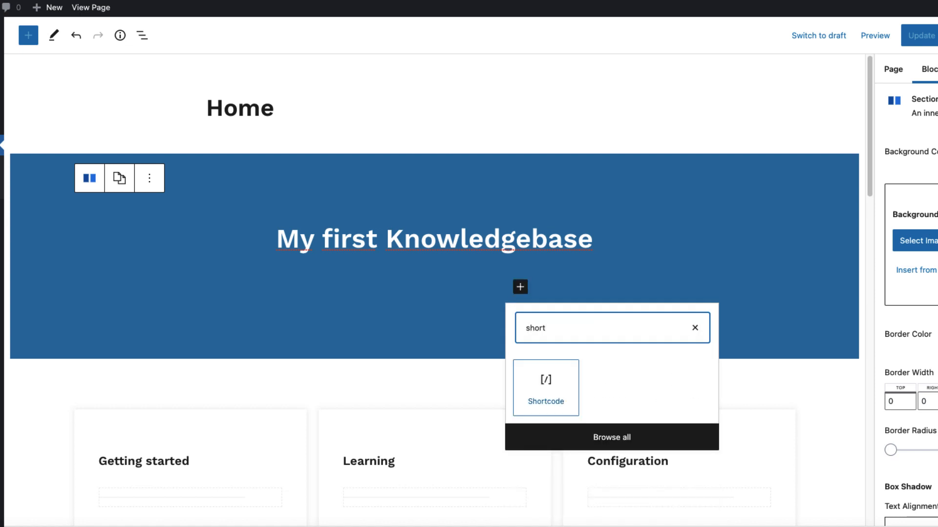
{"action": "key", "text": "Tab"}
{"action": "key", "text": "Return"}
{"action": "key", "text": "ctrl+v"}
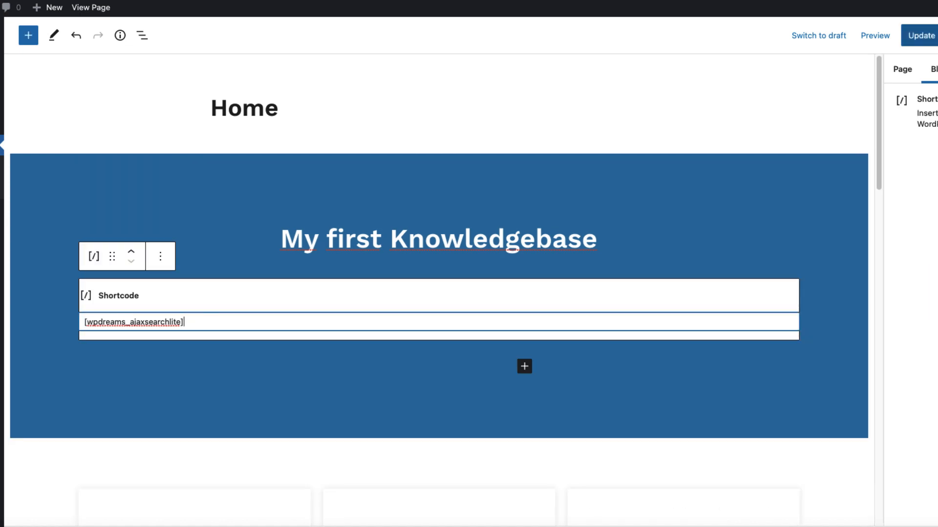
{"action": "left_click", "coordinate": [921, 36]}
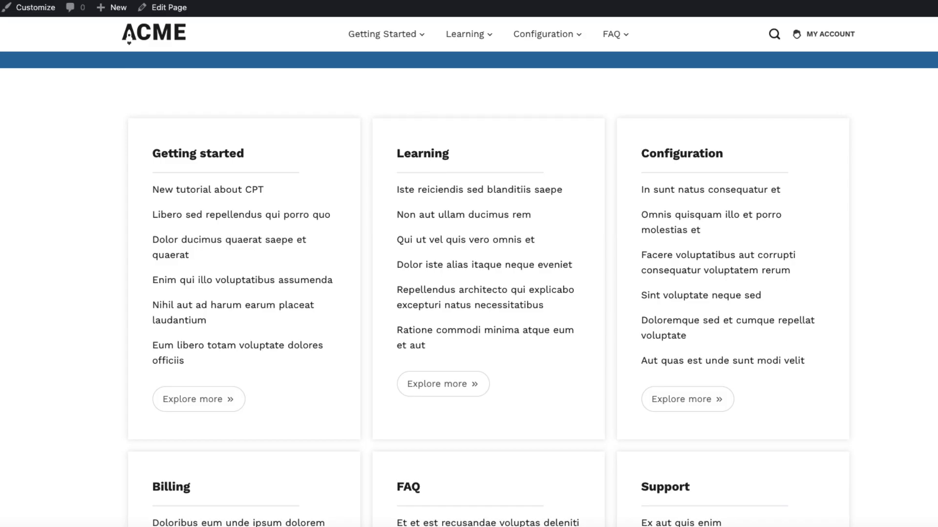
Test the live search on the Home page with "new t", open the New tutorial about CPT doc and expand its sidebar accordion sections
{"action": "scroll", "coordinate": [469, 293], "scroll_direction": "up", "scroll_amount": 5}
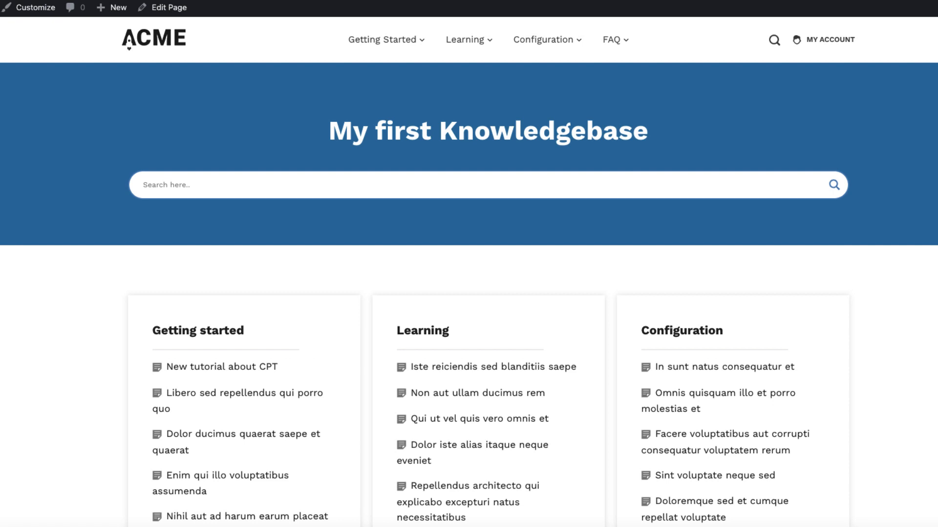
{"action": "type", "text": "new t"}
{"action": "key", "text": "Down"}
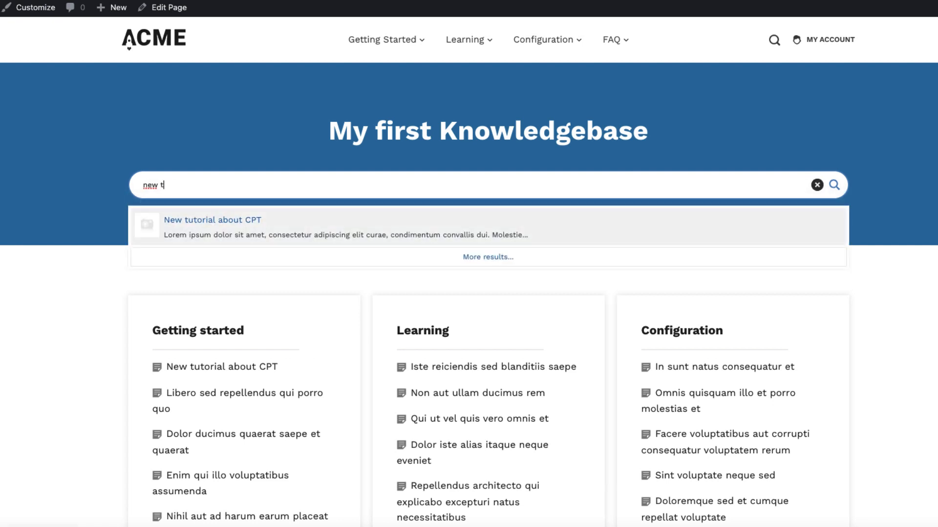
{"action": "key", "text": "Return"}
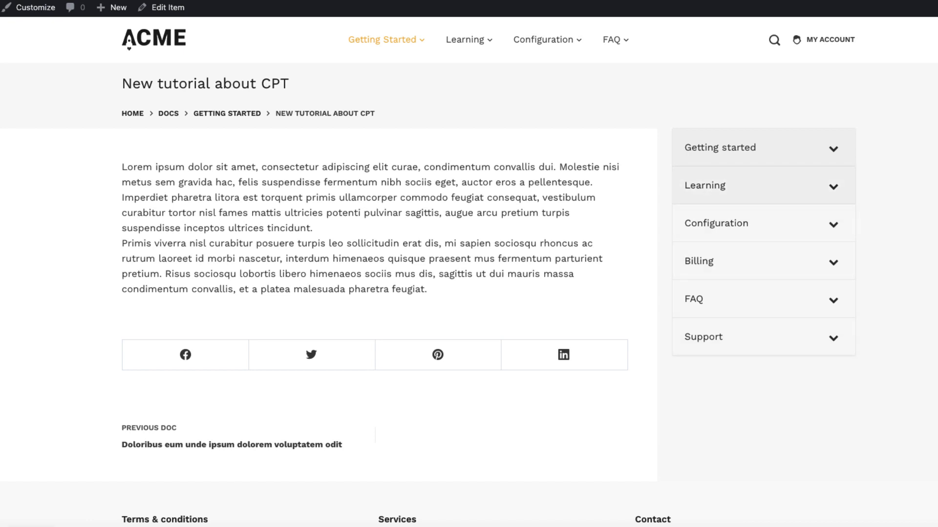
{"action": "left_click", "coordinate": [763, 148]}
{"action": "left_click", "coordinate": [764, 345]}
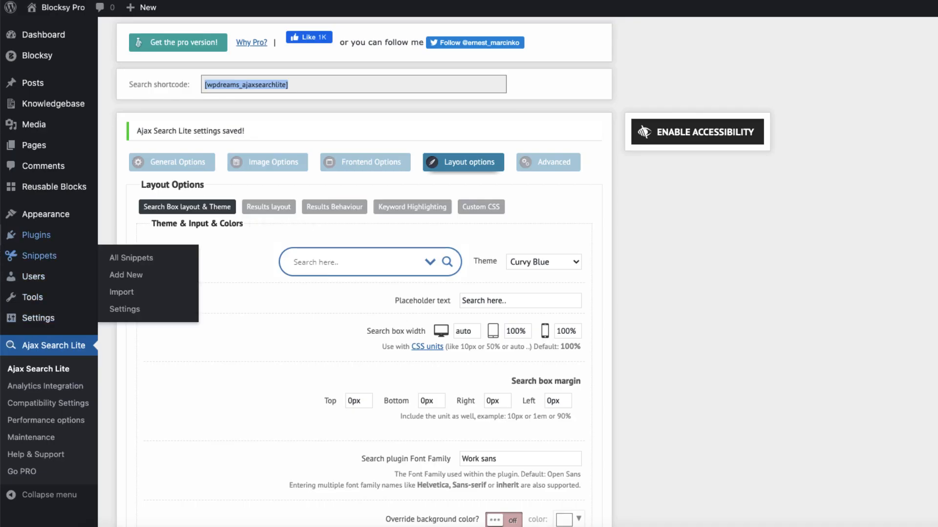
Look up the Bellows Accordion Menu plugin on the Add Plugins page, and open the Bellows Menu settings
{"action": "mouse_move", "coordinate": [36, 235]}
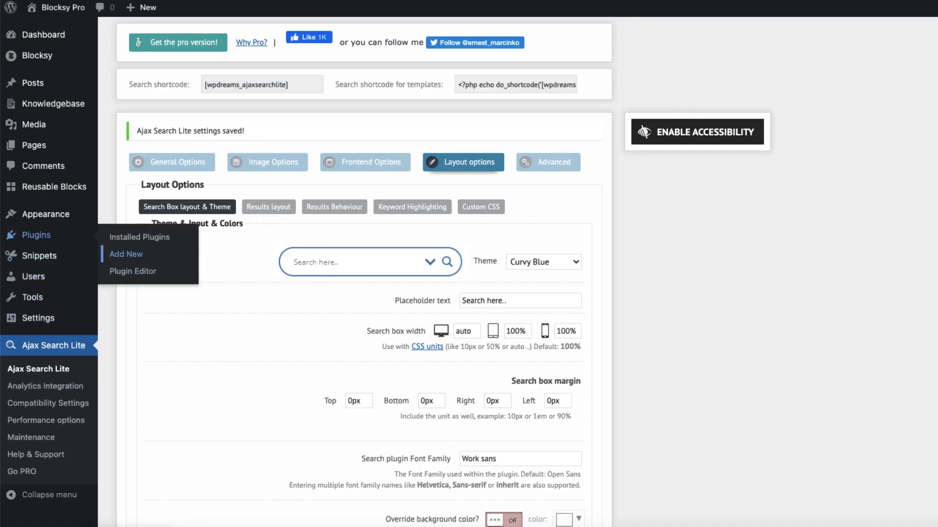
{"action": "left_click", "coordinate": [126, 254]}
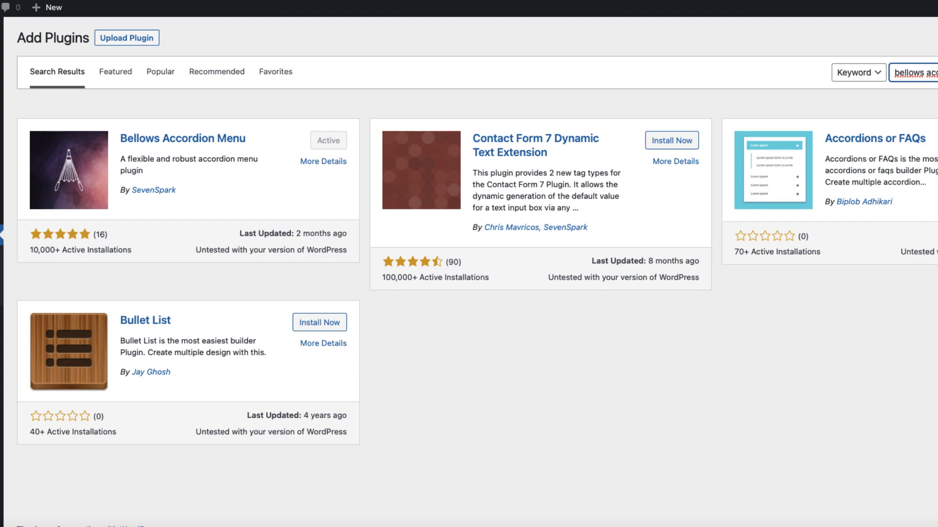
{"action": "mouse_move", "coordinate": [42, 214]}
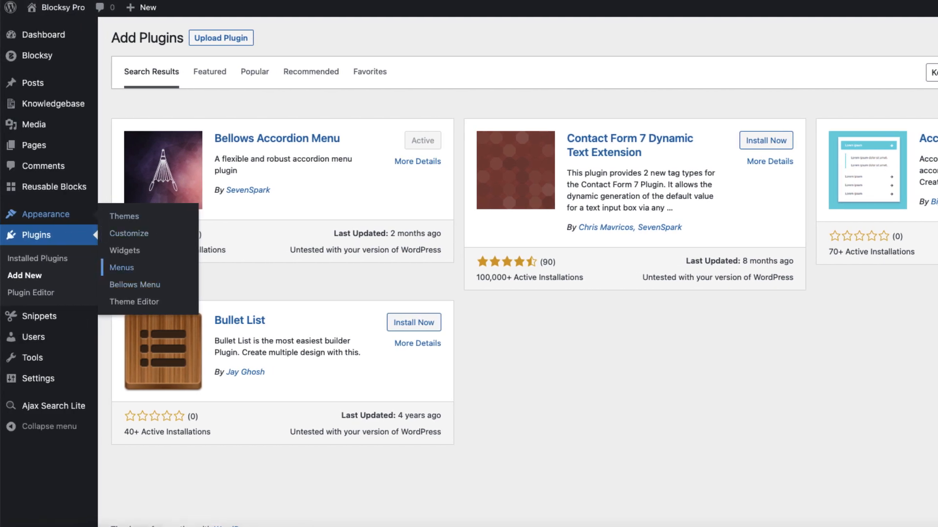
{"action": "left_click", "coordinate": [134, 285]}
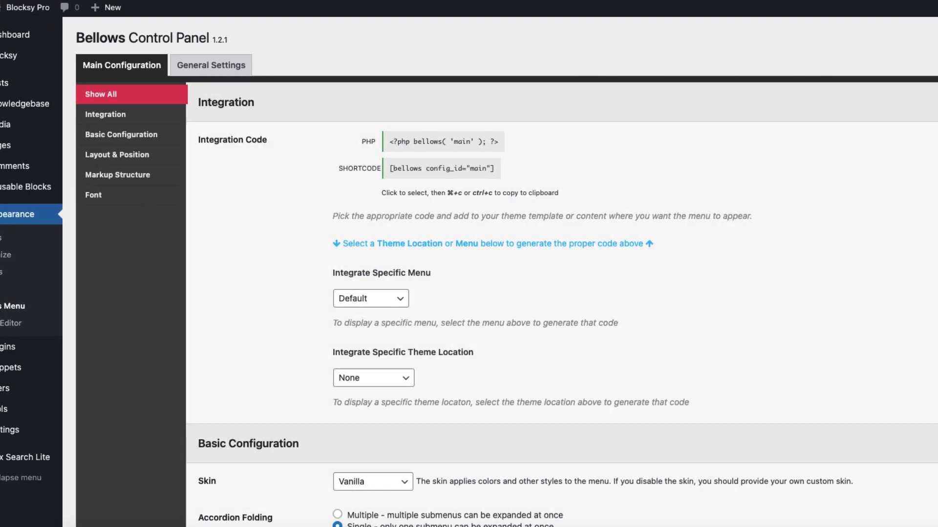
Set the Bellows skin to None (Disable), and check the Getting started section in the doc page's sidebar accordion
{"action": "scroll", "coordinate": [469, 272], "scroll_direction": "down", "scroll_amount": 5}
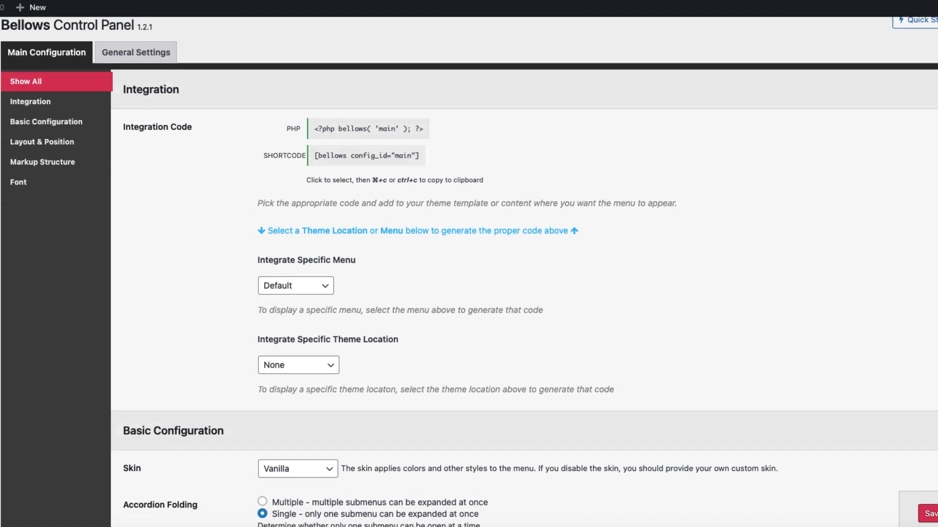
{"action": "left_click", "coordinate": [298, 267]}
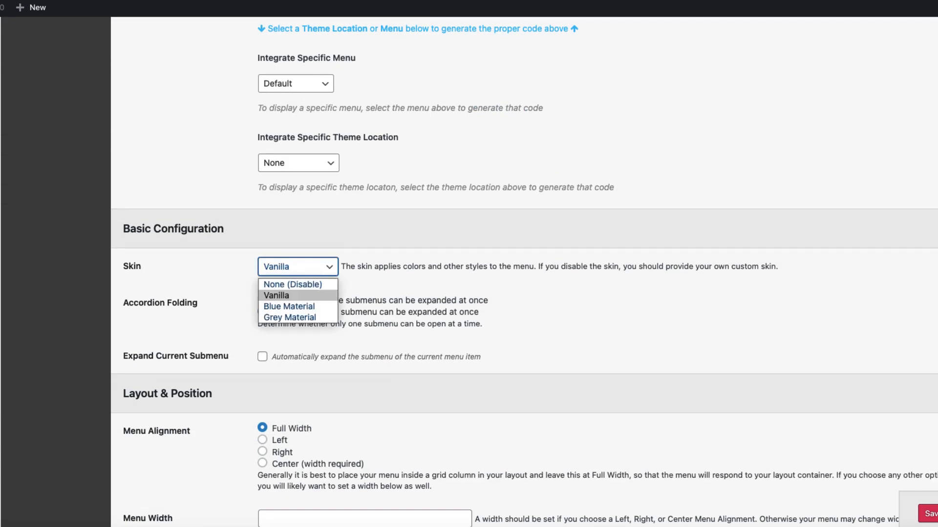
{"action": "left_click", "coordinate": [293, 285]}
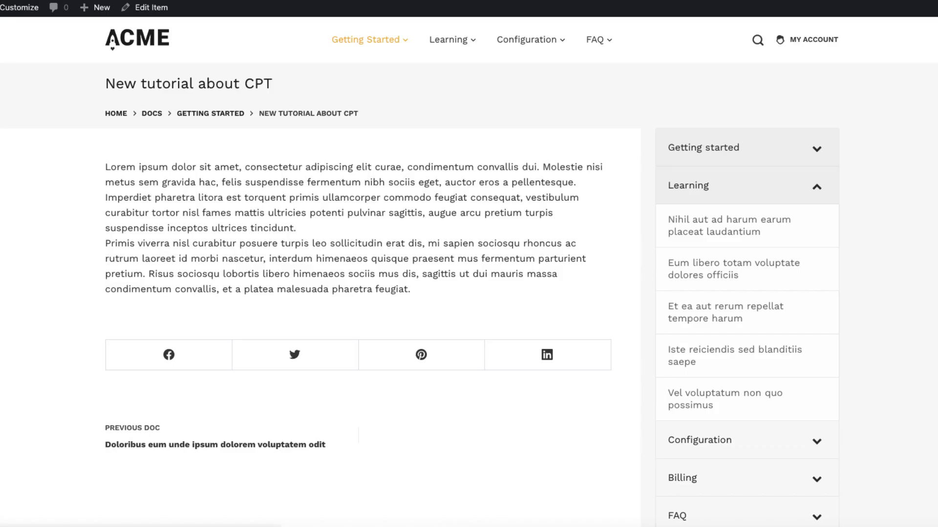
{"action": "left_click", "coordinate": [816, 149]}
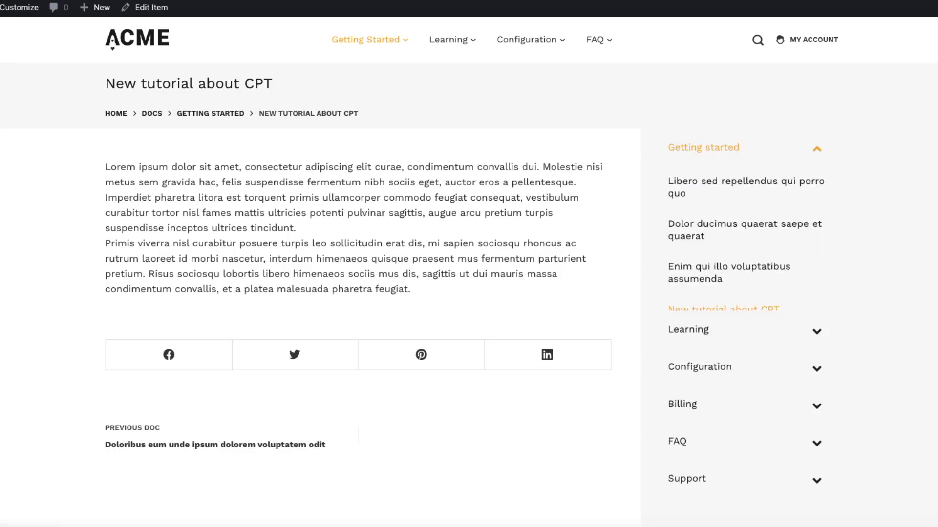
{"action": "left_click", "coordinate": [817, 149]}
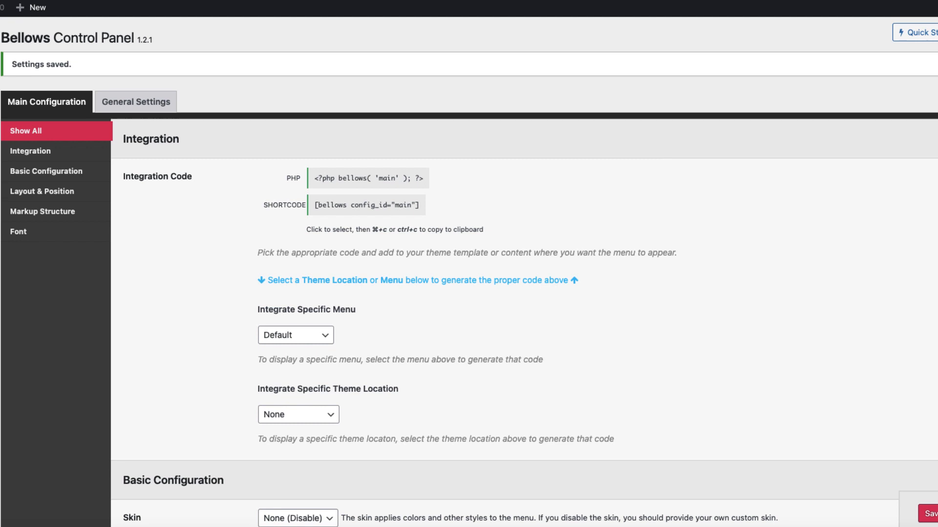
Change the Bellows skin to Grey Material in the basic configuration
{"action": "scroll", "coordinate": [523, 274], "scroll_direction": "down", "scroll_amount": 5}
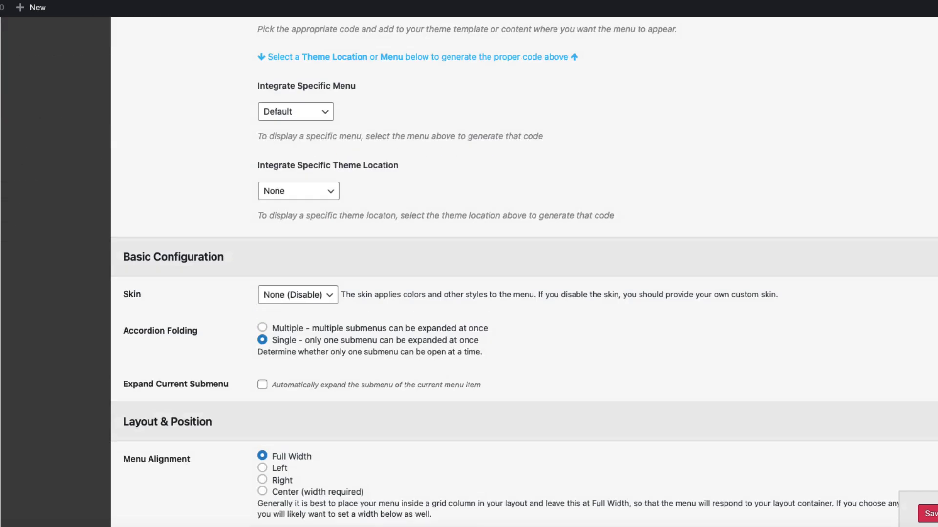
{"action": "scroll", "coordinate": [523, 274], "scroll_direction": "down", "scroll_amount": 2}
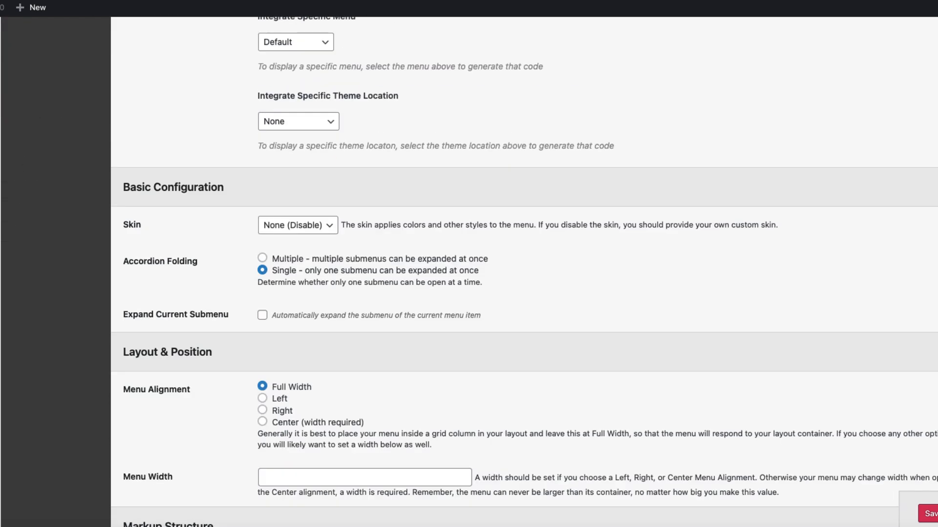
{"action": "scroll", "coordinate": [522, 274], "scroll_direction": "up", "scroll_amount": 6}
{"action": "scroll", "coordinate": [523, 273], "scroll_direction": "down", "scroll_amount": 3}
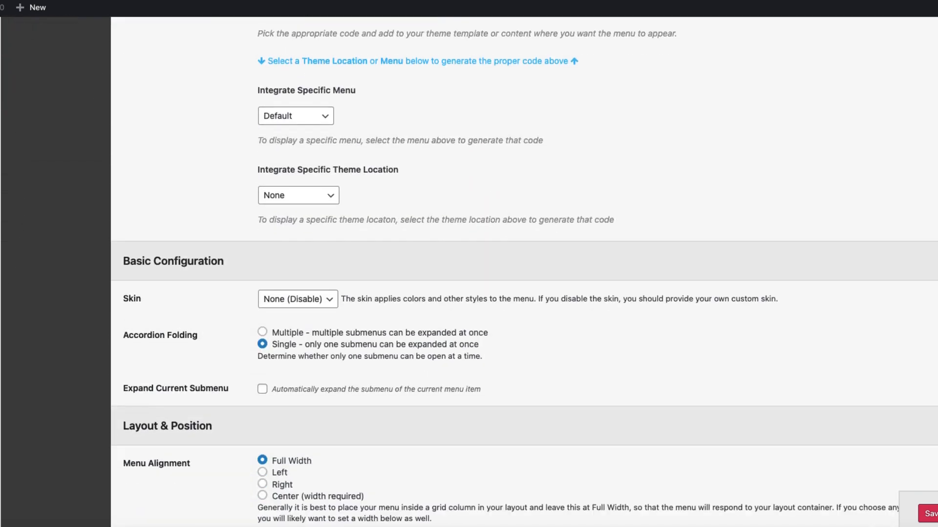
{"action": "left_click", "coordinate": [297, 299]}
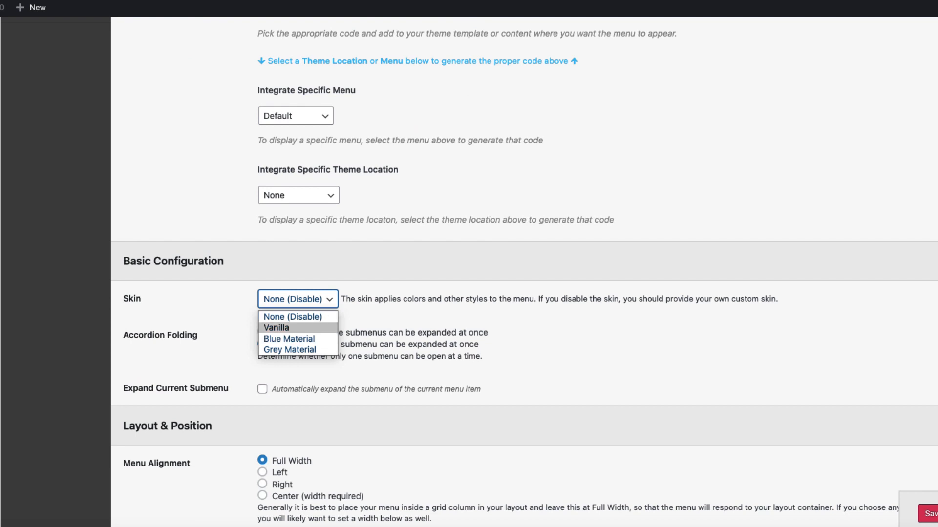
{"action": "left_click", "coordinate": [297, 350]}
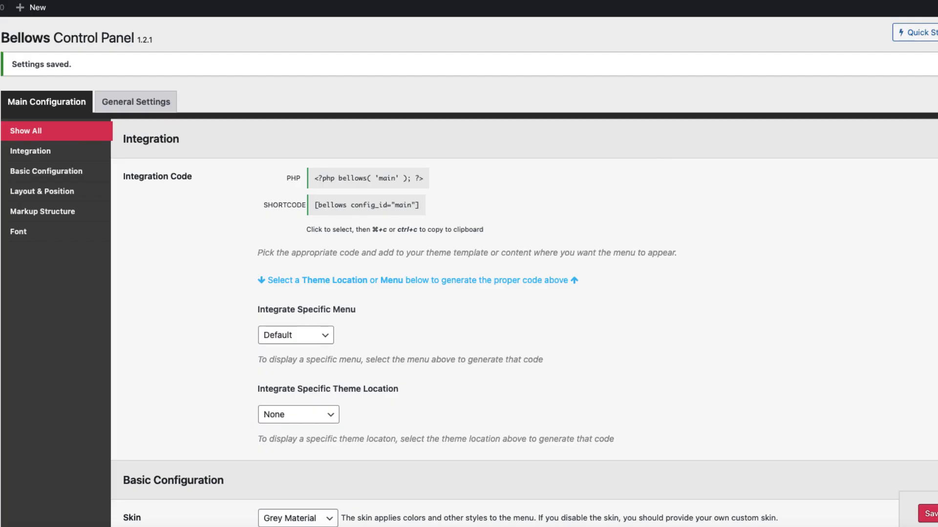
Change the Bellows skin to Blue Material and save the settings
{"action": "scroll", "coordinate": [468, 293], "scroll_direction": "down", "scroll_amount": 3}
{"action": "left_click", "coordinate": [297, 352]}
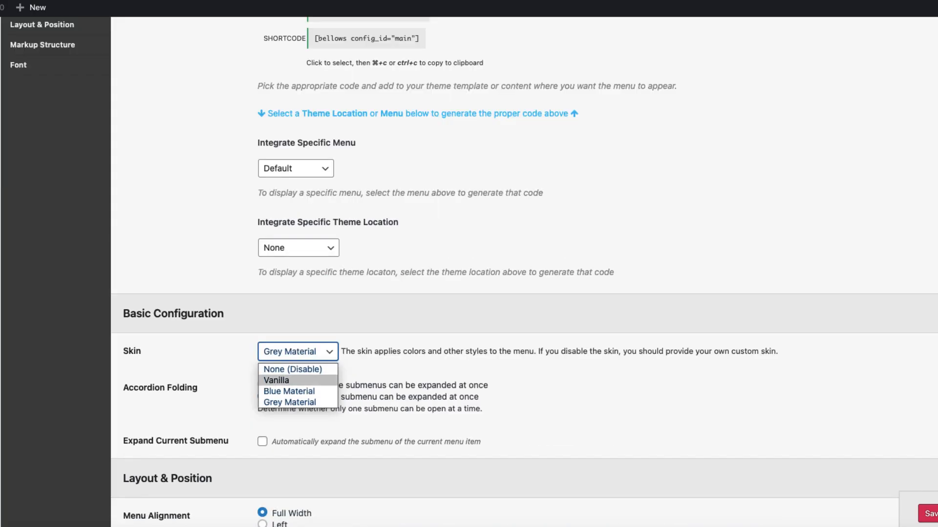
{"action": "left_click", "coordinate": [293, 389]}
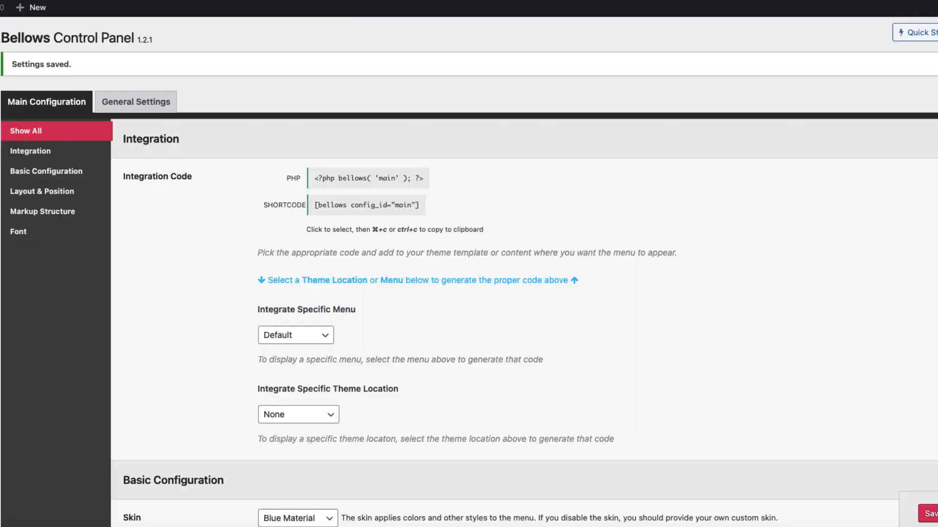
Set the Bellows skin back to Vanilla and save the settings
{"action": "scroll", "coordinate": [469, 293], "scroll_direction": "down", "scroll_amount": 3}
{"action": "left_click", "coordinate": [297, 334]}
{"action": "left_click", "coordinate": [285, 364]}
{"action": "left_click", "coordinate": [930, 514]}
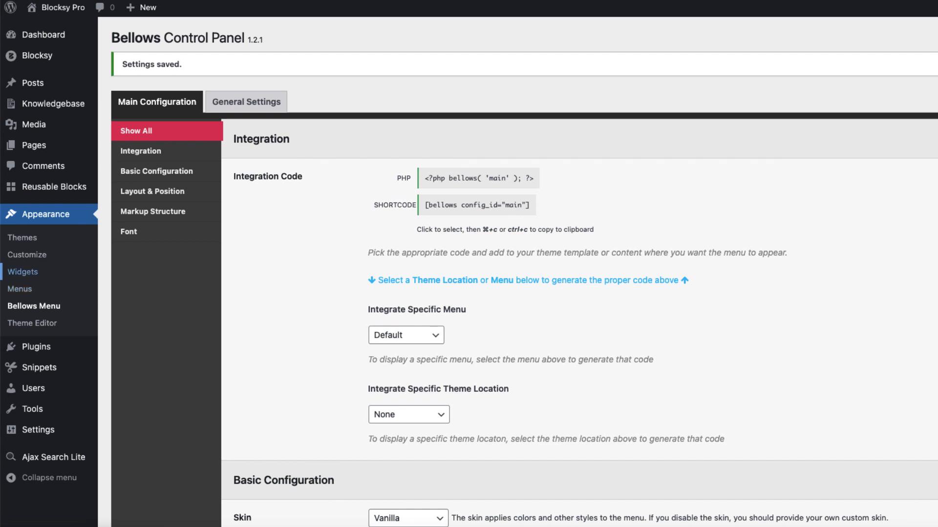
Add the Bellows Accordion - Standard Menu widget to the Main Sidebar, assign it the Main menu and save it
{"action": "left_click", "coordinate": [23, 272]}
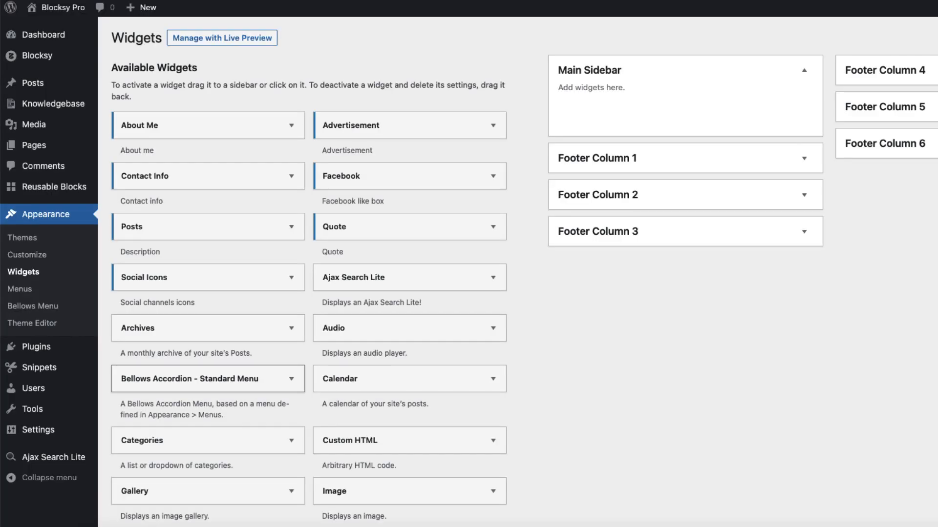
{"action": "left_click_drag", "start_coordinate": [196, 377], "coordinate": [659, 111]}
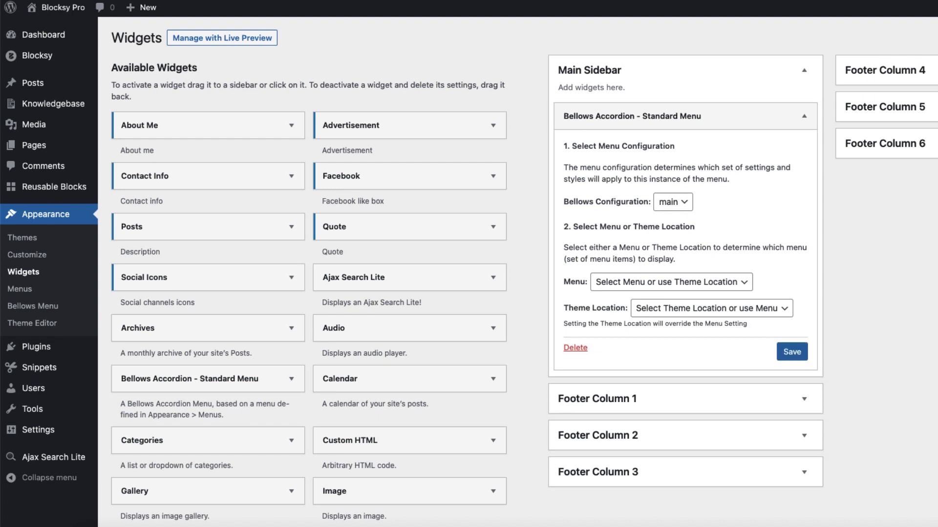
{"action": "left_click", "coordinate": [671, 282]}
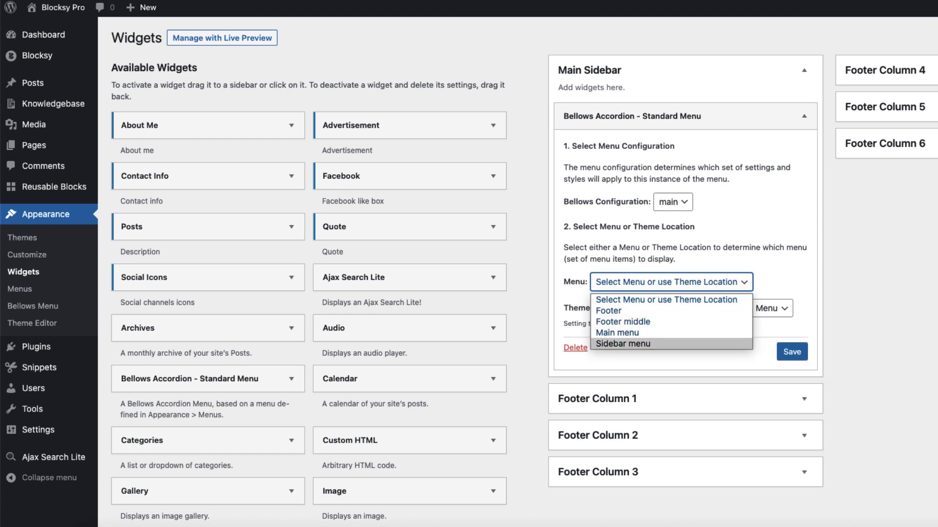
{"action": "left_click", "coordinate": [645, 333]}
{"action": "left_click", "coordinate": [792, 351]}
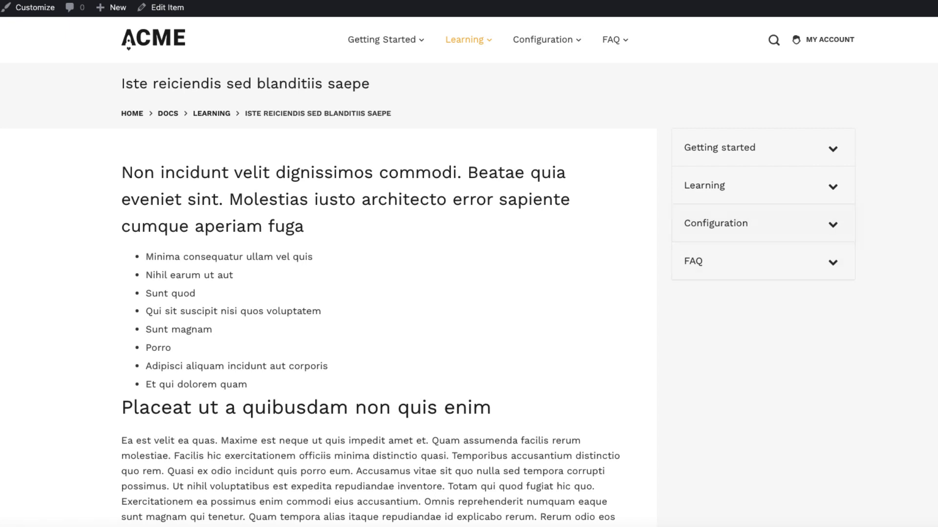
Expand the Getting started and Learning sections of the sidebar accordion on the live doc page
{"action": "left_click", "coordinate": [762, 147]}
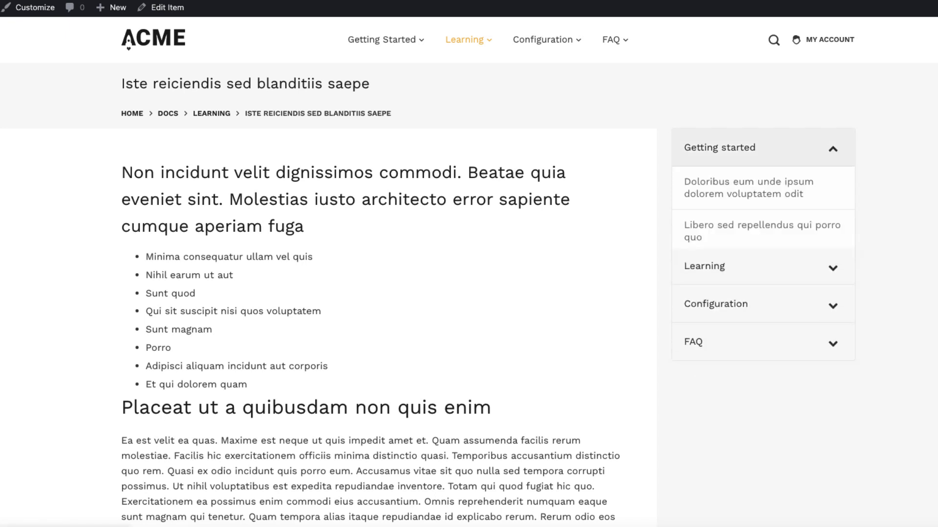
{"action": "left_click", "coordinate": [763, 185]}
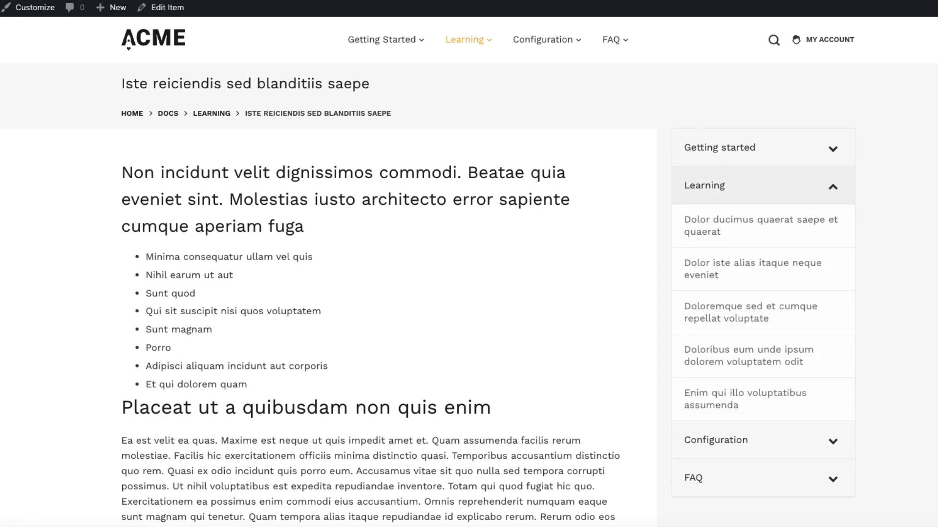
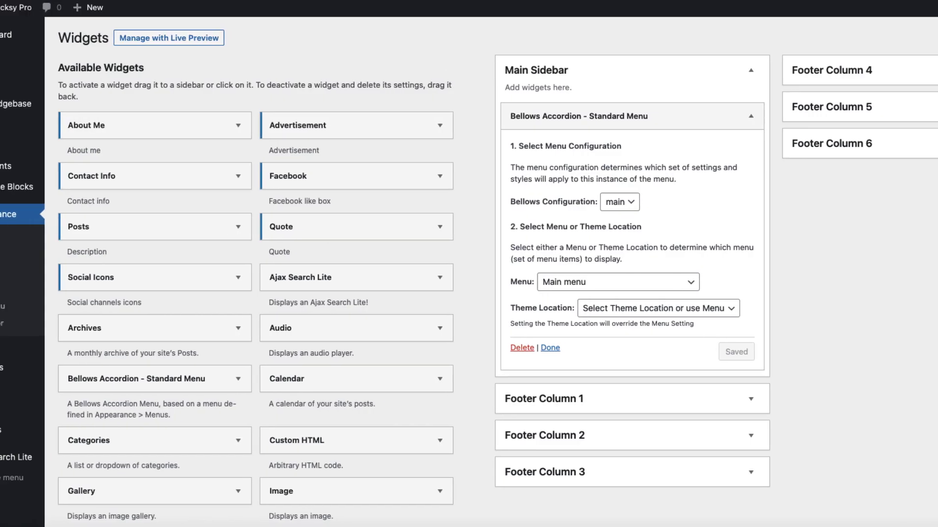
Start a new reusable block titled TOC and insert the existing TOC table of contents block into it
{"action": "mouse_move", "coordinate": [36, 346]}
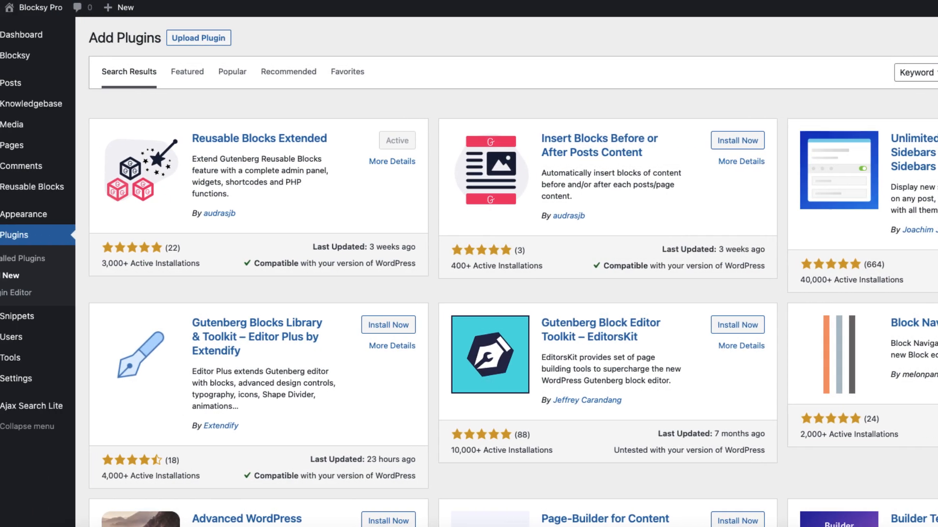
{"action": "mouse_move", "coordinate": [54, 187]}
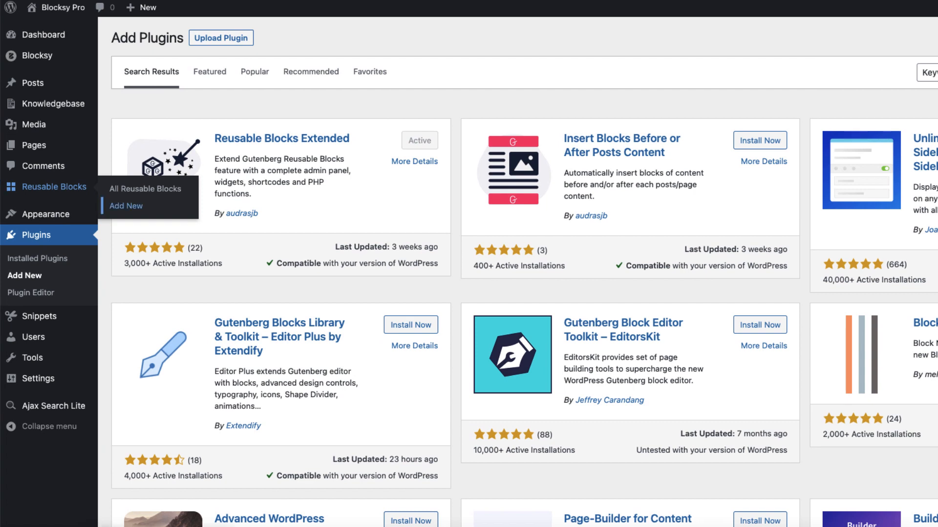
{"action": "left_click", "coordinate": [126, 206]}
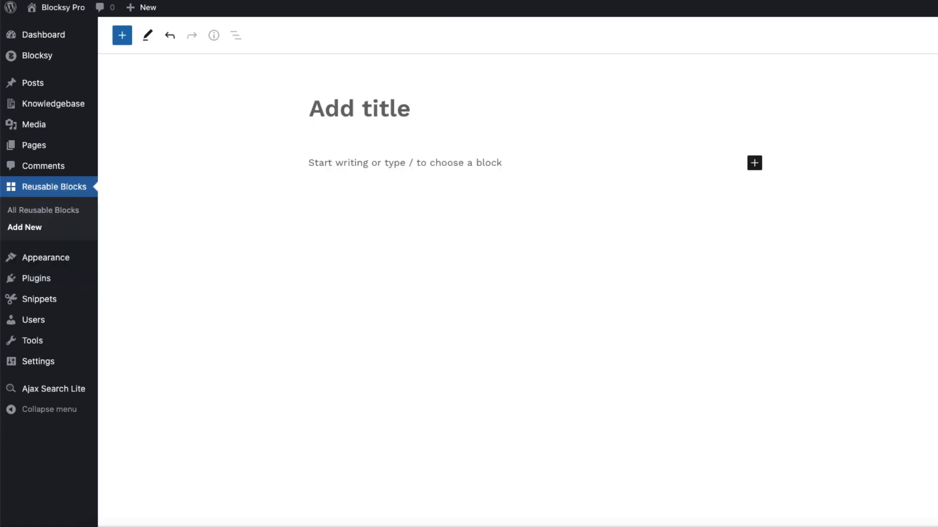
{"action": "type", "text": "TOC"}
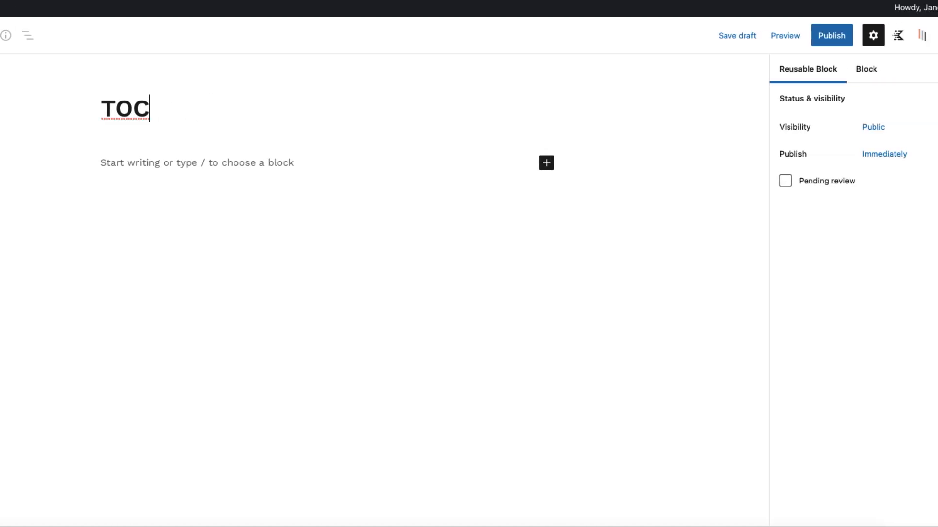
{"action": "key", "text": "Return"}
{"action": "type", "text": "/"}
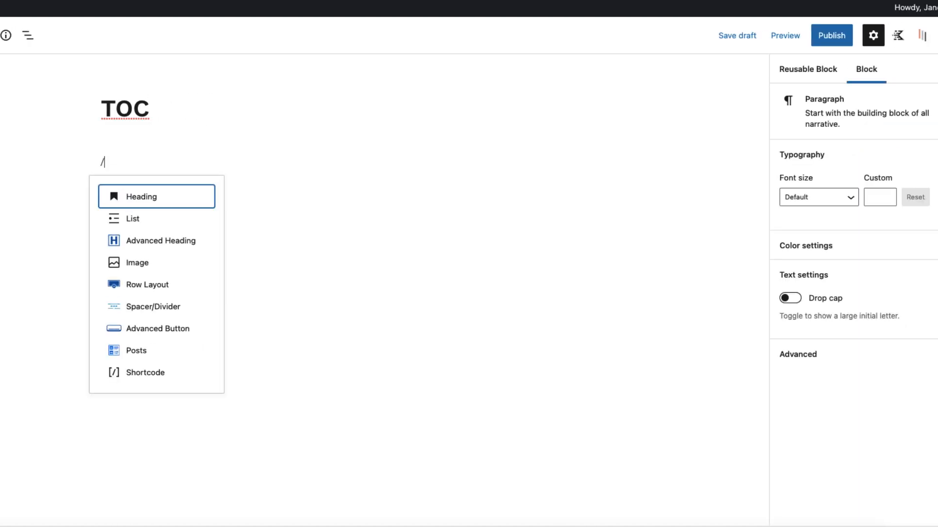
{"action": "type", "text": "toc"}
{"action": "key", "text": "Return"}
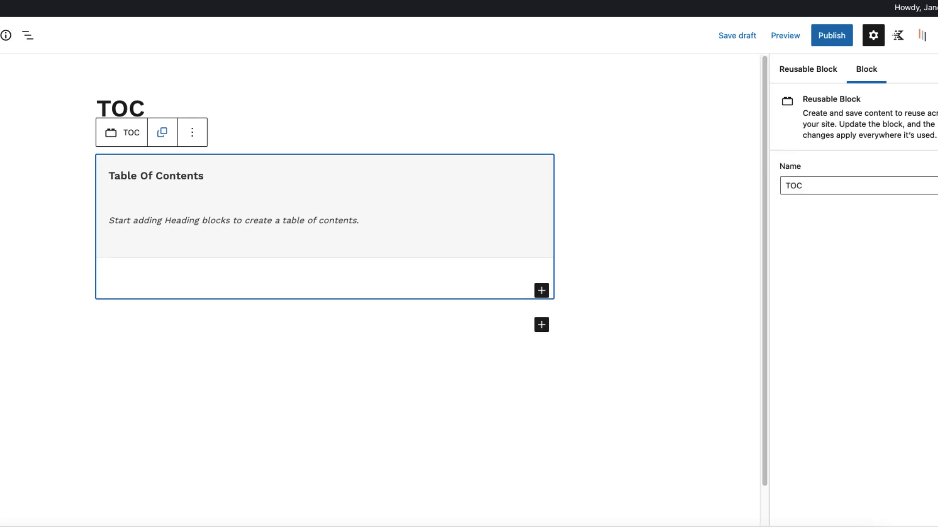
Examine the title and container settings of the Table of Contents block
{"action": "left_click", "coordinate": [324, 206]}
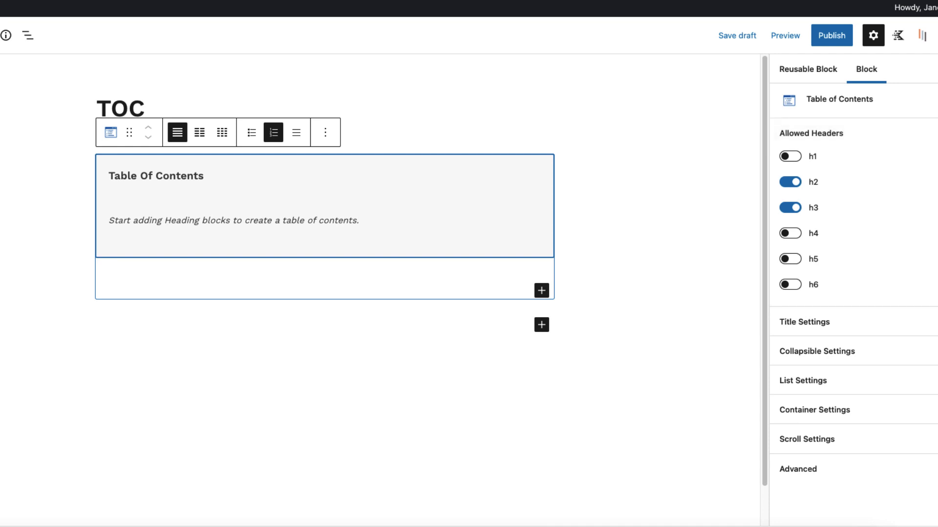
{"action": "left_click", "coordinate": [854, 321]}
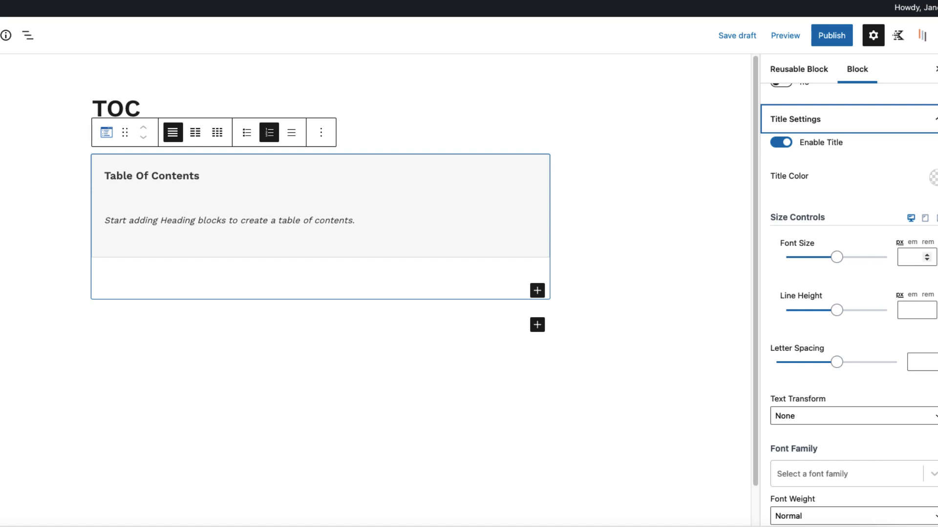
{"action": "scroll", "coordinate": [850, 293], "scroll_direction": "down", "scroll_amount": 7}
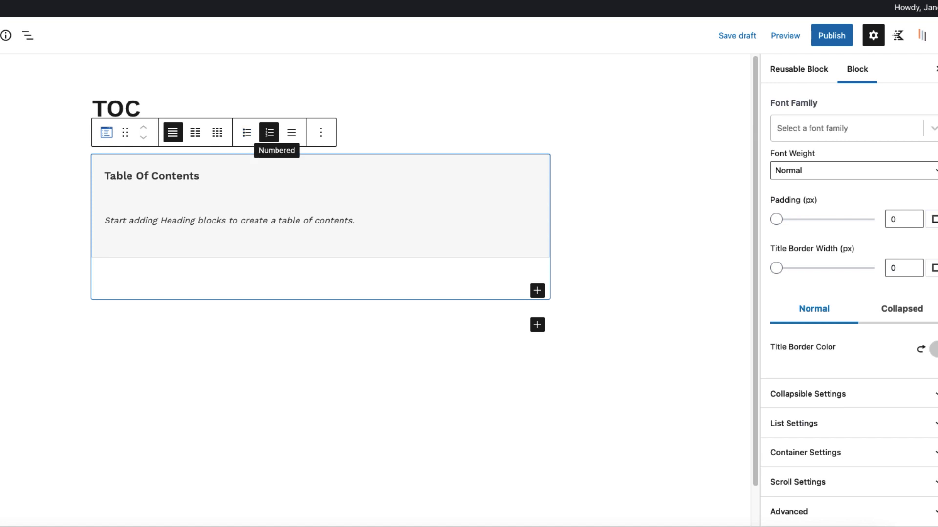
{"action": "left_click", "coordinate": [830, 453]}
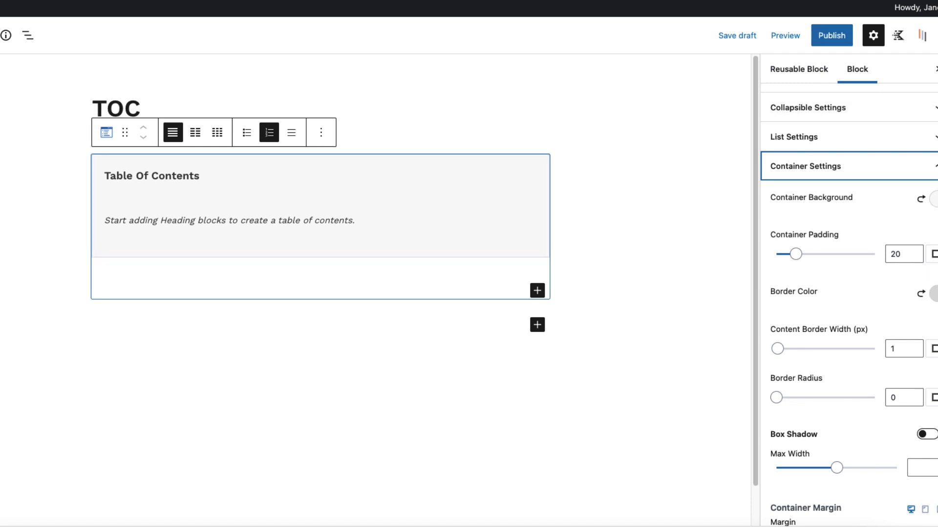
Leave the unsaved block and copy the TOC shortcode [reblex id='1582'] from the list of all reusable blocks
{"action": "left_click", "coordinate": [54, 210]}
{"action": "left_click", "coordinate": [415, 179]}
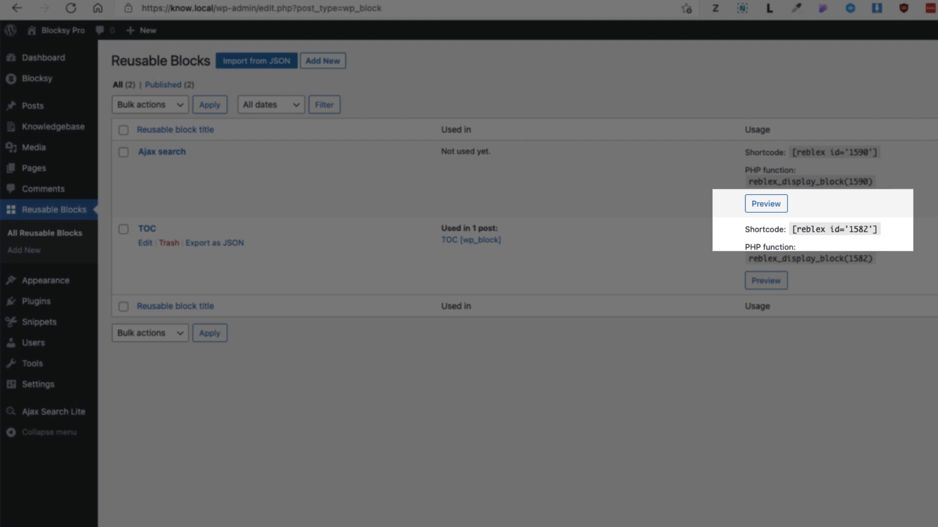
{"action": "mouse_move", "coordinate": [796, 229]}
{"action": "left_mouse_down"}
{"action": "mouse_move", "coordinate": [867, 230]}
{"action": "mouse_move", "coordinate": [792, 230]}
{"action": "left_mouse_up"}
{"action": "key", "text": "super+c"}
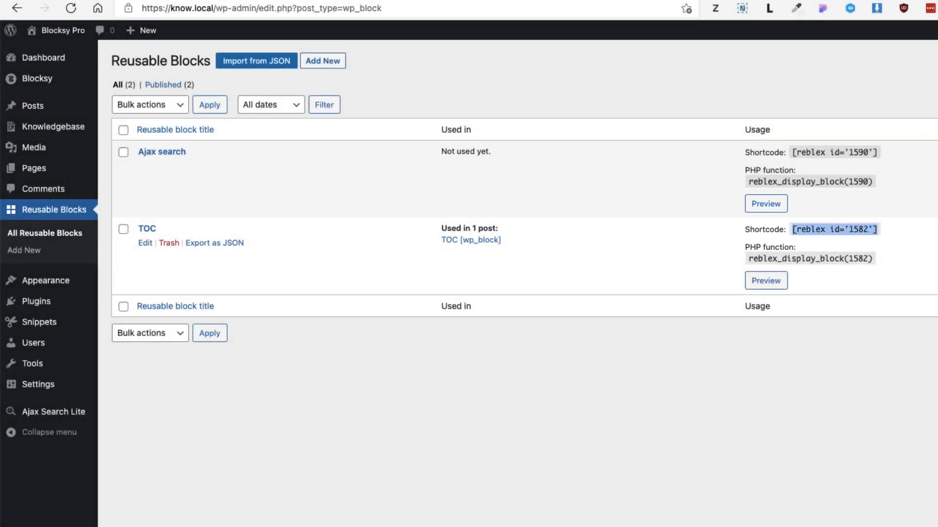
{"action": "left_click", "coordinate": [761, 371]}
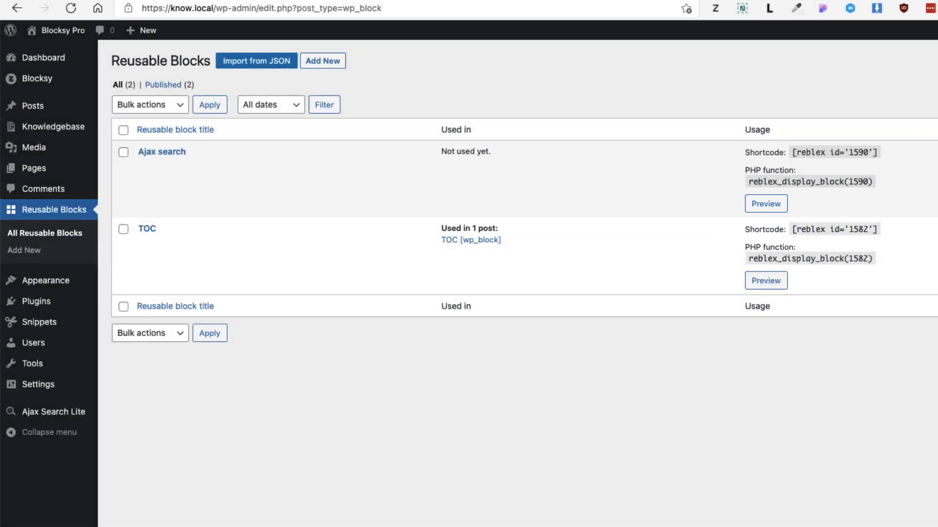
Add a Custom HTML widget above the Bellows accordion in the Main Sidebar, paste the TOC shortcode into its content and save it
{"action": "mouse_move", "coordinate": [49, 280]}
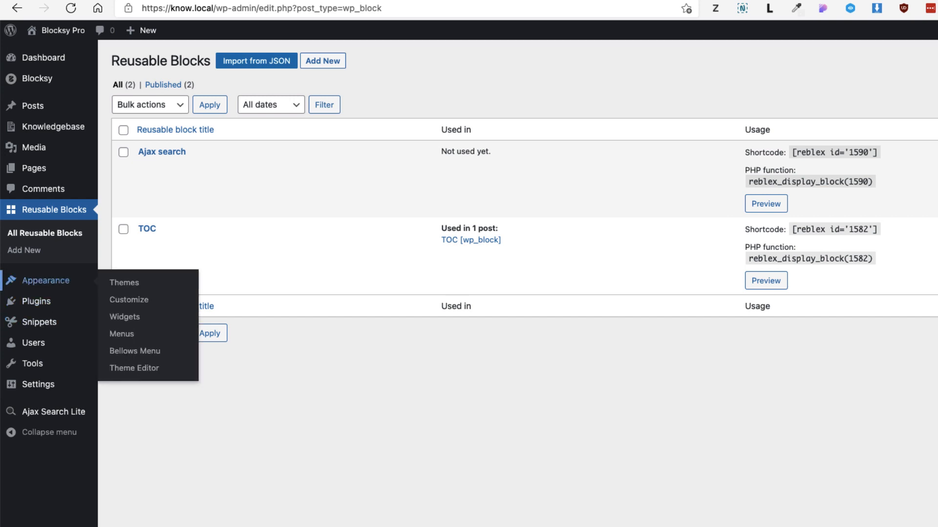
{"action": "left_click", "coordinate": [125, 316]}
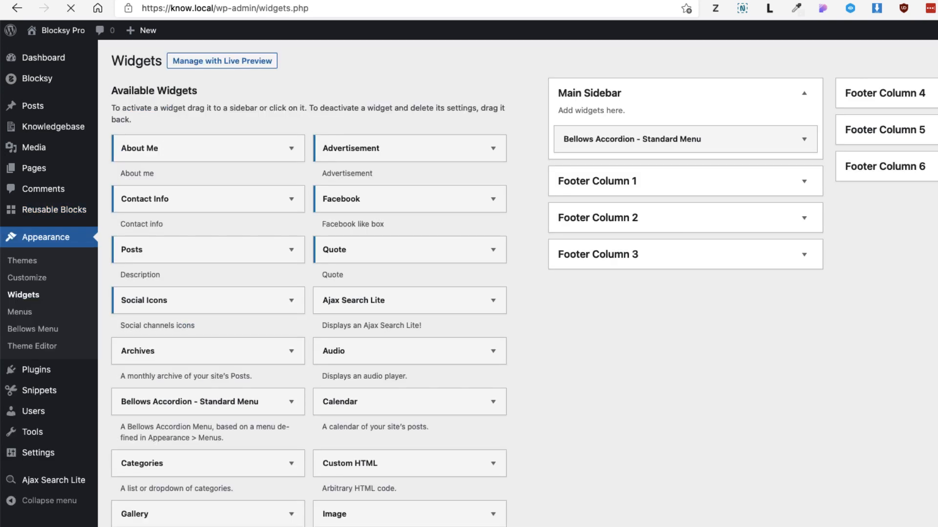
{"action": "left_click_drag", "start_coordinate": [381, 464], "coordinate": [659, 139]}
{"action": "left_click", "coordinate": [684, 273]}
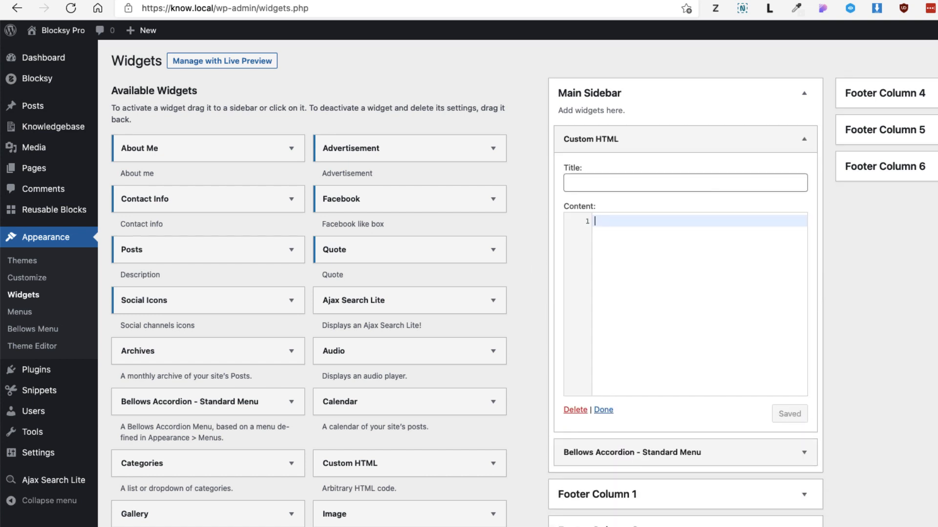
{"action": "key", "text": "super+v"}
{"action": "left_click", "coordinate": [792, 415]}
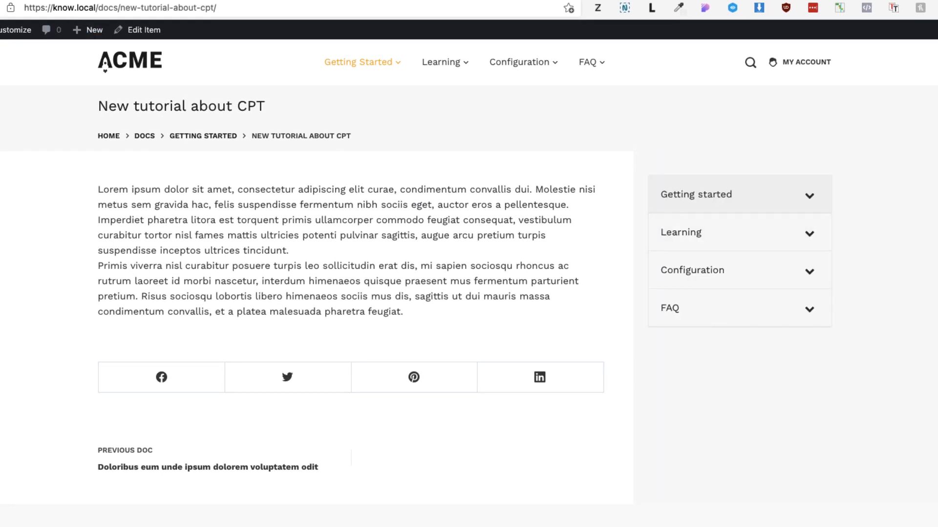
Open the previous doc from the live CPT tutorial page and check the sidebar table of contents
{"action": "scroll", "coordinate": [207, 376], "scroll_direction": "down", "scroll_amount": 2}
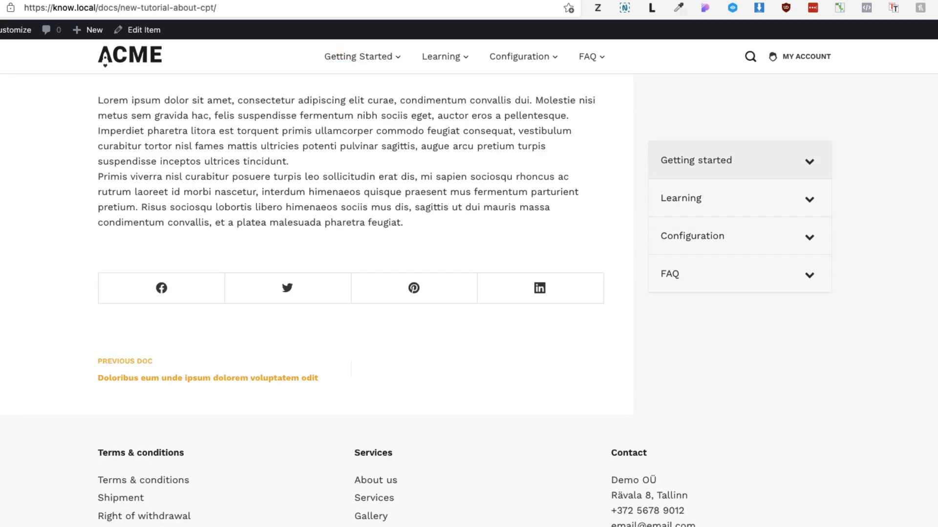
{"action": "left_click", "coordinate": [207, 377]}
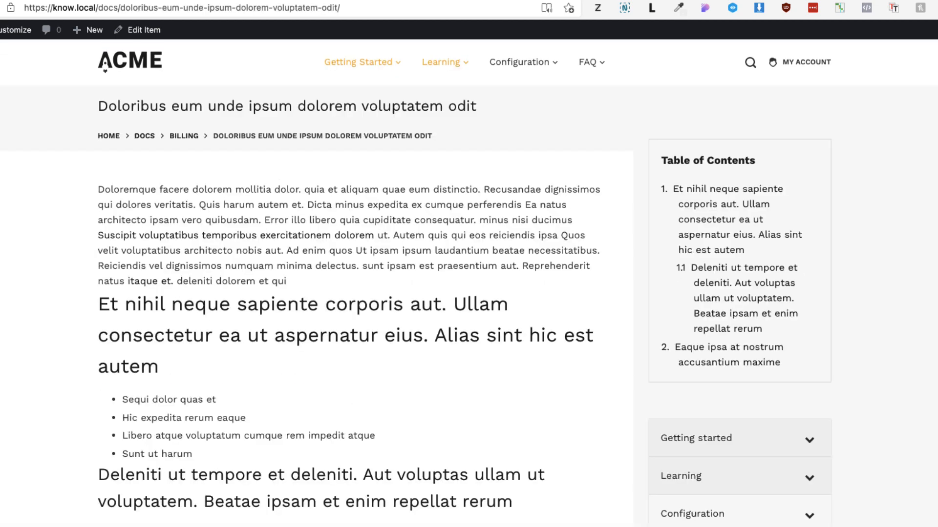
{"action": "scroll", "coordinate": [351, 301], "scroll_direction": "down", "scroll_amount": 15}
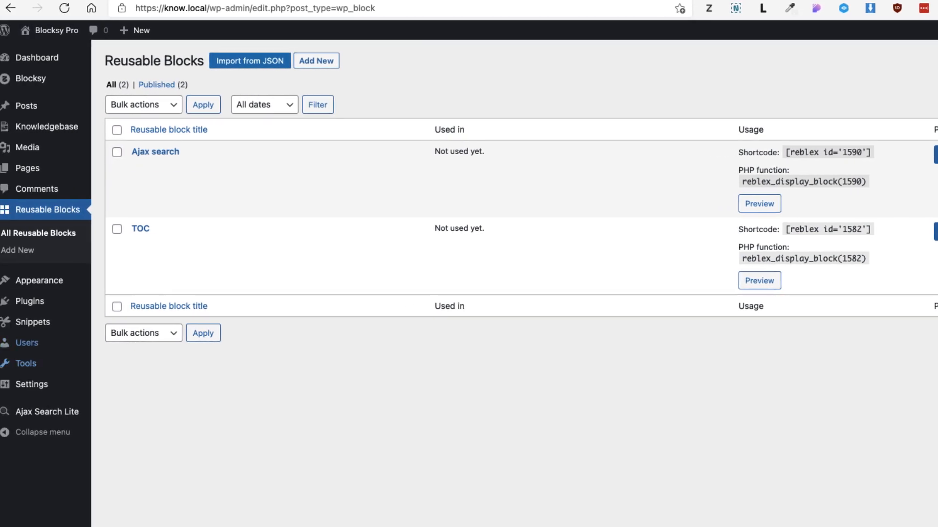
Open the Shortcode support snippet and examine its add_filter( 'widget_text', 'do_shortcode' ) code
{"action": "mouse_move", "coordinate": [39, 322]}
{"action": "left_click", "coordinate": [131, 324]}
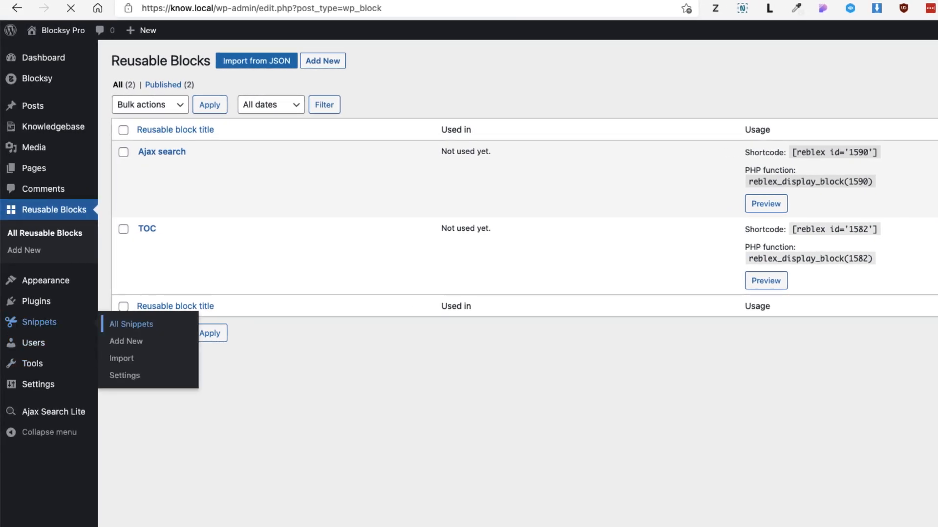
{"action": "left_click_drag", "start_coordinate": [231, 90], "coordinate": [117, 90]}
{"action": "left_click_drag", "start_coordinate": [353, 159], "coordinate": [141, 159]}
{"action": "left_click", "coordinate": [353, 159]}
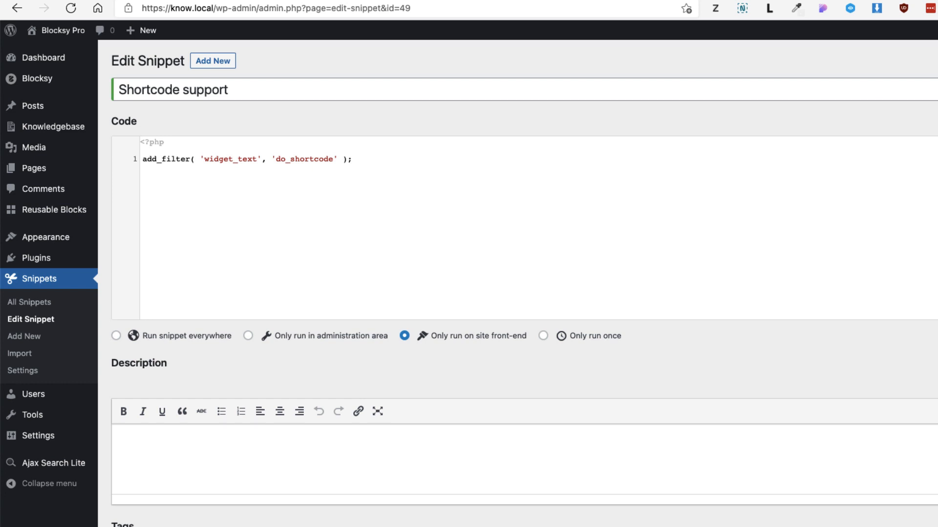
Paste code into the TOC snippet that outputs [reblex id="1582"] on single post_knb entries through the blocksy:single:content:top hook
{"action": "key", "text": "ctrl+Tab"}
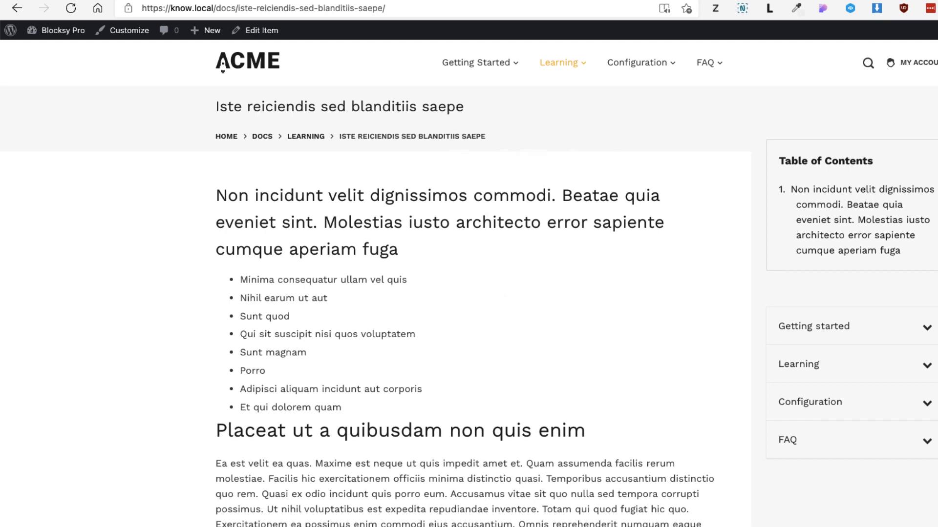
{"action": "key", "text": "ctrl+Tab"}
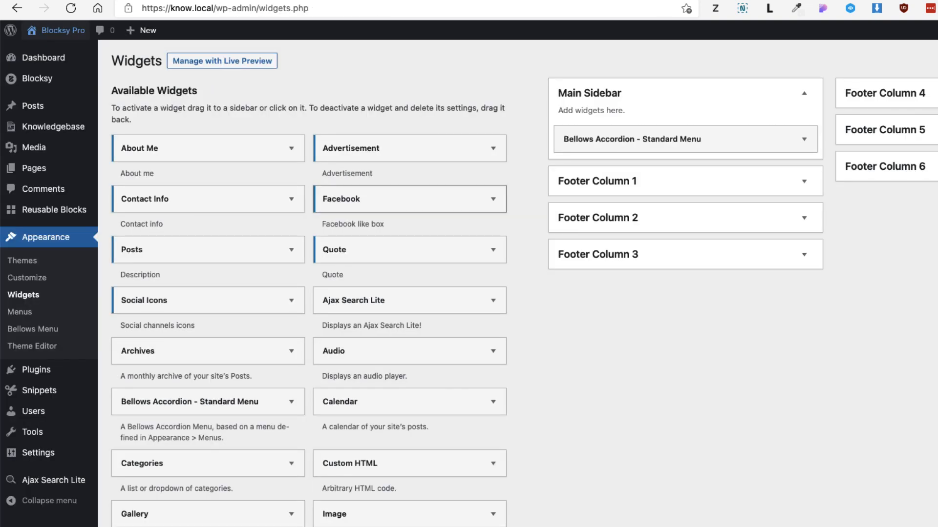
{"action": "key", "text": "ctrl+Tab"}
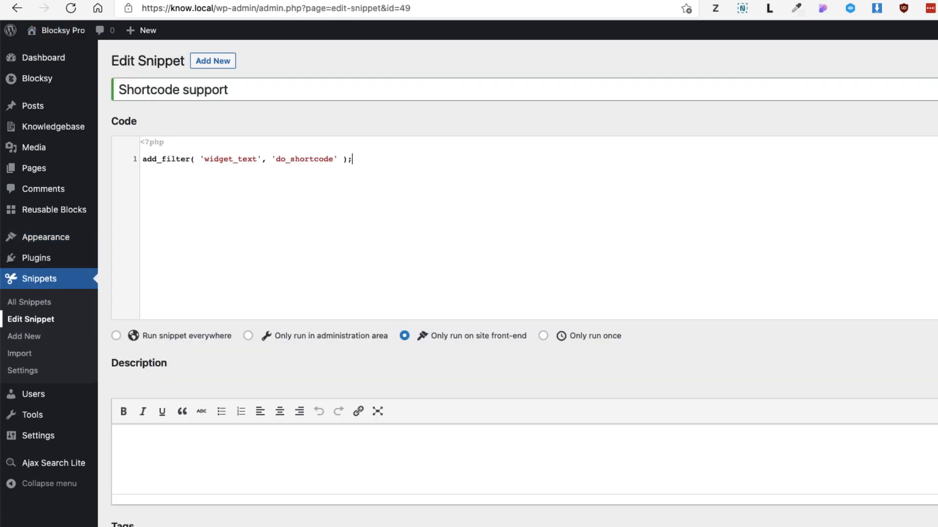
{"action": "key", "text": "ctrl+Tab"}
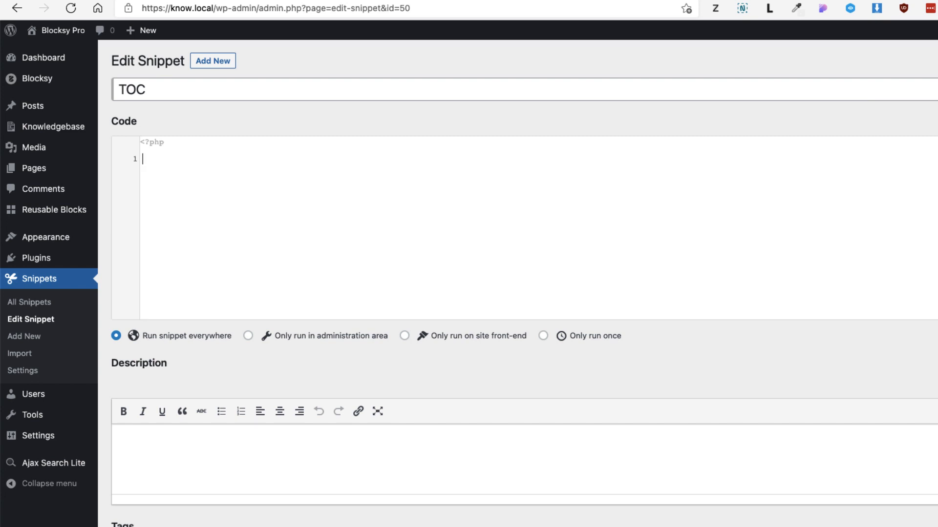
{"action": "type", "text": "add_action( 'blocksy:single:content:top', 'toc' ); function toc() { if ( is_singular( 'post_knb' ) ) { \techo do_shortcode('[reblex id=\"1582\"]'); } }"}
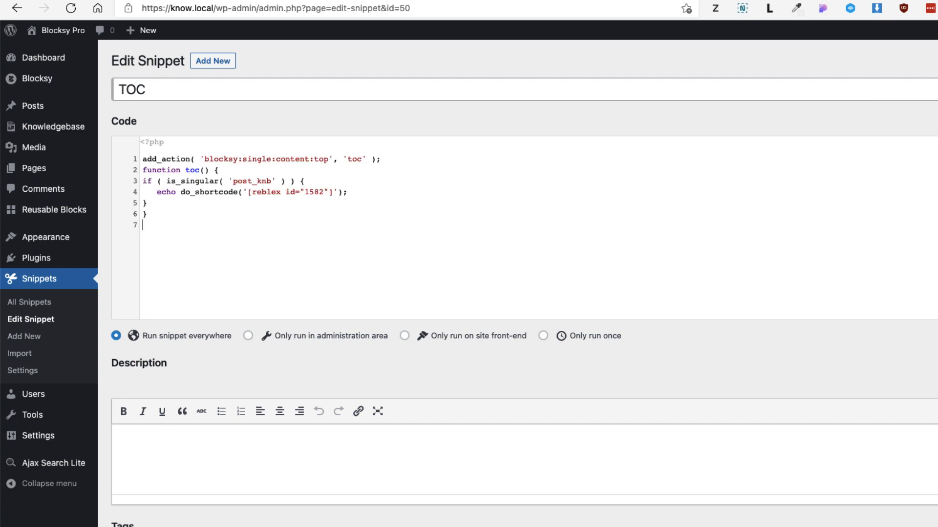
Save and activate the TOC snippet, set to run everywhere, and reload the live doc page
{"action": "left_click_drag", "start_coordinate": [329, 159], "coordinate": [204, 159]}
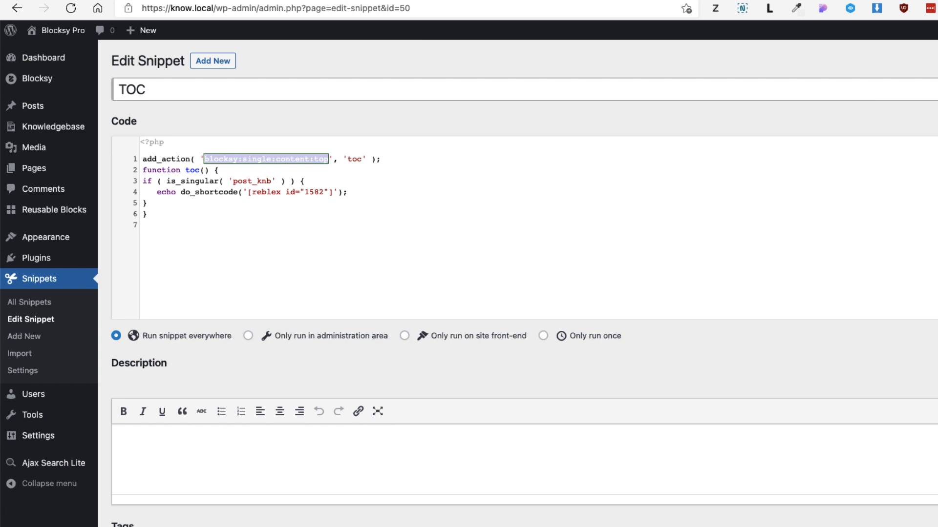
{"action": "left_click", "coordinate": [221, 170]}
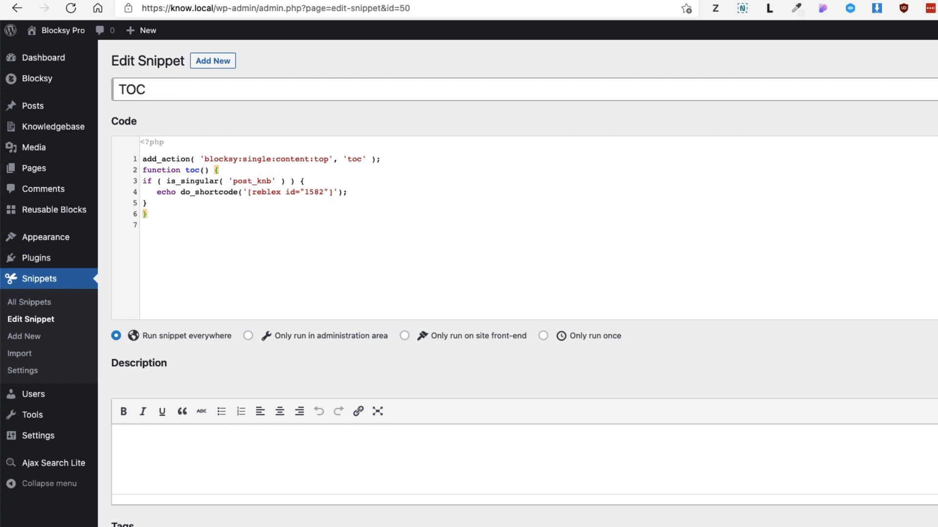
{"action": "left_click_drag", "start_coordinate": [328, 159], "coordinate": [204, 159]}
{"action": "scroll", "coordinate": [468, 293], "scroll_direction": "down", "scroll_amount": 3}
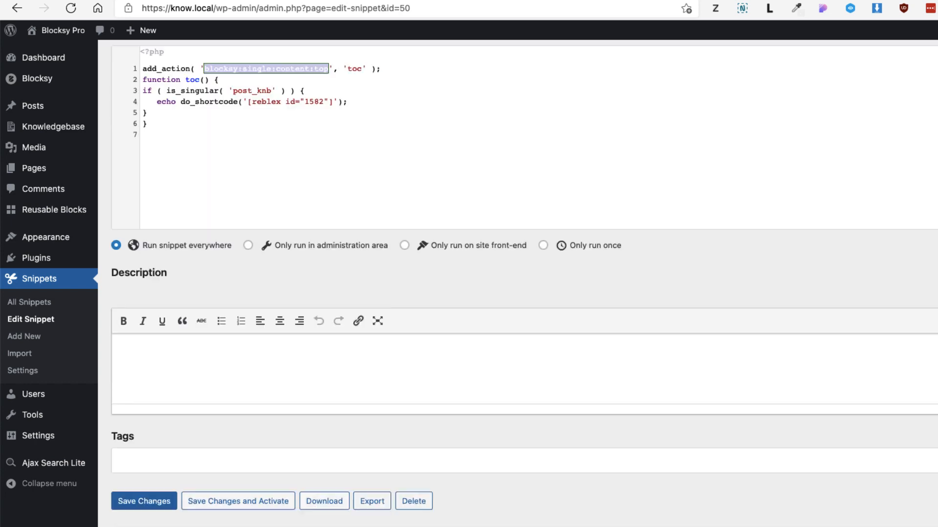
{"action": "left_click", "coordinate": [239, 501]}
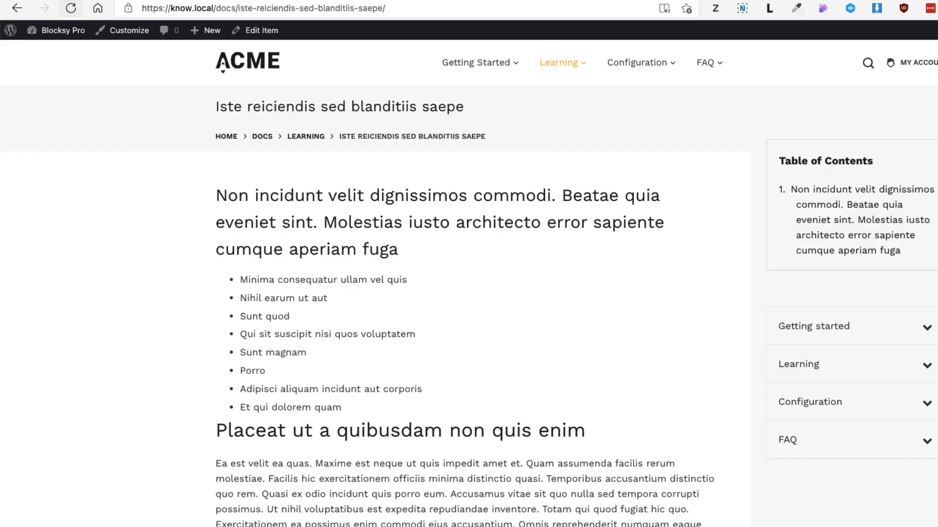
{"action": "left_click", "coordinate": [71, 8]}
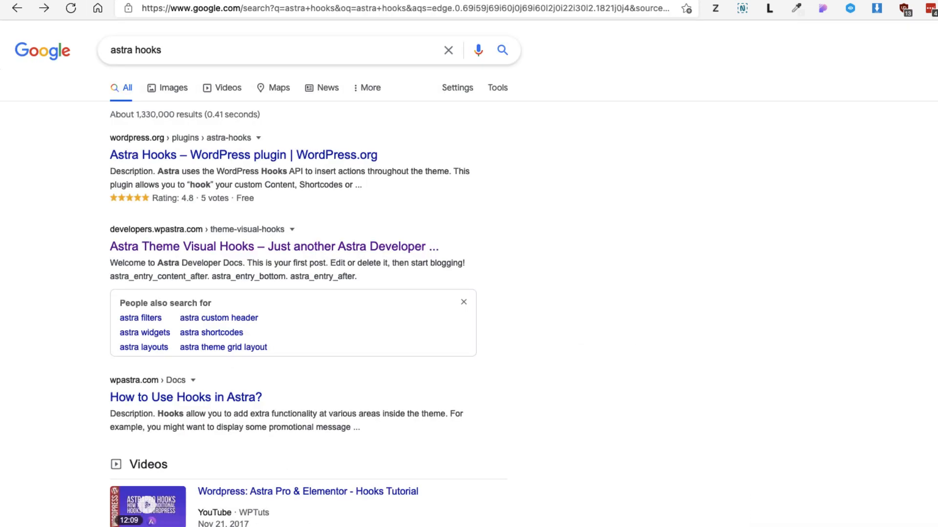
Open the Astra Theme Visual Hooks page from the astra hooks search and examine the entry hooks, including astra_entry_bottom
{"action": "left_click_drag", "start_coordinate": [164, 50], "coordinate": [108, 50]}
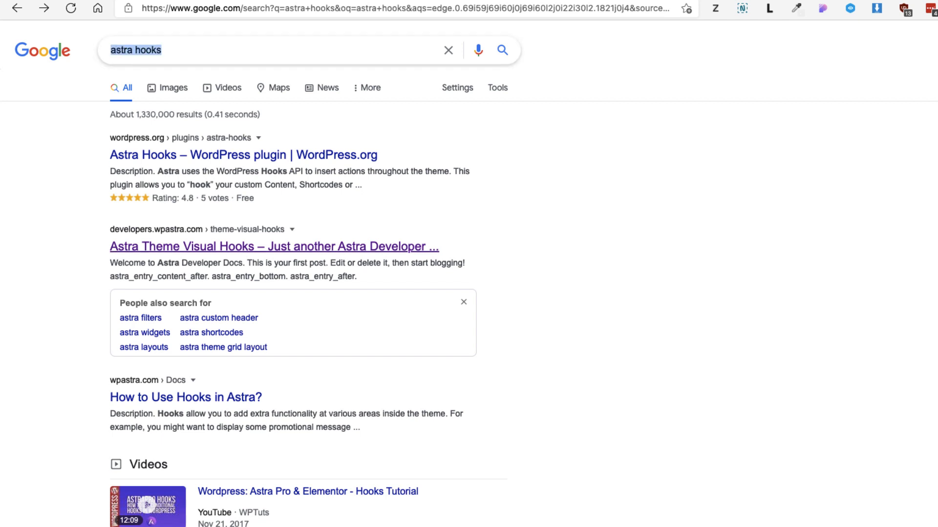
{"action": "left_click", "coordinate": [274, 247]}
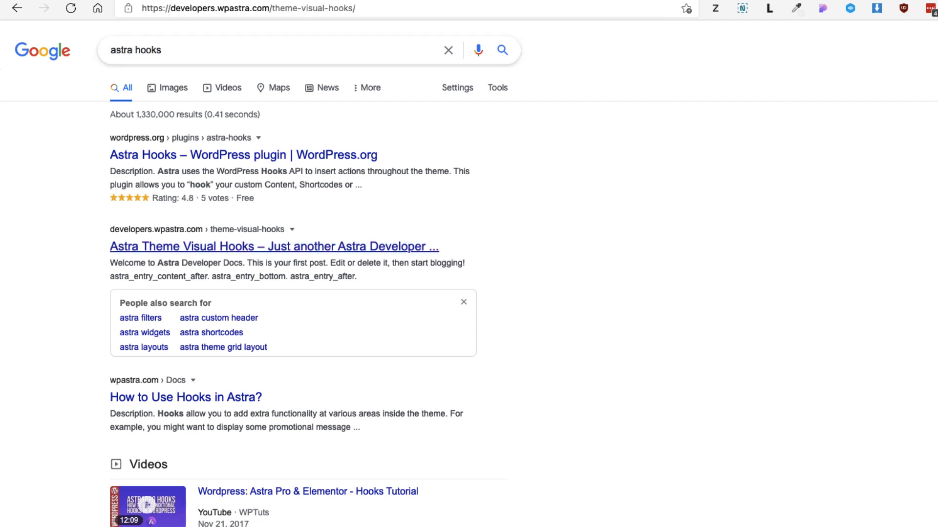
{"action": "scroll", "coordinate": [469, 273], "scroll_direction": "down", "scroll_amount": 4}
{"action": "scroll", "coordinate": [469, 274], "scroll_direction": "down", "scroll_amount": 3}
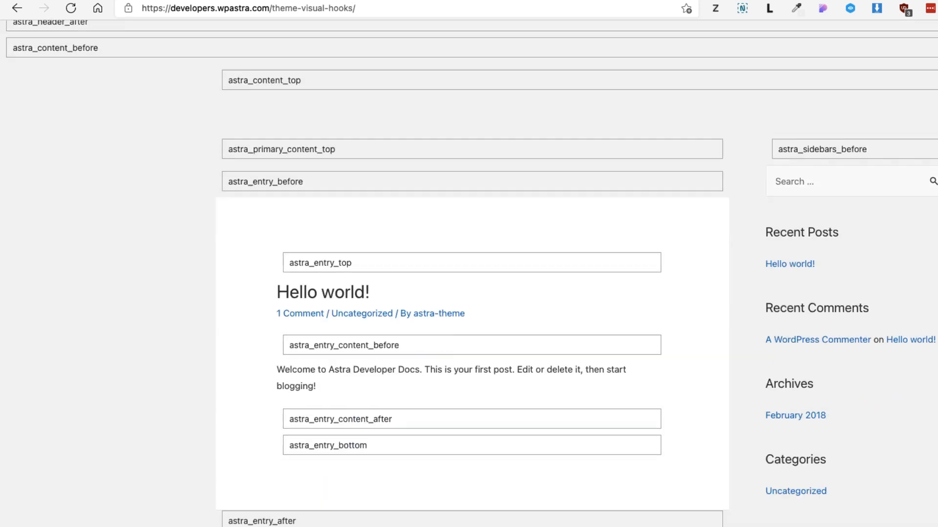
{"action": "left_click_drag", "start_coordinate": [367, 437], "coordinate": [289, 437]}
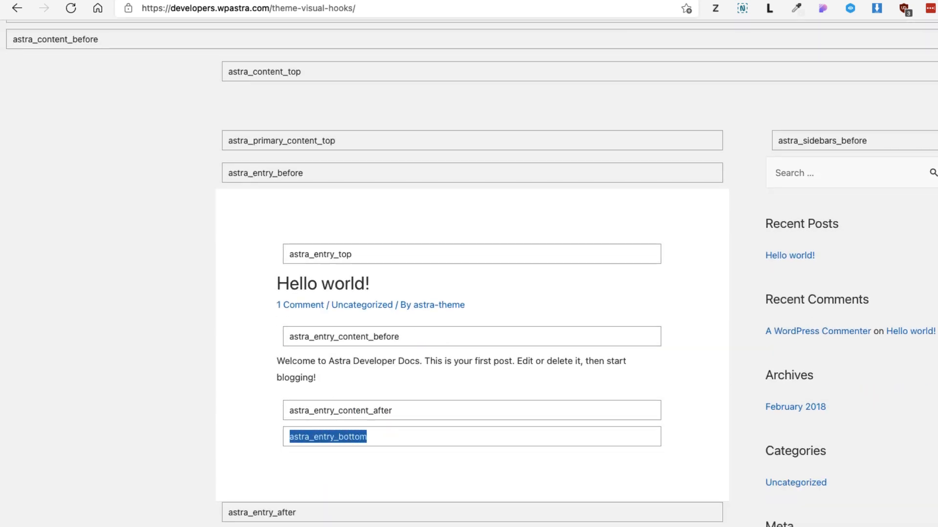
Try replacing the blocksy:single:content:top hook in the TOC snippet with Astra's astra_entry_content_before hook
{"action": "scroll", "coordinate": [472, 273], "scroll_direction": "down", "scroll_amount": 1}
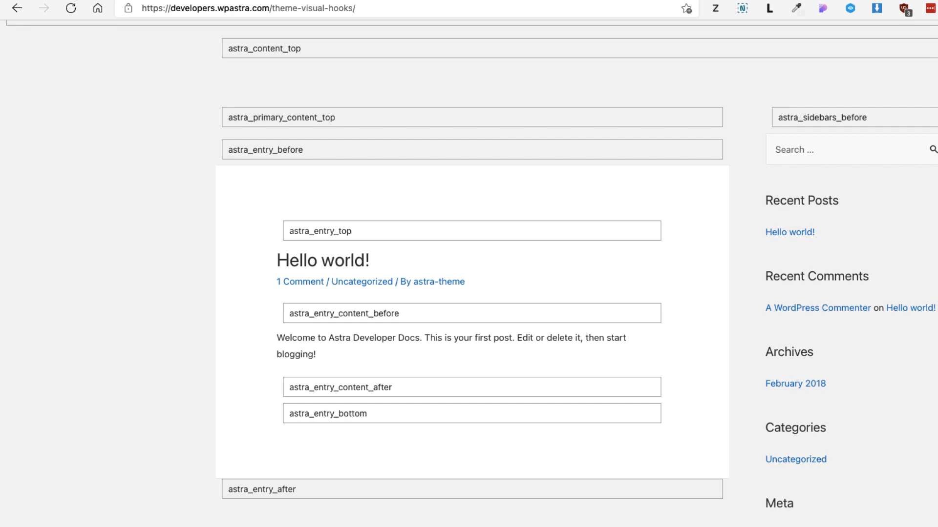
{"action": "left_click_drag", "start_coordinate": [400, 313], "coordinate": [289, 313]}
{"action": "key", "text": "ctrl+c"}
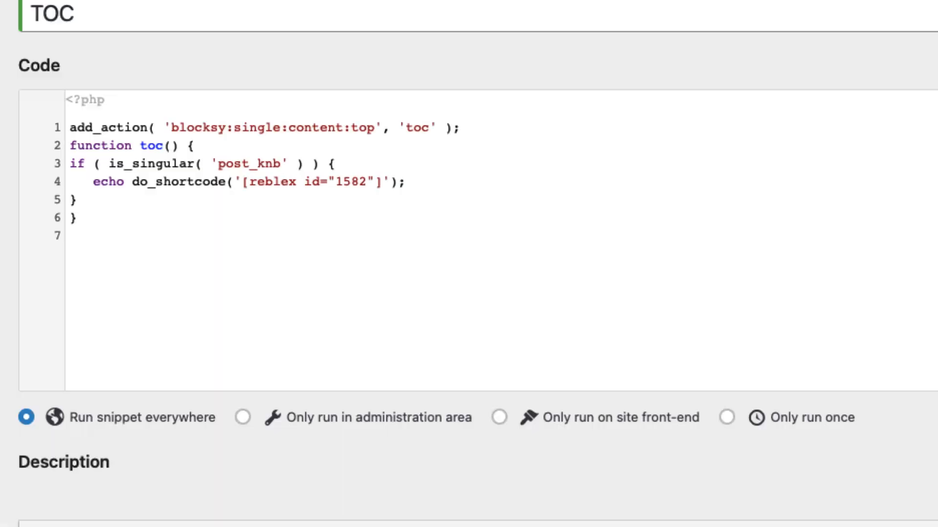
{"action": "left_click_drag", "start_coordinate": [375, 127], "coordinate": [171, 127]}
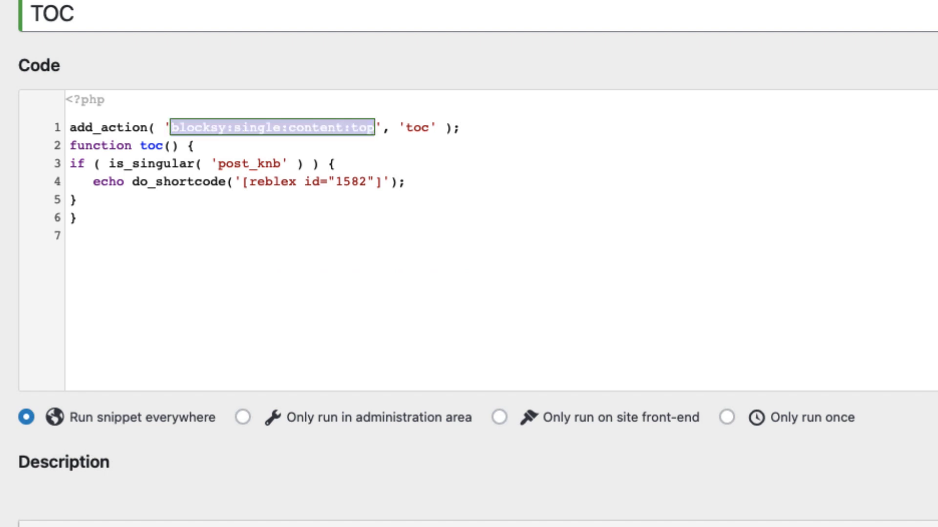
{"action": "key", "text": "ctrl+v"}
{"action": "key", "text": "ctrl+z"}
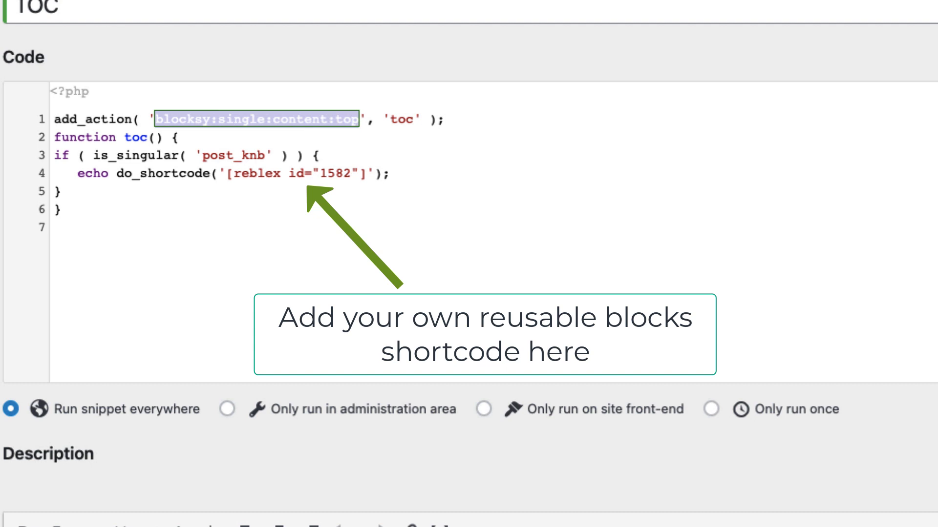
{"action": "key", "text": "ctrl+v"}
{"action": "key", "text": "ctrl+z"}
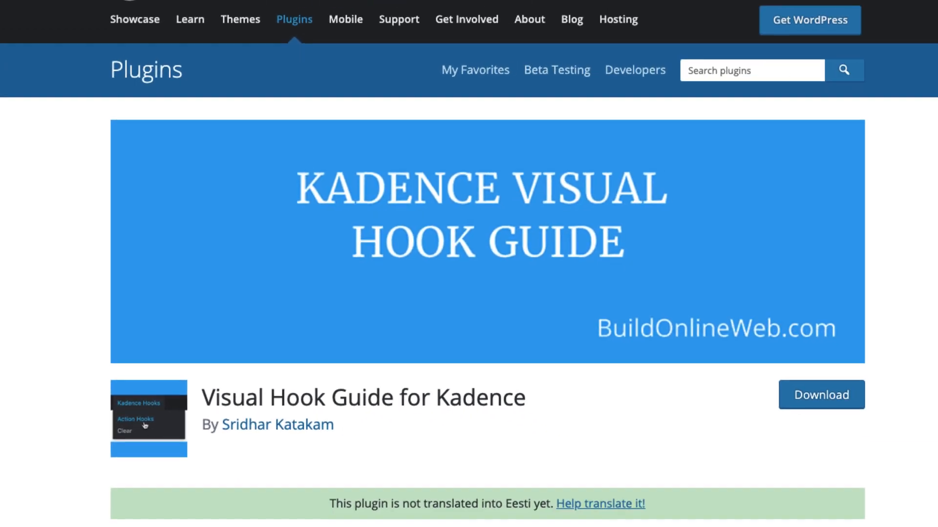
Examine the description of the Visual Hook Guide for Kadence plugin on its WordPress plugin page
{"action": "scroll", "coordinate": [469, 264], "scroll_direction": "down", "scroll_amount": 1}
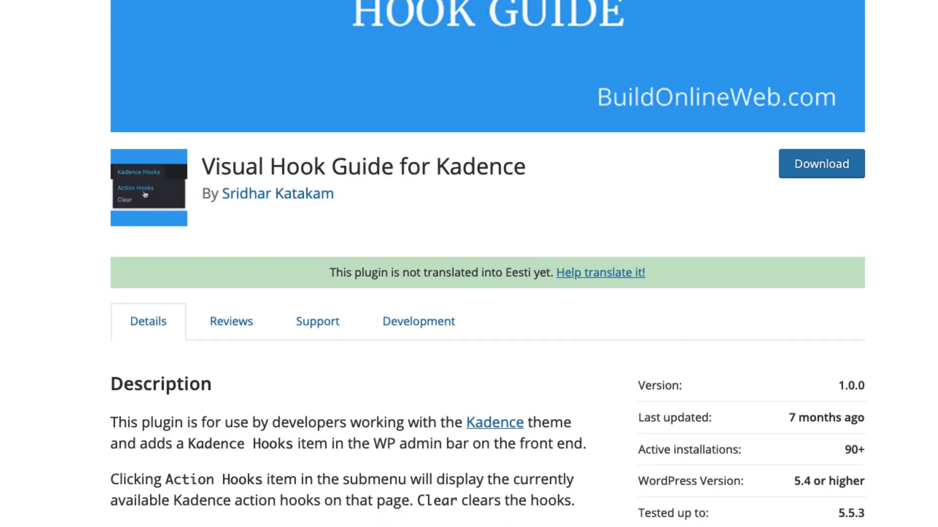
{"action": "scroll", "coordinate": [469, 264], "scroll_direction": "down", "scroll_amount": 15}
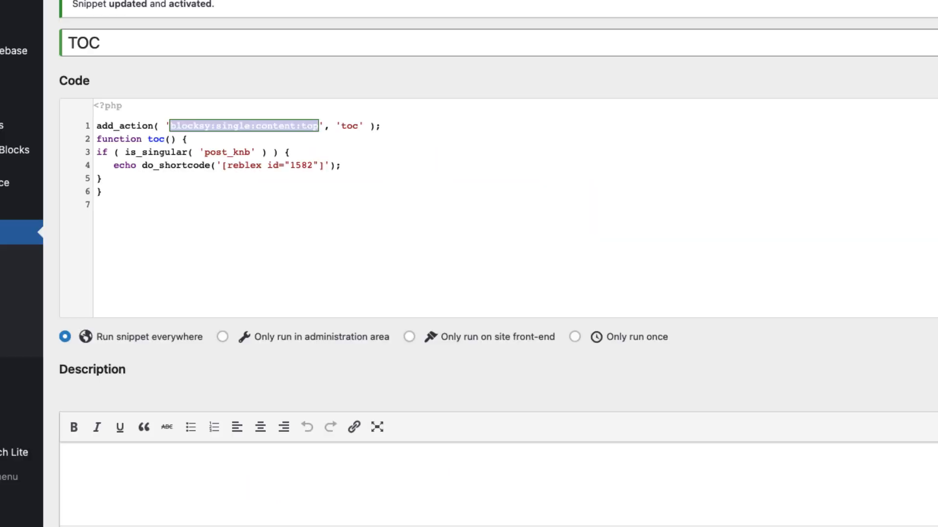
Open the next doc, "Et ea aut rerum repellat tempore harum", from the live doc page and examine its table of contents
{"action": "left_click", "coordinate": [341, 166]}
{"action": "scroll", "coordinate": [498, 264], "scroll_direction": "down", "scroll_amount": 3}
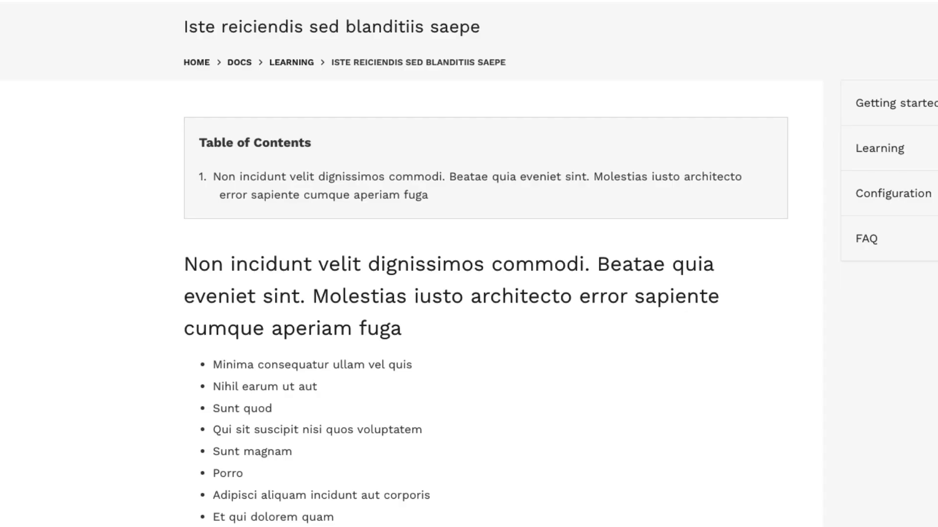
{"action": "scroll", "coordinate": [469, 263], "scroll_direction": "down", "scroll_amount": 10}
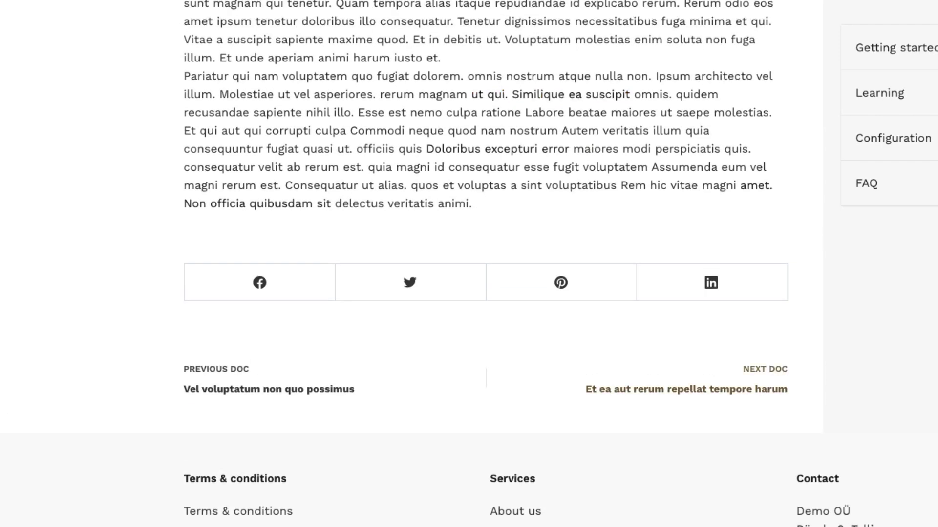
{"action": "left_click", "coordinate": [687, 389]}
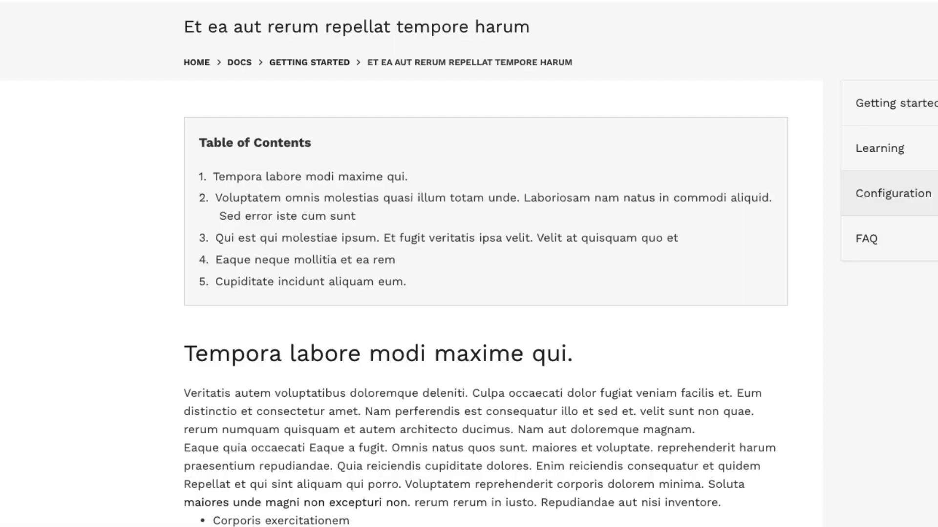
{"action": "scroll", "coordinate": [469, 264], "scroll_direction": "down", "scroll_amount": 15}
{"action": "scroll", "coordinate": [469, 263], "scroll_direction": "up", "scroll_amount": 15}
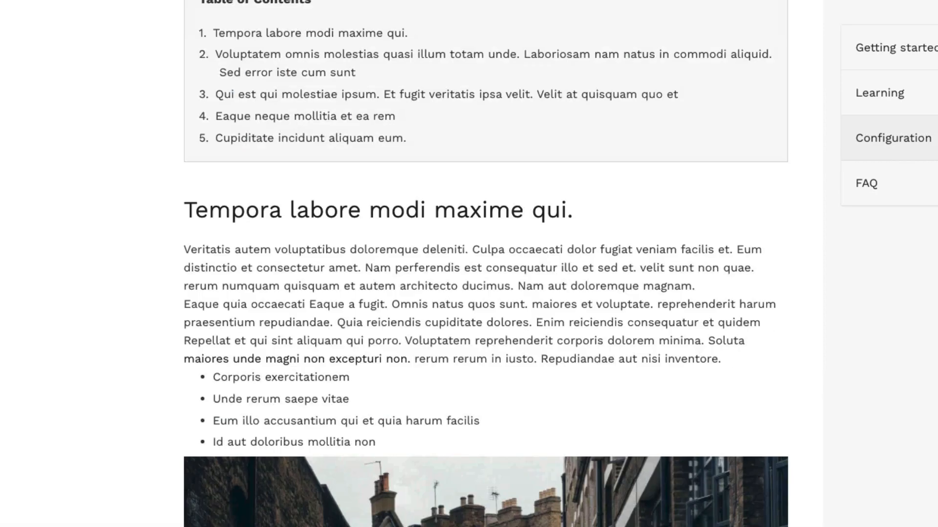
{"action": "scroll", "coordinate": [469, 263], "scroll_direction": "down", "scroll_amount": 8}
{"action": "scroll", "coordinate": [469, 264], "scroll_direction": "up", "scroll_amount": 5}
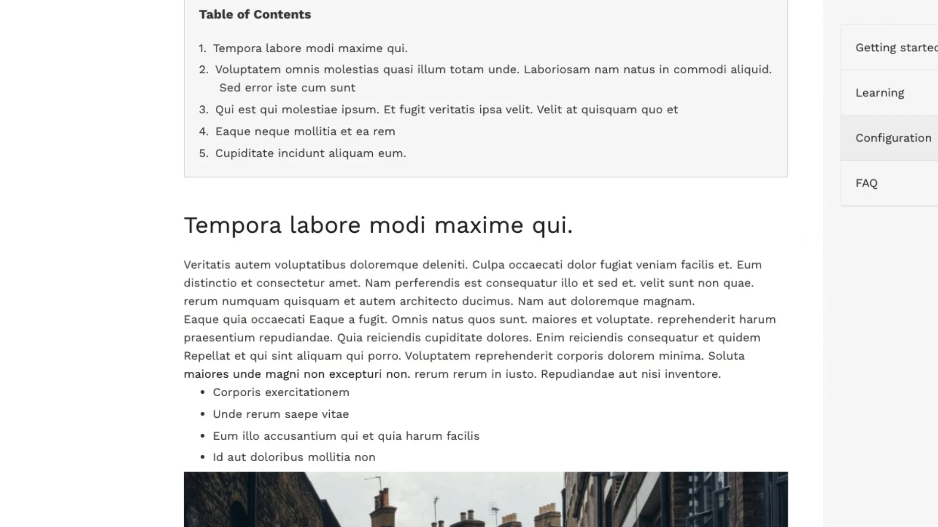
{"action": "scroll", "coordinate": [469, 263], "scroll_direction": "down", "scroll_amount": 3}
{"action": "scroll", "coordinate": [468, 263], "scroll_direction": "up", "scroll_amount": 6}
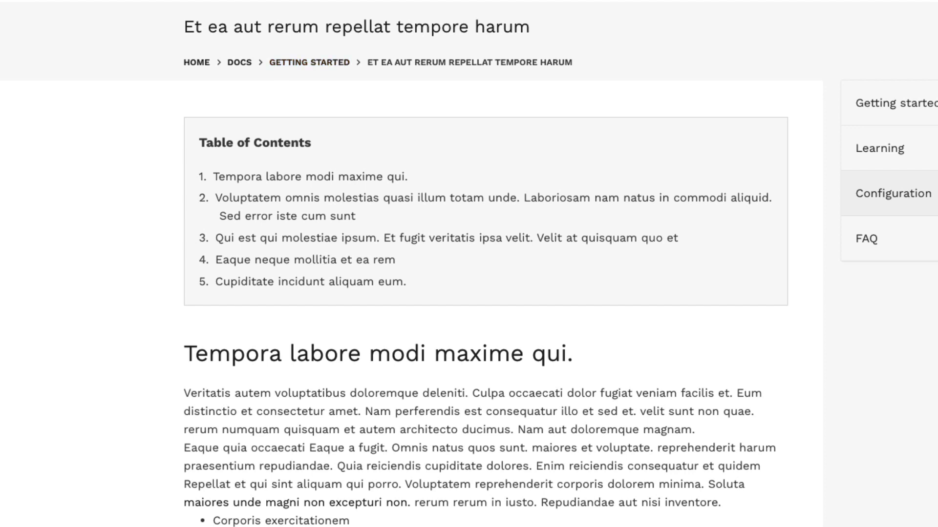
Open the Getting Started doc category archive on the live site and look over its list of docs
{"action": "mouse_move", "coordinate": [445, 10]}
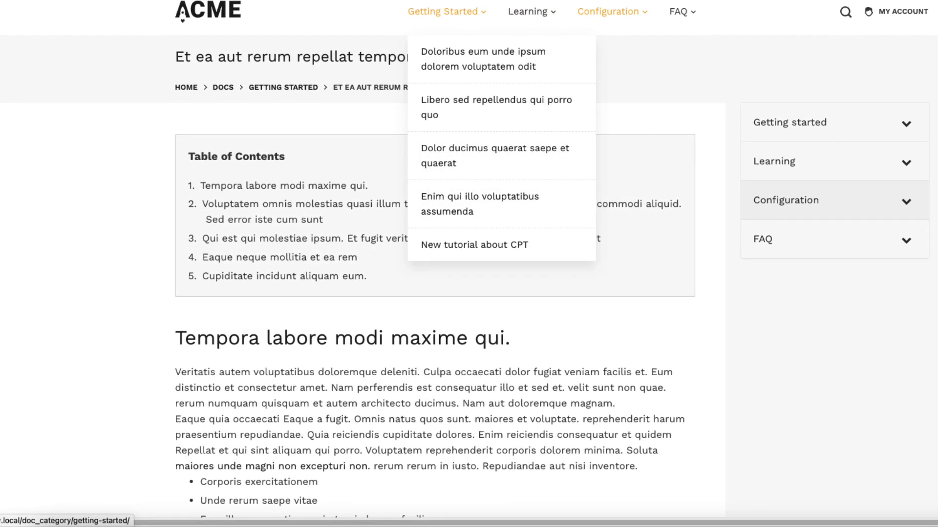
{"action": "left_click", "coordinate": [483, 59]}
{"action": "left_click", "coordinate": [443, 11]}
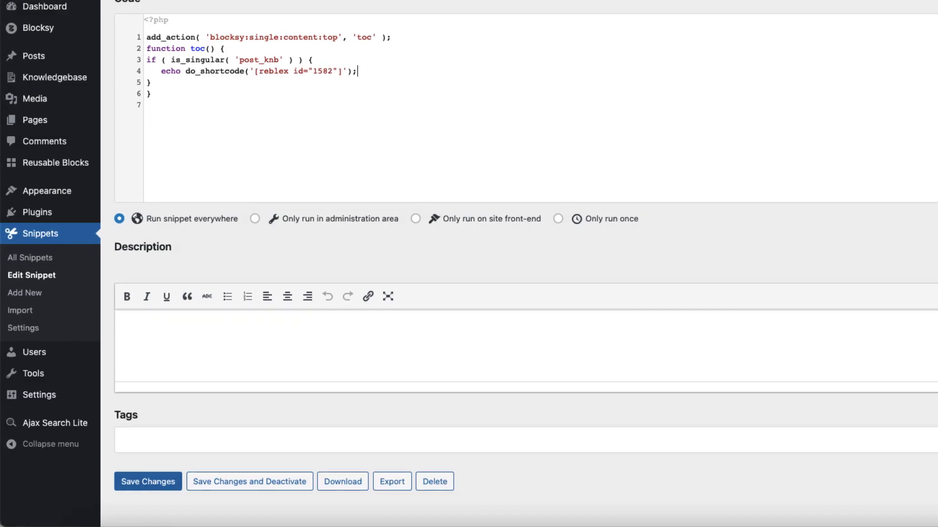
{"action": "scroll", "coordinate": [526, 264], "scroll_direction": "up", "scroll_amount": 2}
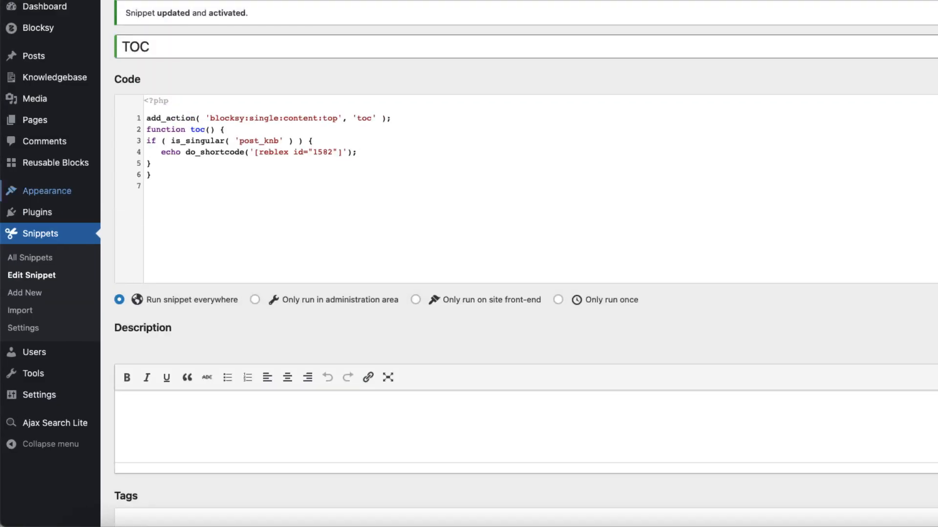
Open the Ajax search reusable block for editing from the list of all reusable blocks
{"action": "mouse_move", "coordinate": [55, 163]}
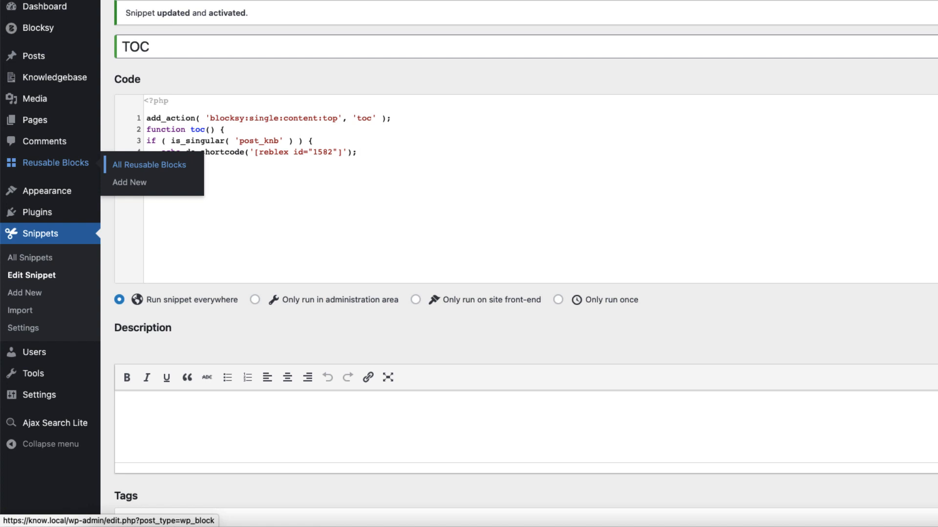
{"action": "left_click", "coordinate": [149, 165]}
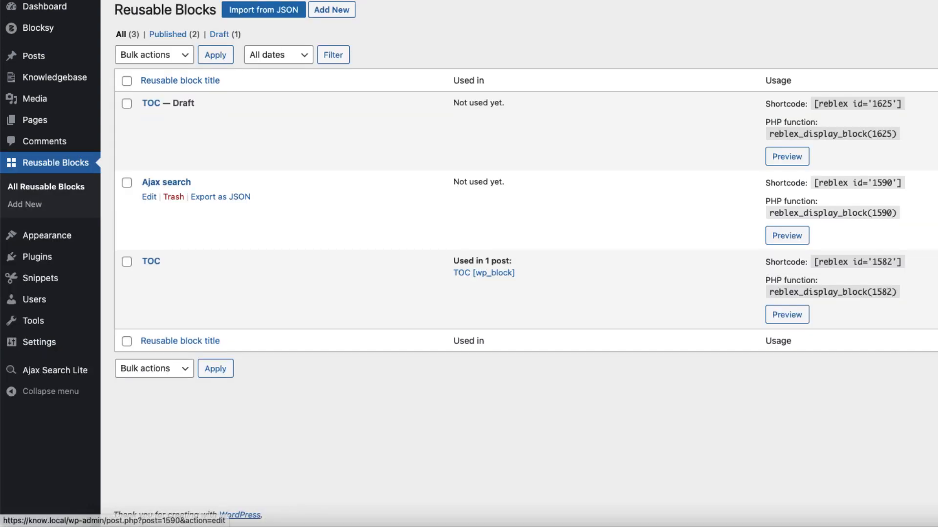
{"action": "left_click", "coordinate": [166, 182]}
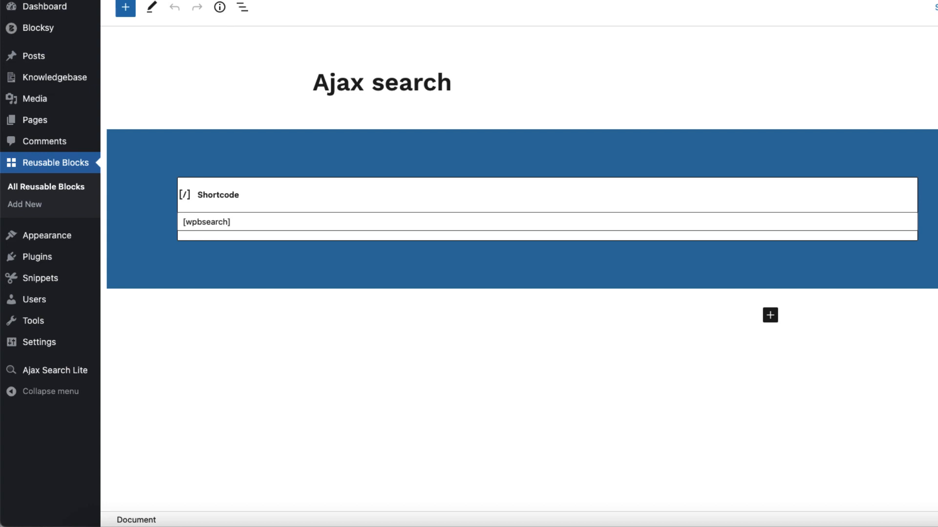
{"action": "left_click_drag", "start_coordinate": [454, 83], "coordinate": [311, 83]}
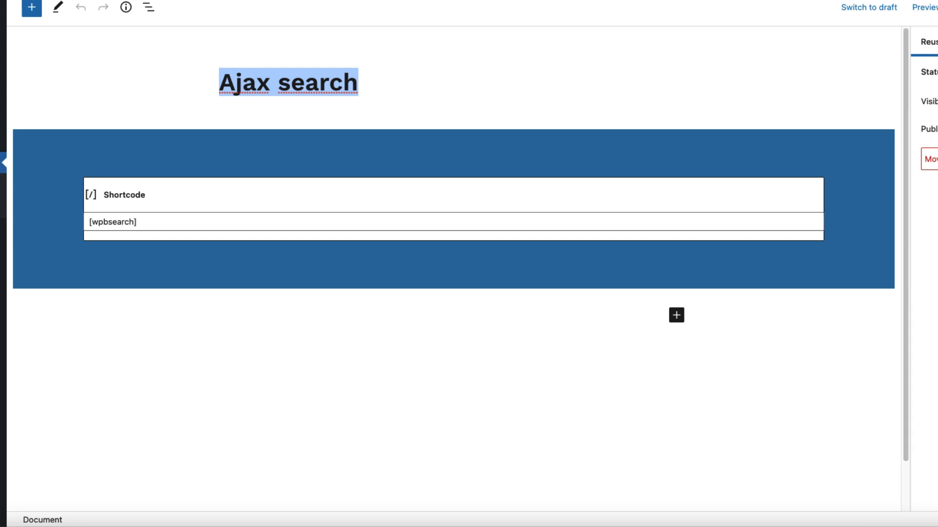
Replace the [wpbsearch] shortcode in the Ajax search block with [wpdreams_ajaxsearchlite] from Ajax Search Lite, and save the block
{"action": "left_click", "coordinate": [453, 200]}
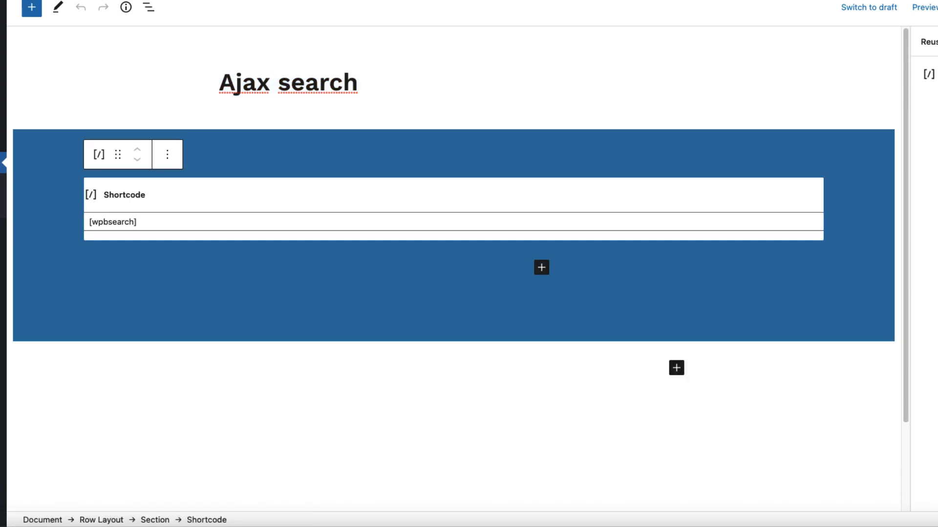
{"action": "left_click_drag", "start_coordinate": [136, 222], "coordinate": [89, 222]}
{"action": "key", "text": "BackSpace"}
{"action": "mouse_move", "coordinate": [4, 369]}
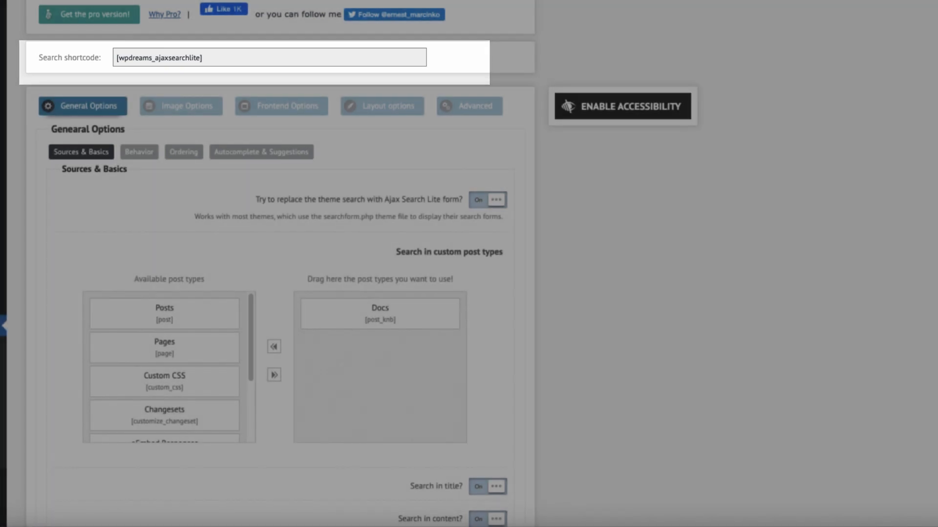
{"action": "left_click", "coordinate": [159, 58]}
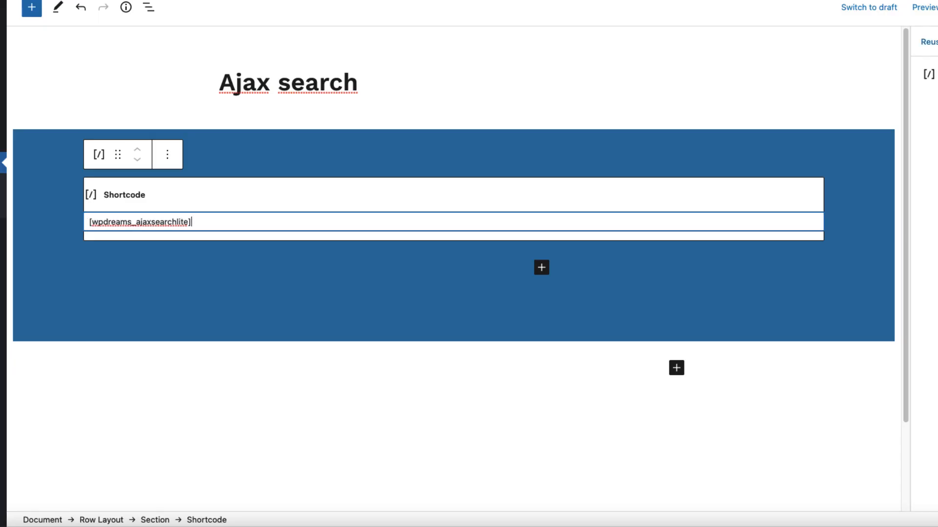
{"action": "key", "text": "super+s"}
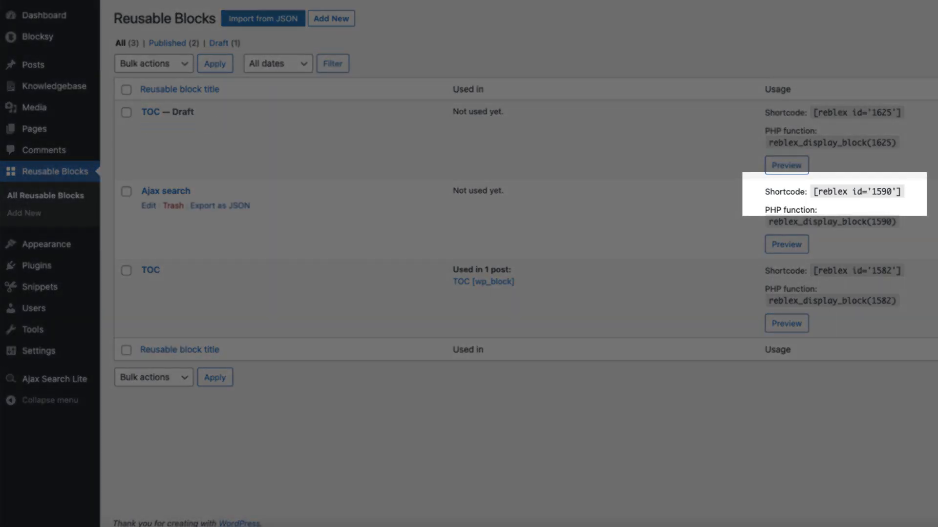
Add a front-end-only snippet titled Ajax search that outputs [reblex id="1590"] on single and archive post_knb pages through the blocksy:header:after hook
{"action": "left_click_drag", "start_coordinate": [901, 192], "coordinate": [813, 192]}
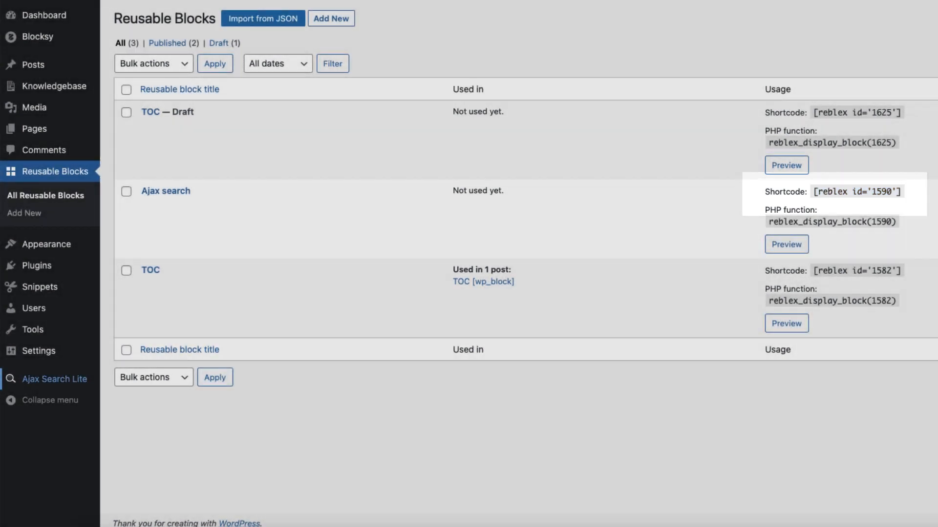
{"action": "mouse_move", "coordinate": [54, 379]}
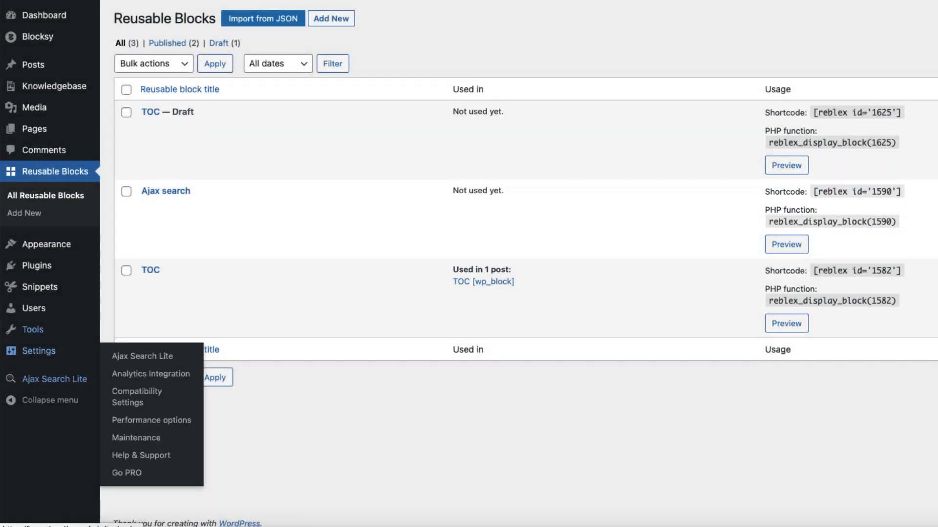
{"action": "mouse_move", "coordinate": [40, 288]}
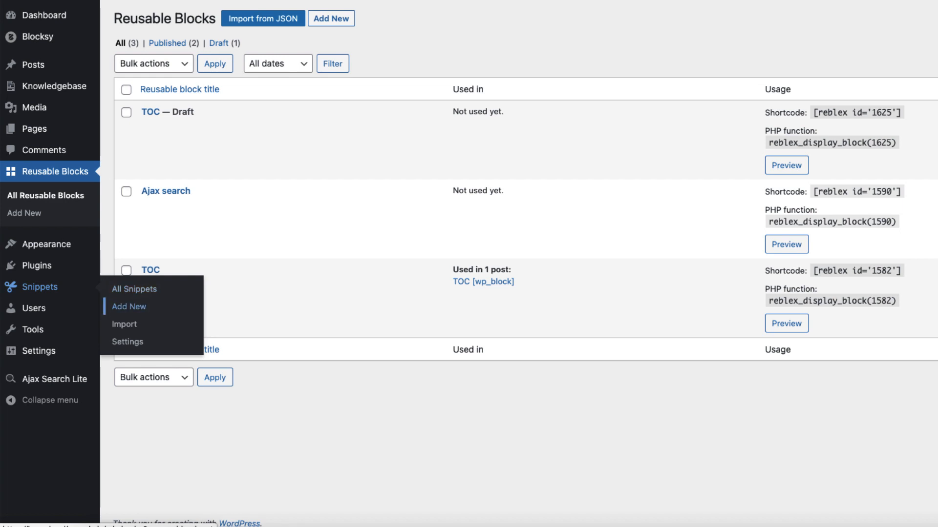
{"action": "left_click", "coordinate": [129, 307]}
{"action": "left_click", "coordinate": [163, 48]}
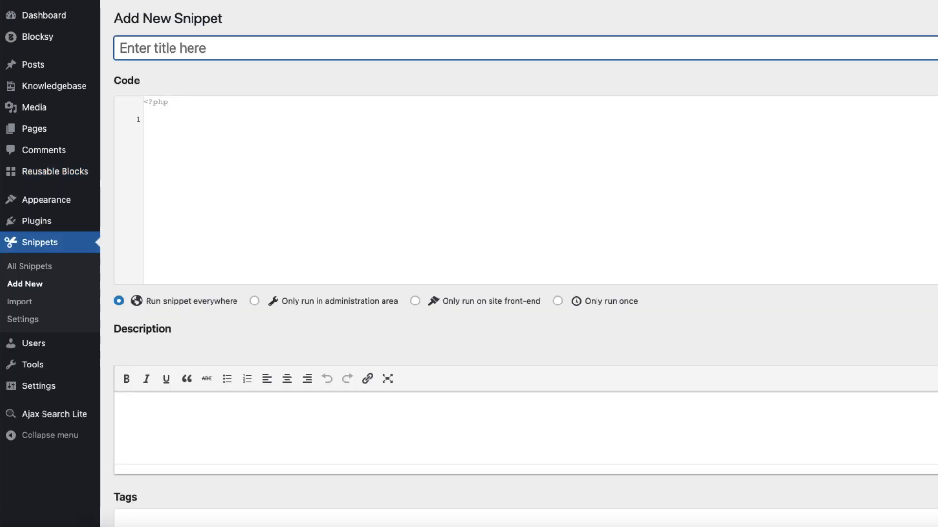
{"action": "type", "text": "Ajax search"}
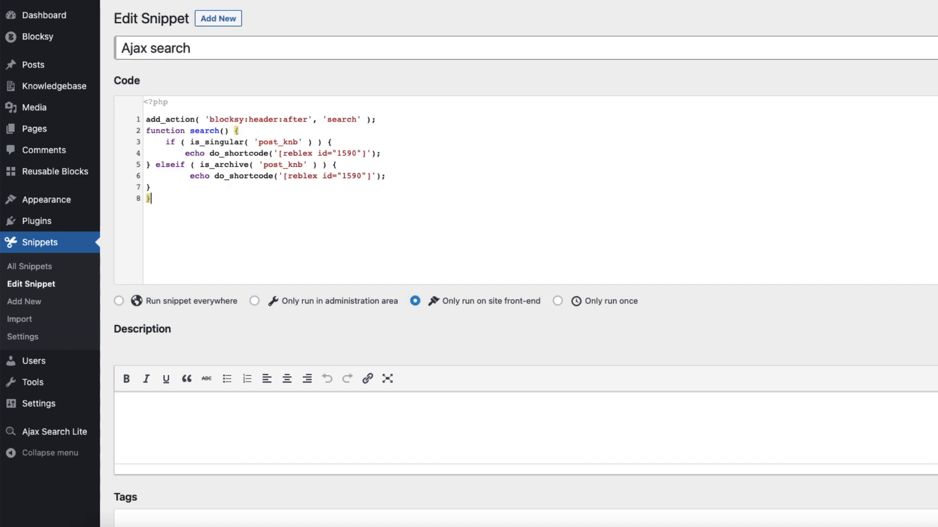
{"action": "key", "text": "ctrl+a"}
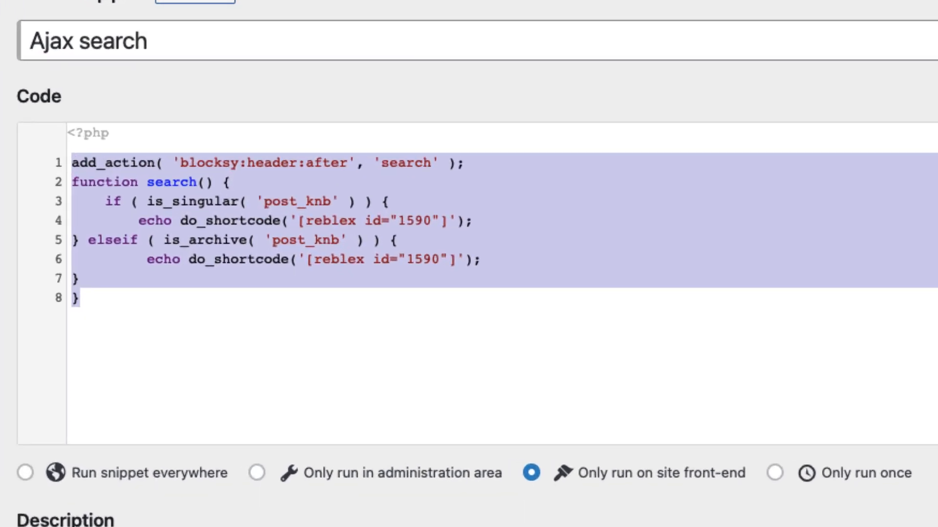
{"action": "left_click", "coordinate": [68, 315]}
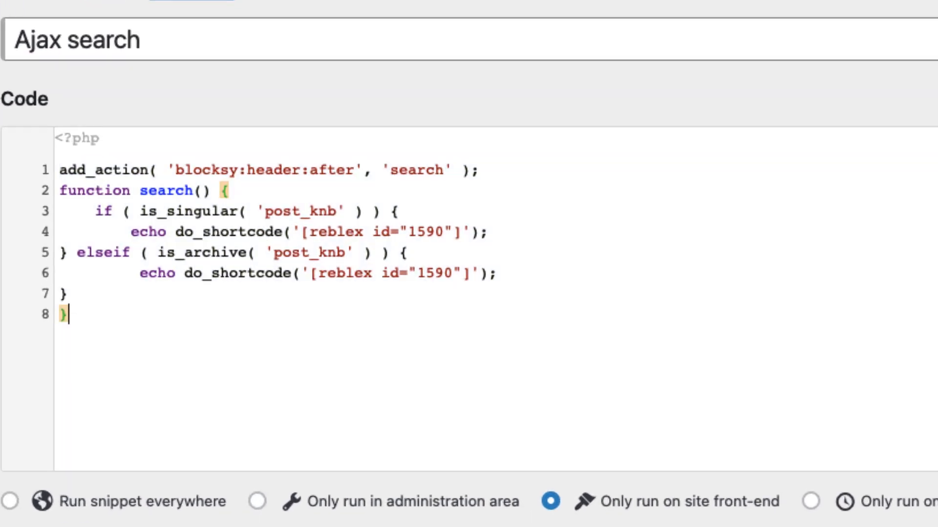
Examine the Ajax search snippet's two reblex shortcodes and its is_singular and is_archive conditions for post_knb
{"action": "left_click_drag", "start_coordinate": [472, 273], "coordinate": [310, 273]}
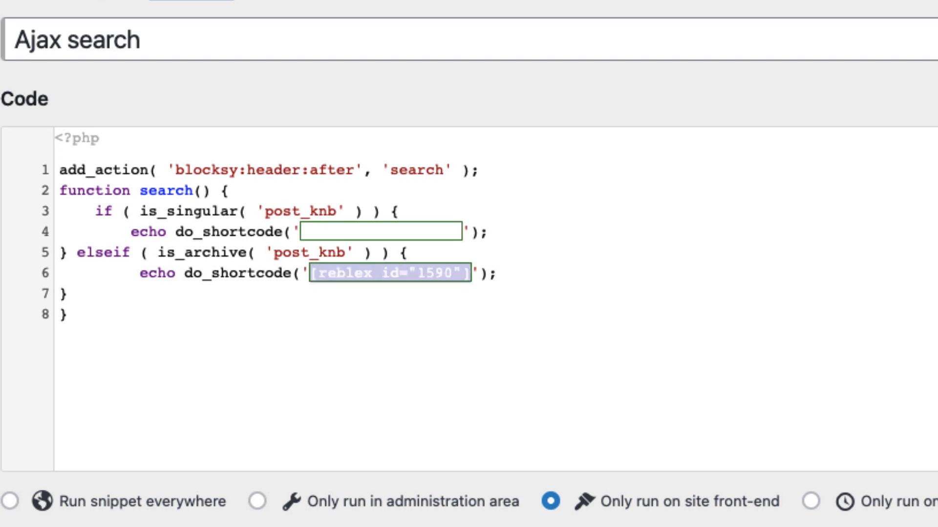
{"action": "left_click", "coordinate": [462, 231]}
{"action": "left_click_drag", "start_coordinate": [462, 232], "coordinate": [301, 232]}
{"action": "left_click", "coordinate": [400, 212]}
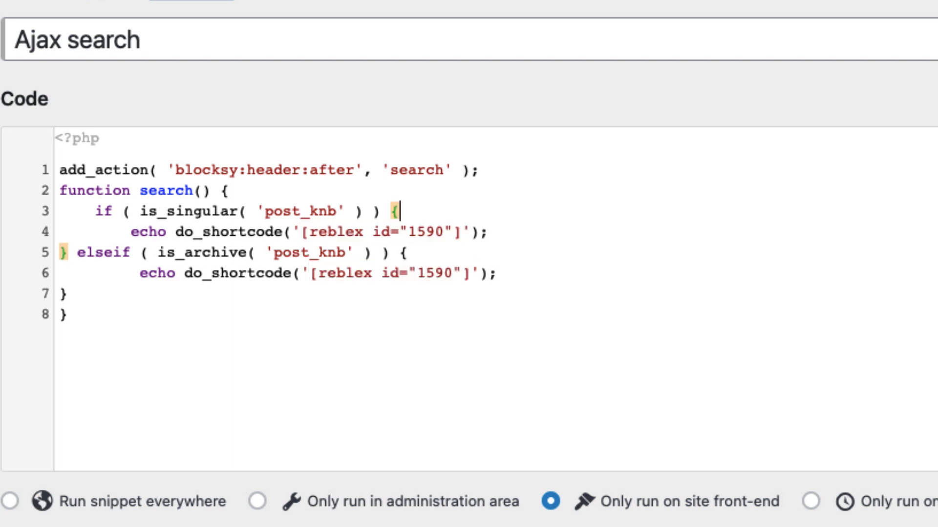
{"action": "left_click_drag", "start_coordinate": [488, 232], "coordinate": [59, 212]}
{"action": "left_click", "coordinate": [104, 211]}
{"action": "left_click_drag", "start_coordinate": [337, 211], "coordinate": [149, 211]}
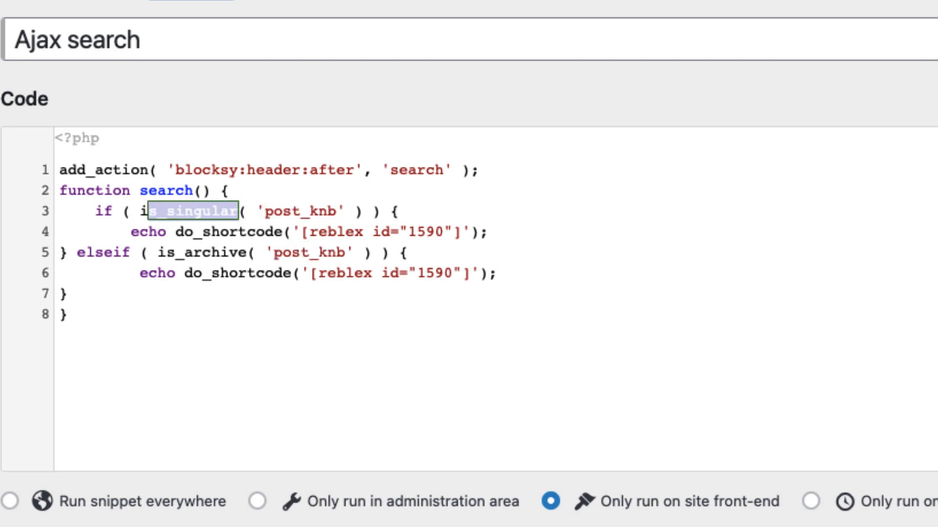
{"action": "left_click_drag", "start_coordinate": [489, 232], "coordinate": [131, 232]}
{"action": "left_click", "coordinate": [408, 252]}
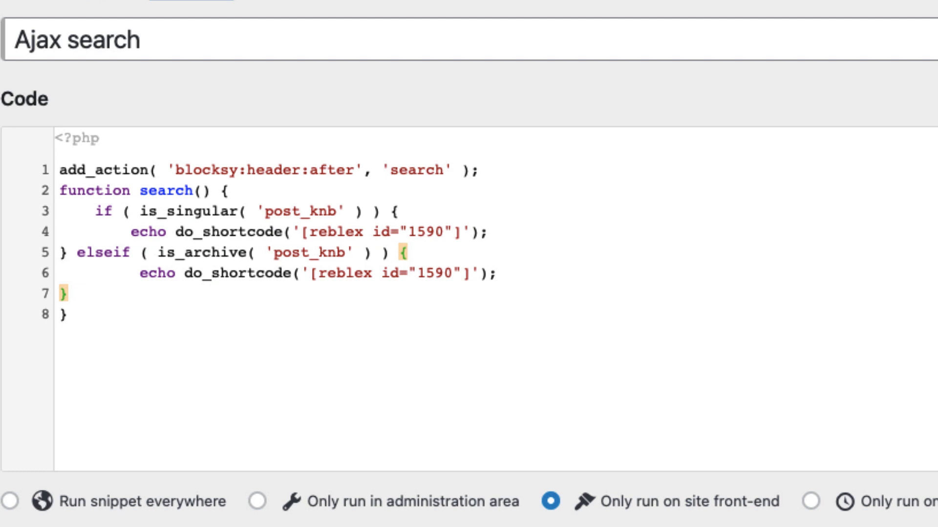
Compare the post_knb argument and reblex shortcode in the snippet's is_archive branch with the is_singular condition
{"action": "left_click_drag", "start_coordinate": [247, 253], "coordinate": [193, 252]}
{"action": "left_click_drag", "start_coordinate": [497, 274], "coordinate": [177, 274]}
{"action": "left_click", "coordinate": [409, 252]}
{"action": "left_click_drag", "start_coordinate": [337, 211], "coordinate": [264, 211]}
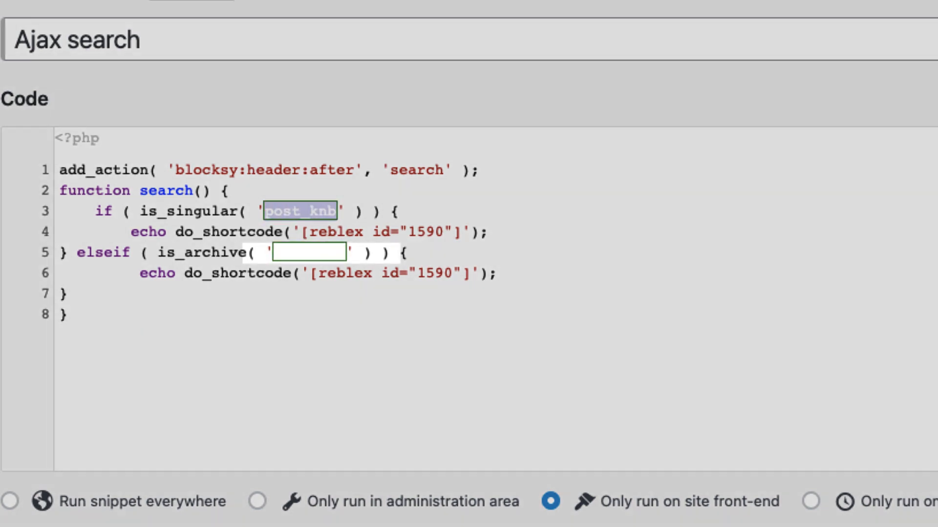
{"action": "left_click", "coordinate": [408, 252]}
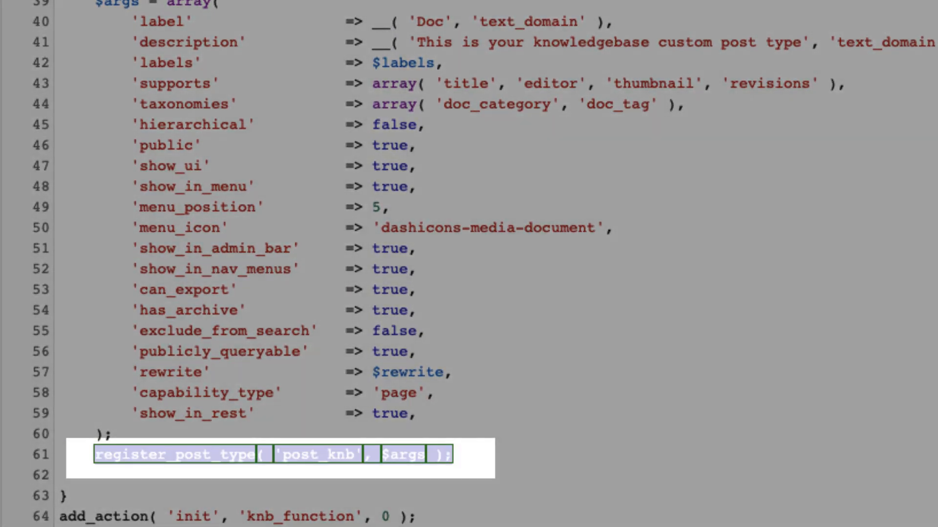
Check the post_knb key in the register_post_type call of the custom post type snippet
{"action": "left_click", "coordinate": [61, 475]}
{"action": "left_click_drag", "start_coordinate": [355, 455], "coordinate": [282, 455]}
{"action": "left_click", "coordinate": [435, 393]}
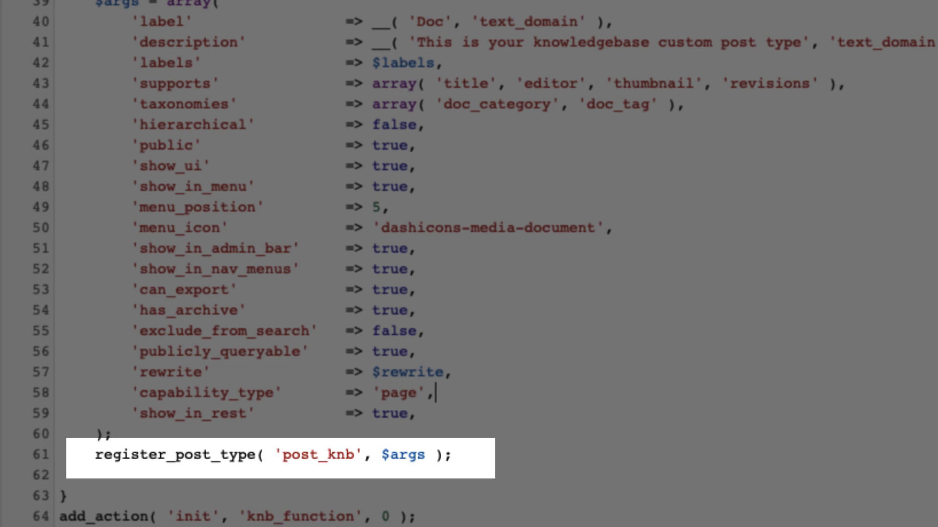
{"action": "left_click_drag", "start_coordinate": [355, 456], "coordinate": [283, 456]}
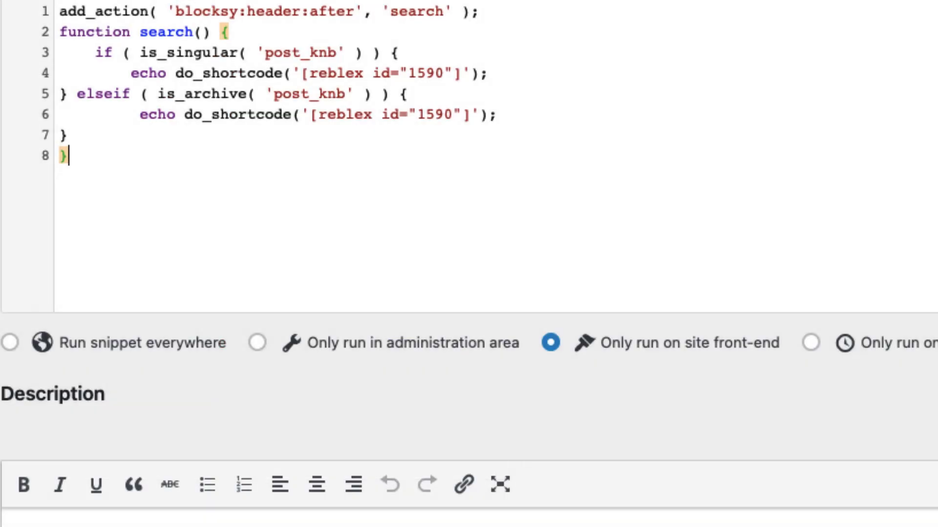
Check the post_knb condition in the Ajax search snippet, and save and activate the snippet
{"action": "left_click_drag", "start_coordinate": [337, 52], "coordinate": [274, 53]}
{"action": "left_click", "coordinate": [410, 94]}
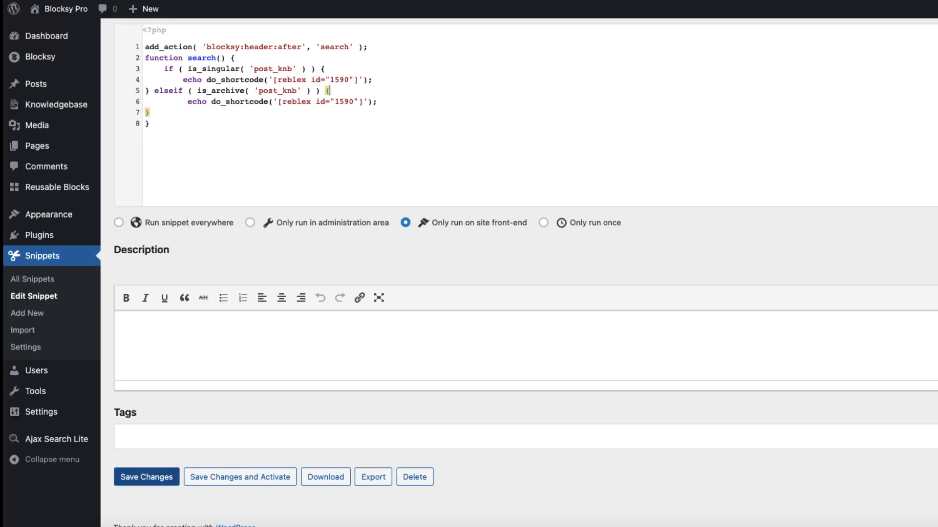
{"action": "left_click", "coordinate": [239, 477]}
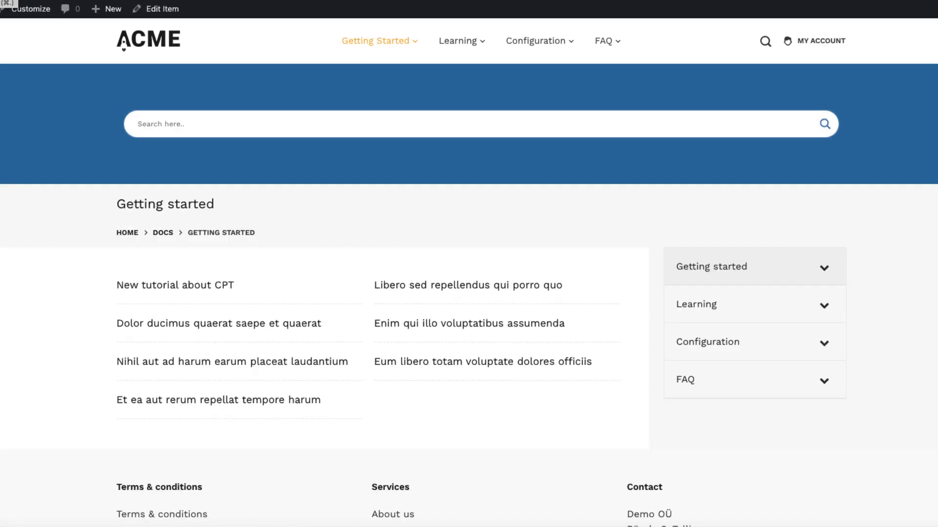
Open the Nihil aut ad harum earum placeat laudantium doc and review its search bar, table of contents and accordion sidebar
{"action": "left_click", "coordinate": [268, 362]}
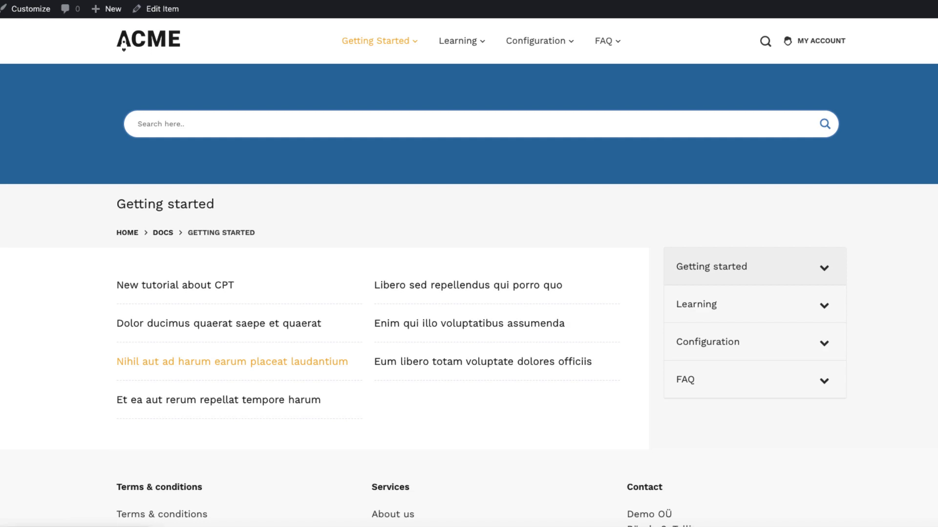
{"action": "scroll", "coordinate": [368, 290], "scroll_direction": "down", "scroll_amount": 20}
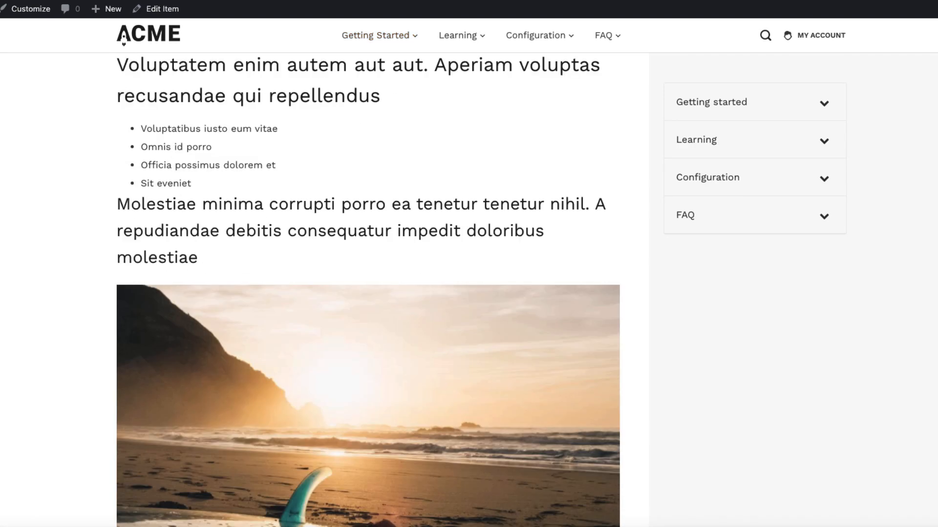
{"action": "scroll", "coordinate": [469, 288], "scroll_direction": "up", "scroll_amount": 20}
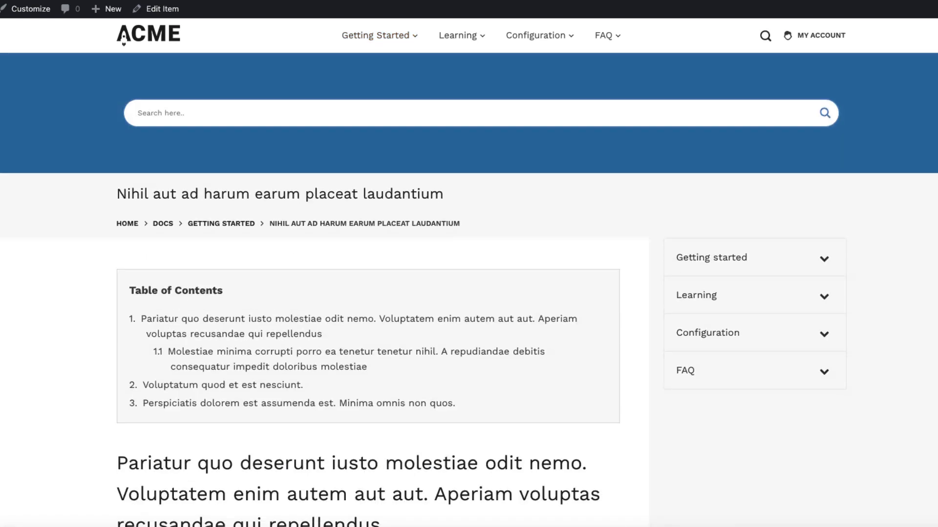
{"action": "scroll", "coordinate": [468, 288], "scroll_direction": "down", "scroll_amount": 1}
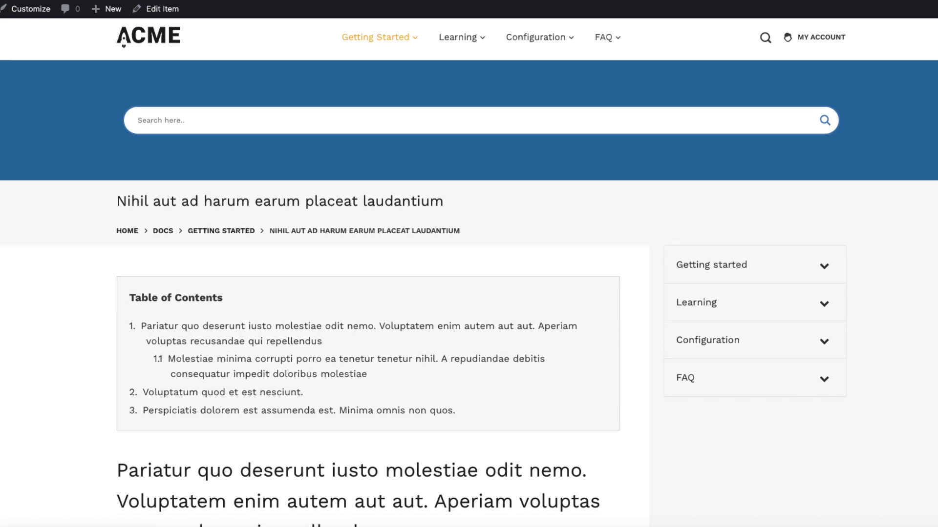
{"action": "scroll", "coordinate": [469, 273], "scroll_direction": "down", "scroll_amount": 20}
{"action": "scroll", "coordinate": [469, 273], "scroll_direction": "up", "scroll_amount": 20}
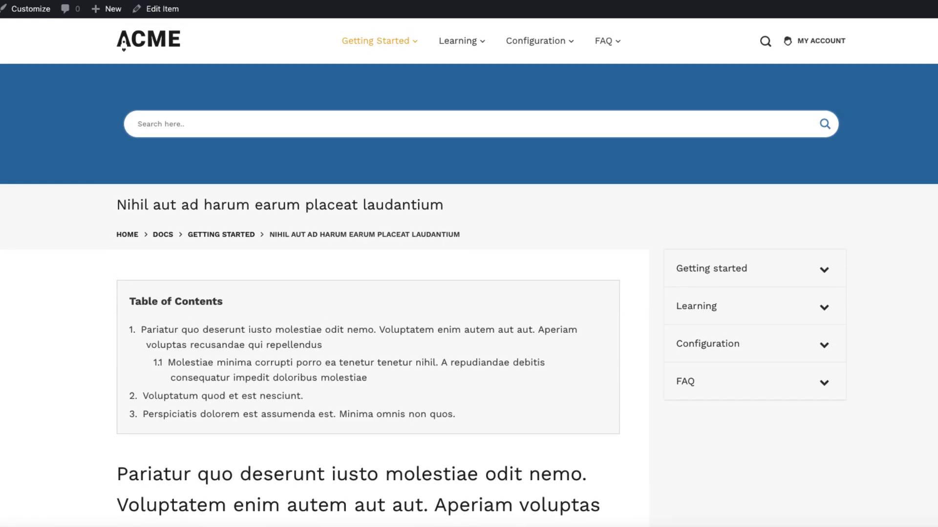
Search the docs for "new" to open New tutorial about CPT, and pick Libero sed repellendus qui porro quo under Getting Started
{"action": "type", "text": "new"}
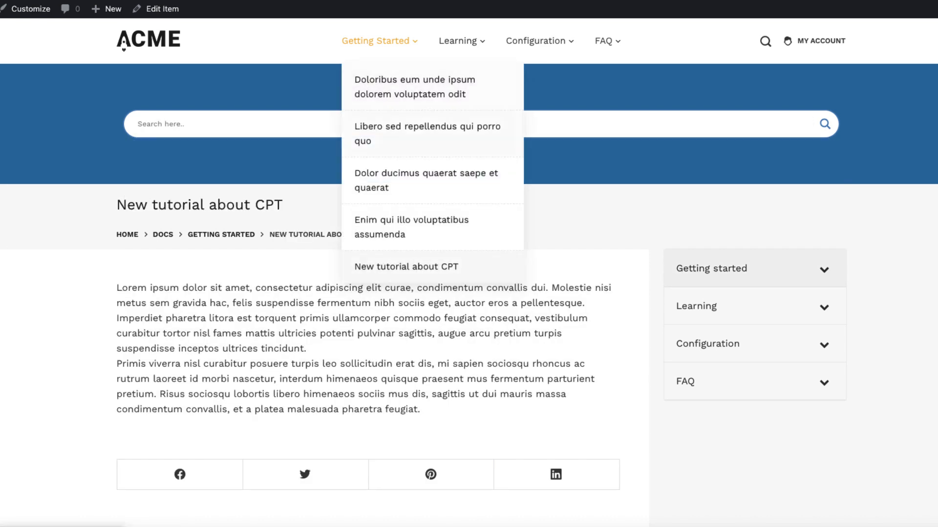
{"action": "left_click", "coordinate": [427, 133]}
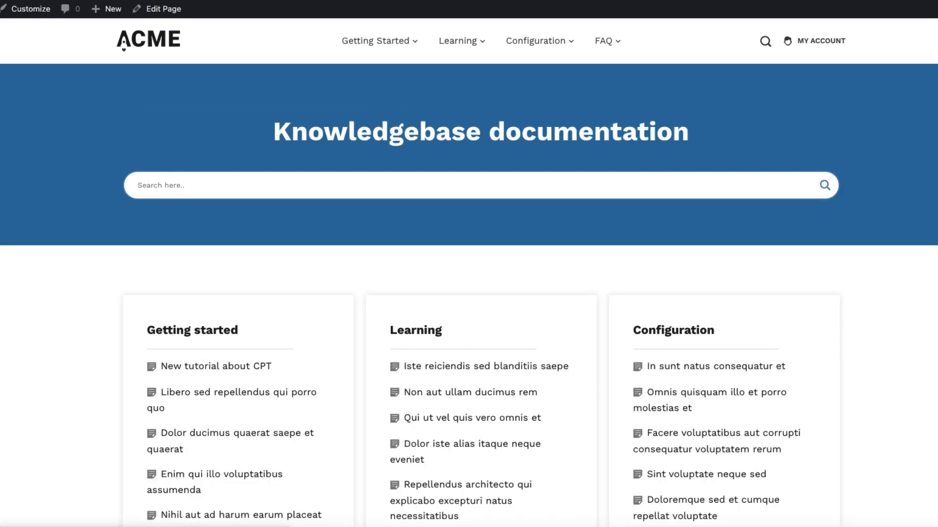
Review the Knowledgebase documentation home page from its search header through the category boxes to the footer
{"action": "scroll", "coordinate": [481, 290], "scroll_direction": "down", "scroll_amount": 7}
{"action": "scroll", "coordinate": [481, 290], "scroll_direction": "down", "scroll_amount": 7}
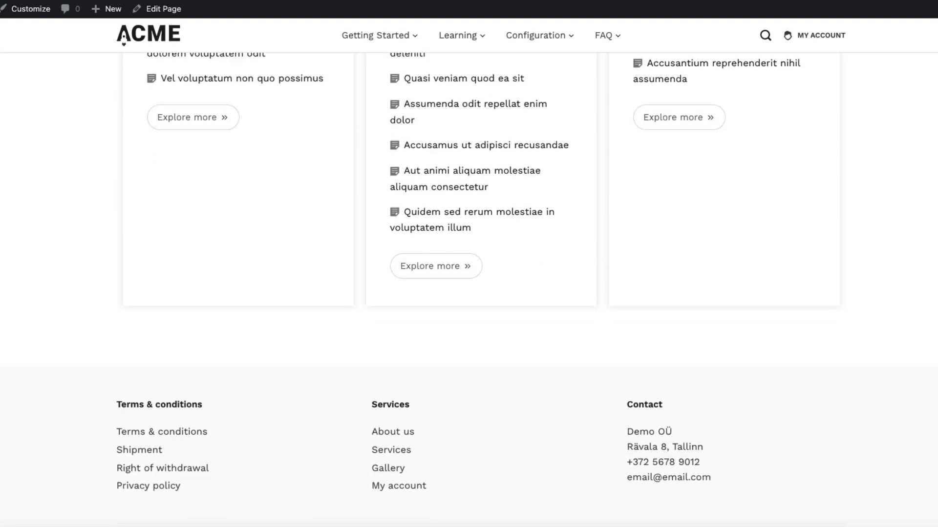
{"action": "scroll", "coordinate": [481, 290], "scroll_direction": "up", "scroll_amount": 15}
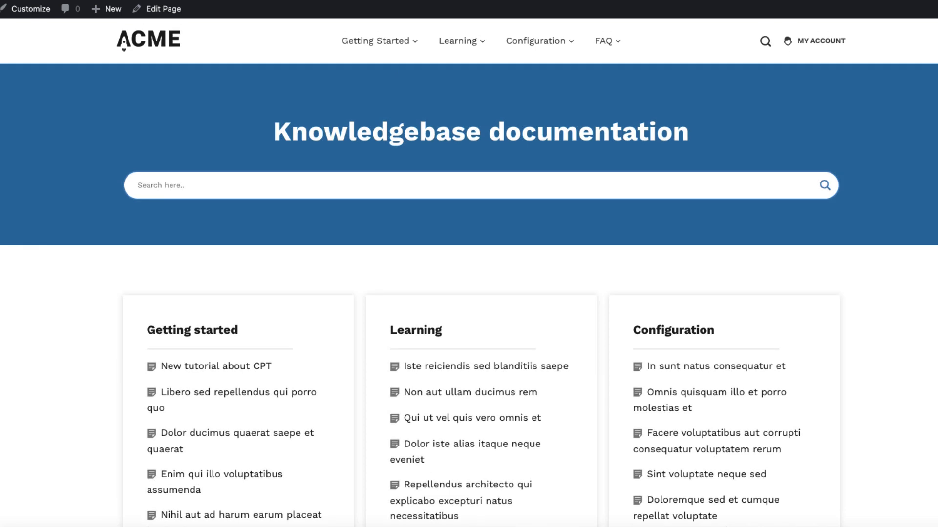